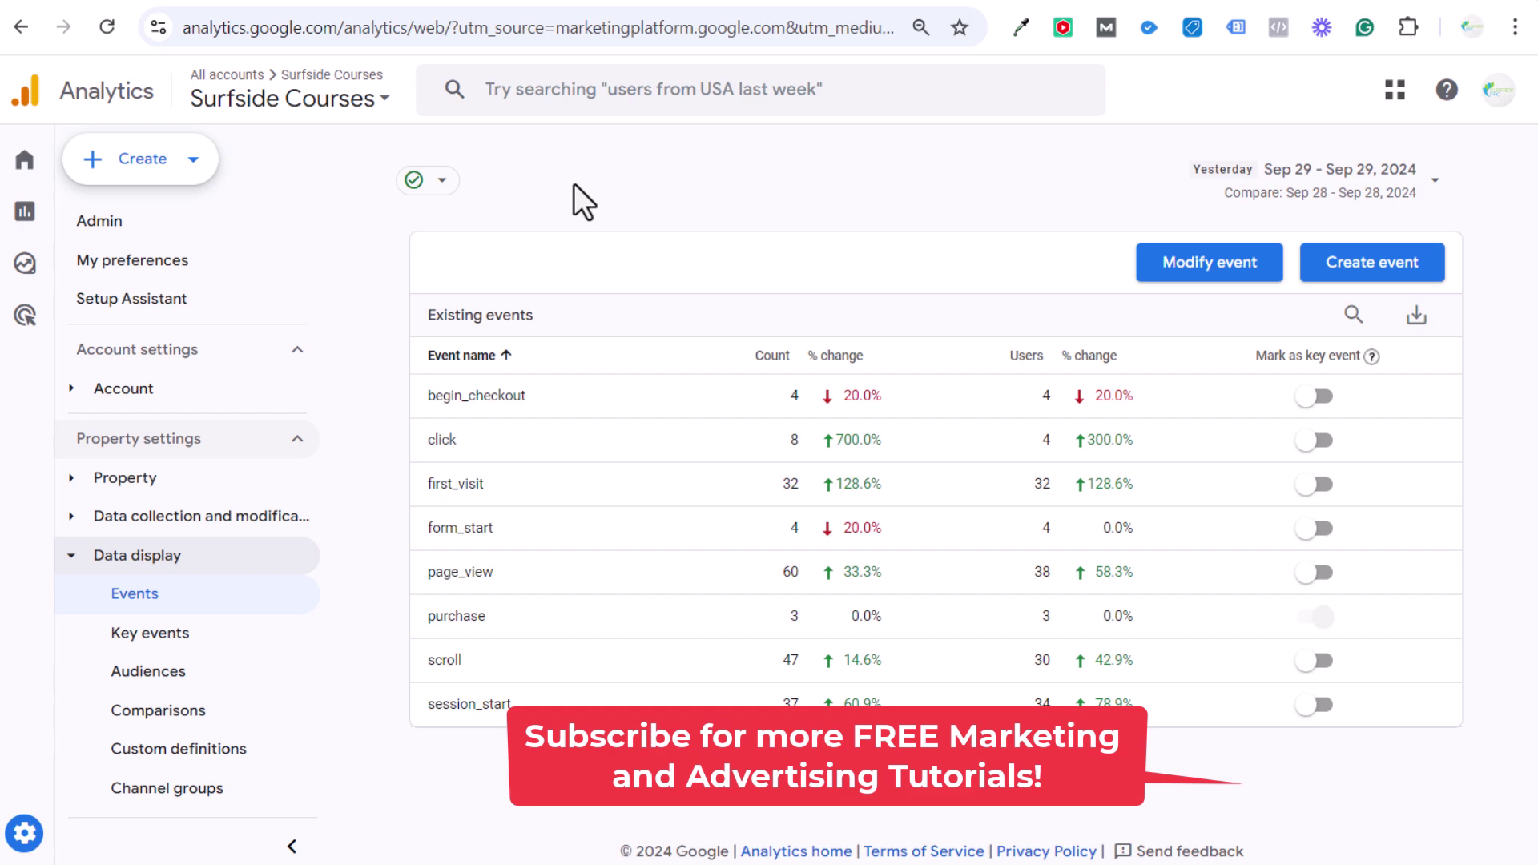
Switch to the Google Tag Manager tag list and locate the Google Analytics 4 Event Thank You Page tag.
left_click(1270, 8)
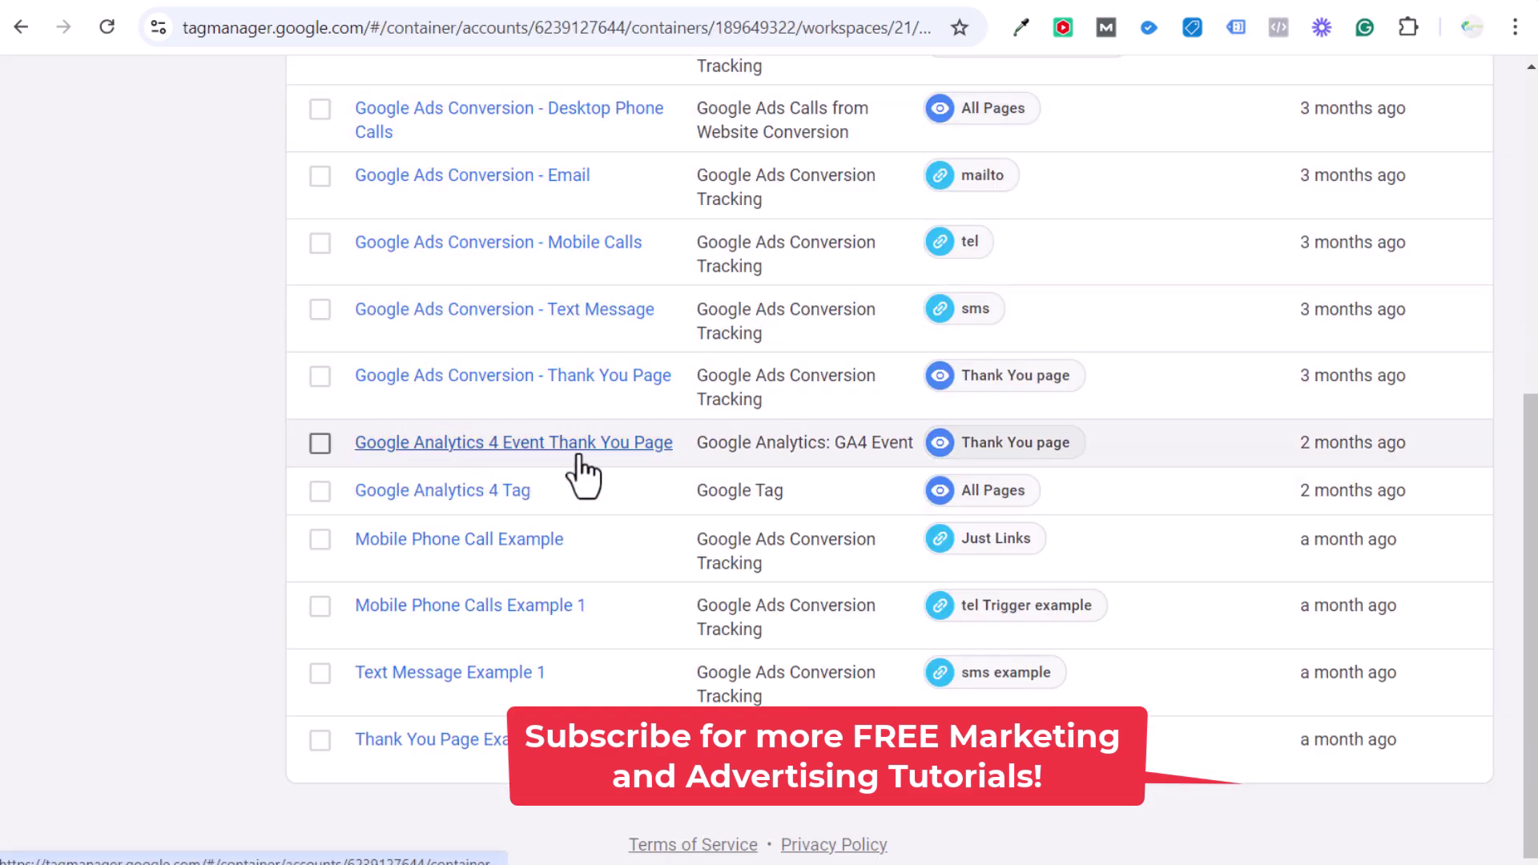
left_click(452, 448)
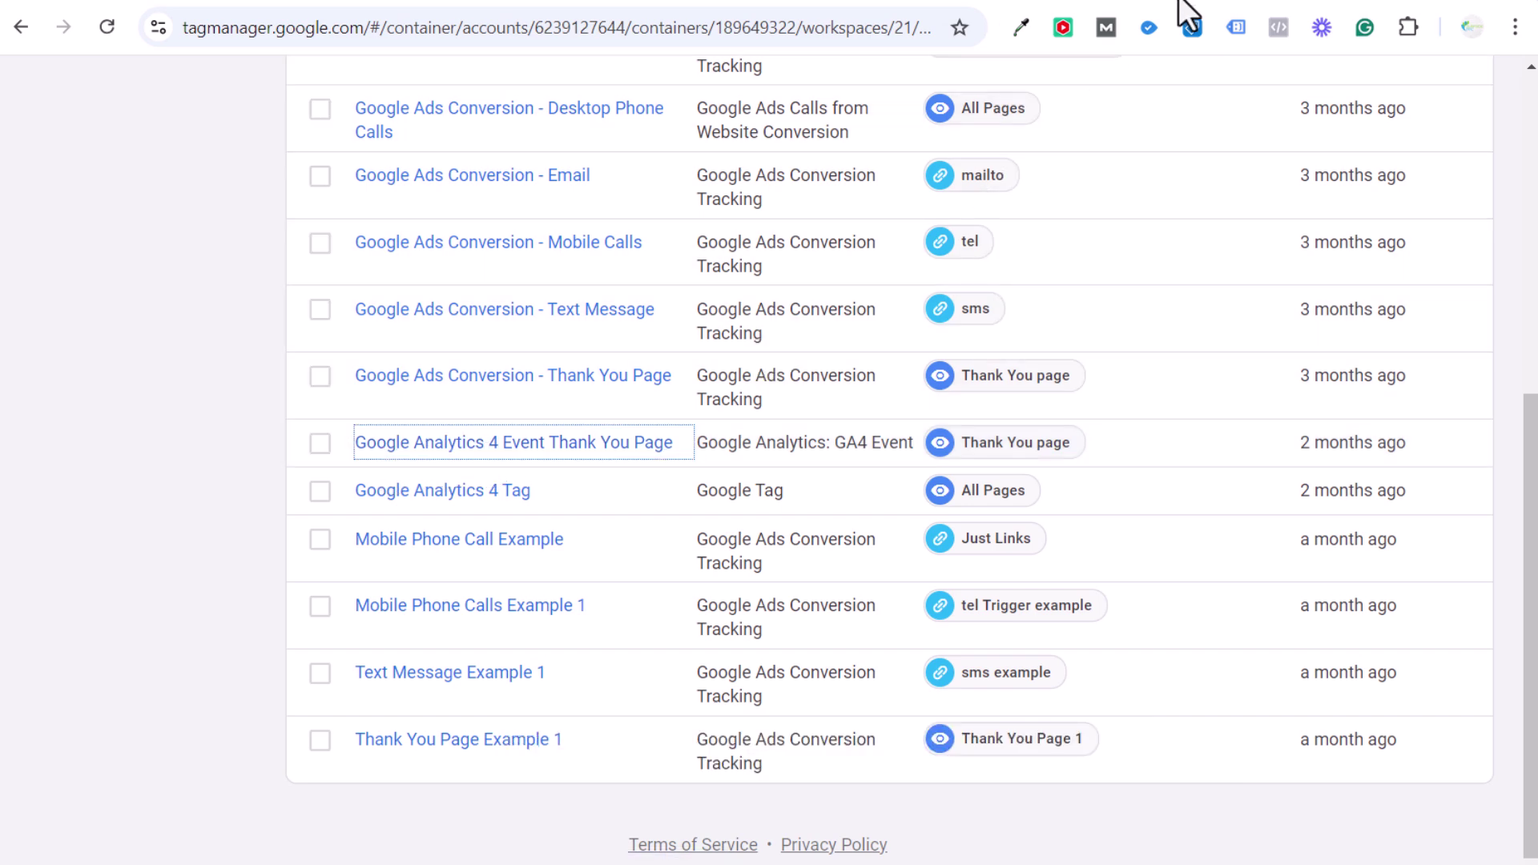
Switch to the Aqua Bliss Care thank-you page, close its SEO bar and highlight the thank-you/ part of the address.
left_click(1169, 3)
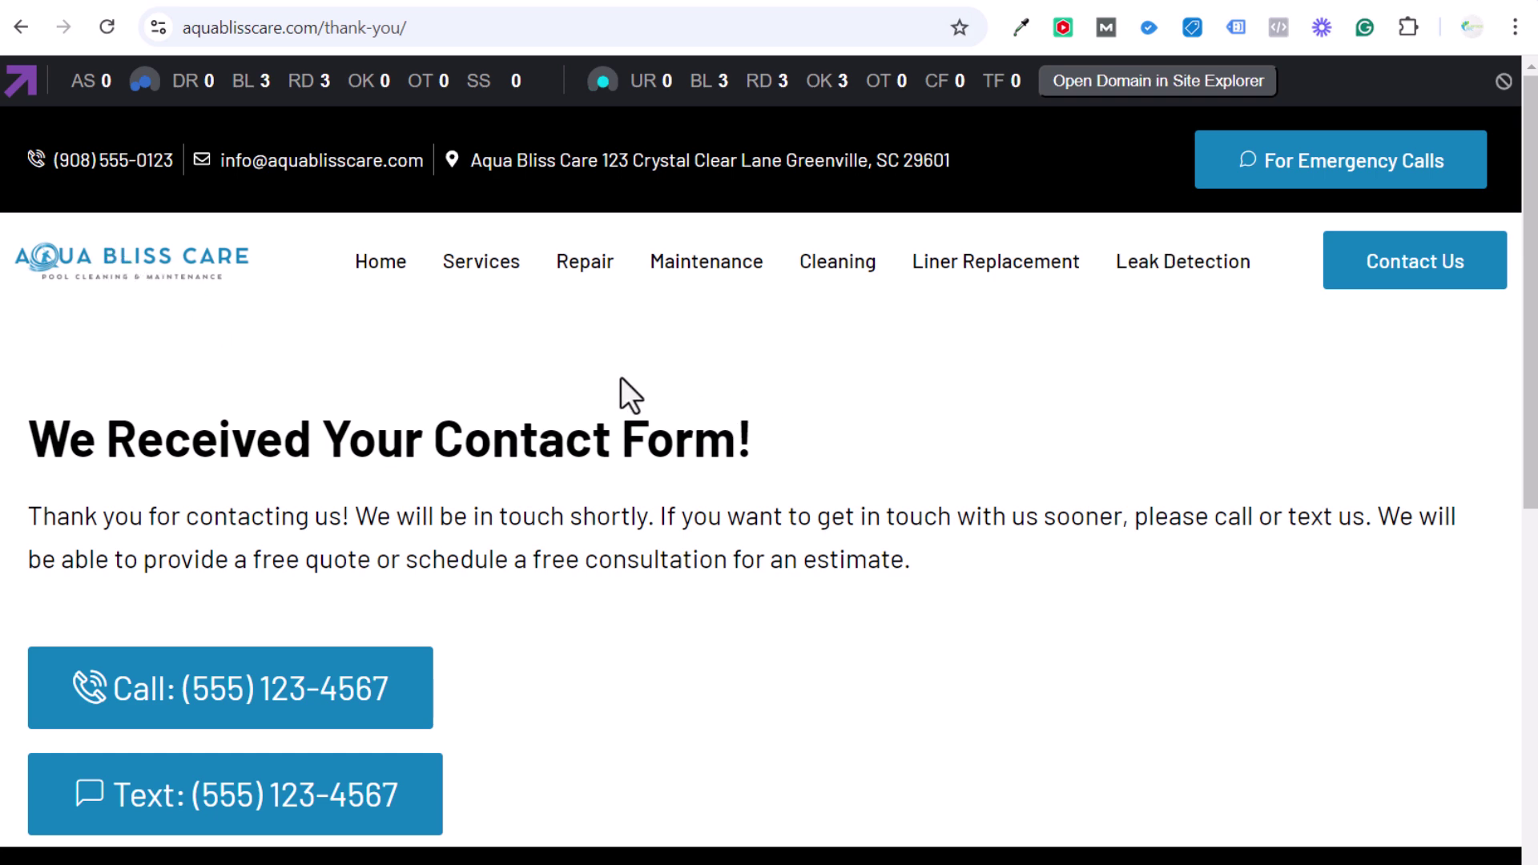
left_click(1506, 82)
left_click(505, 30)
left_click_drag(505, 30, 323, 30)
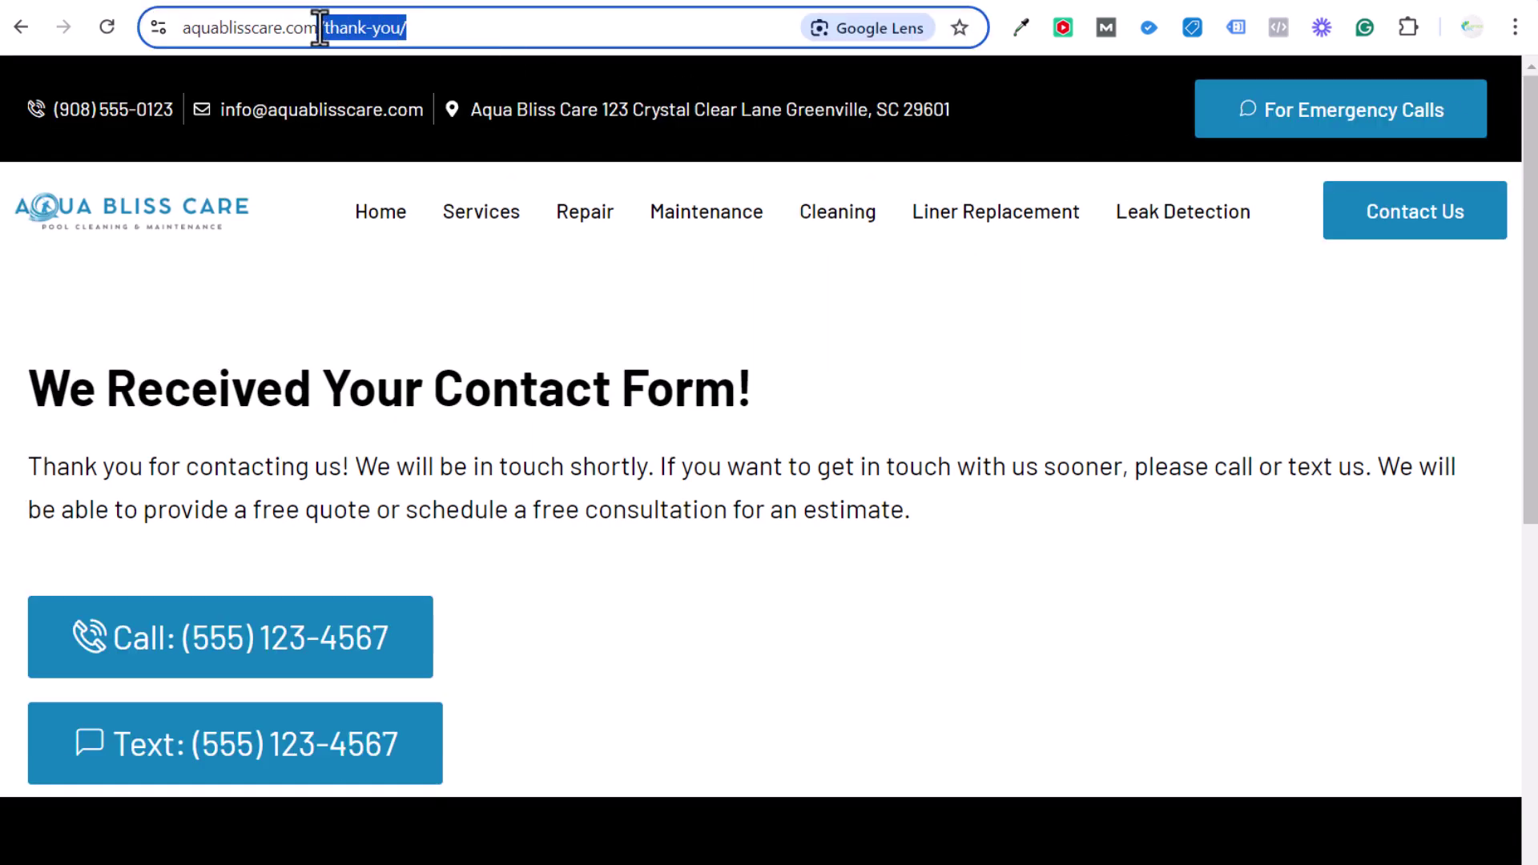
left_click(1046, 358)
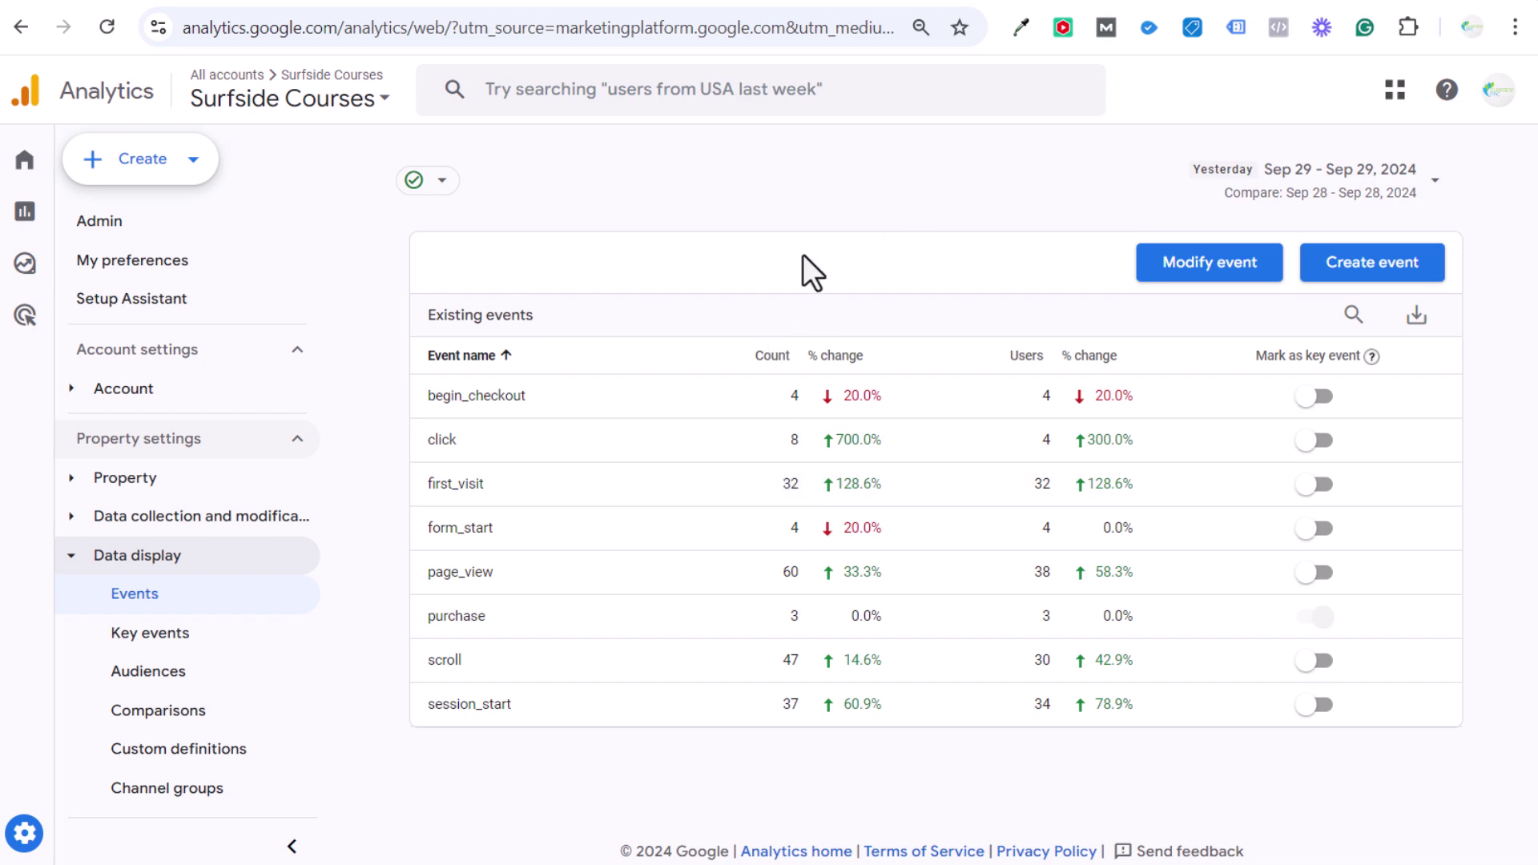
Review the third-party Google Analytics setting in Podia and the surfsidecourses.com site it tracks.
left_click(1049, 6)
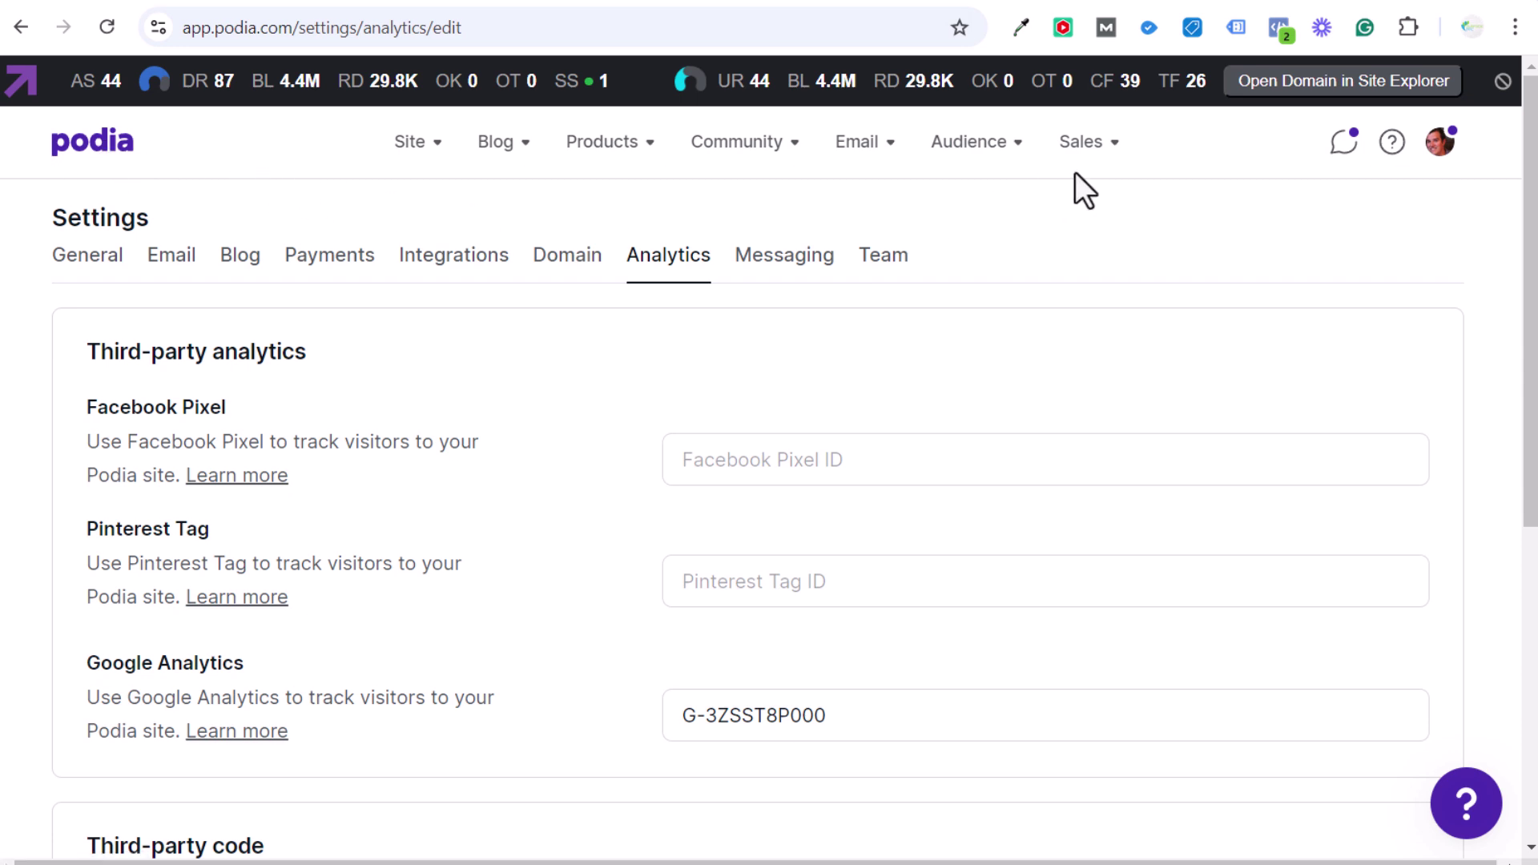
left_click(1101, 8)
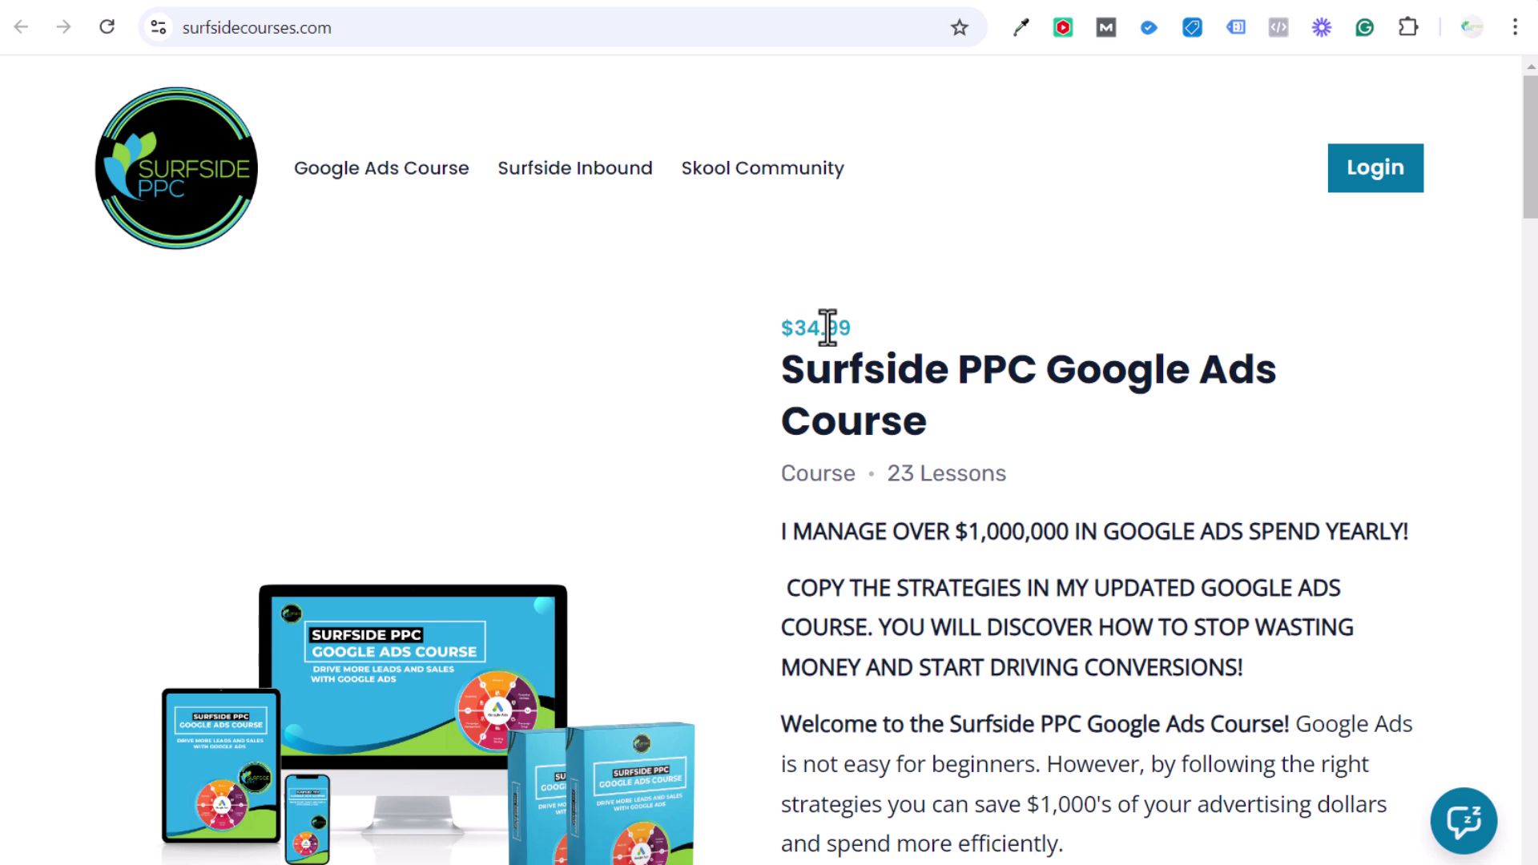
left_click(1040, 2)
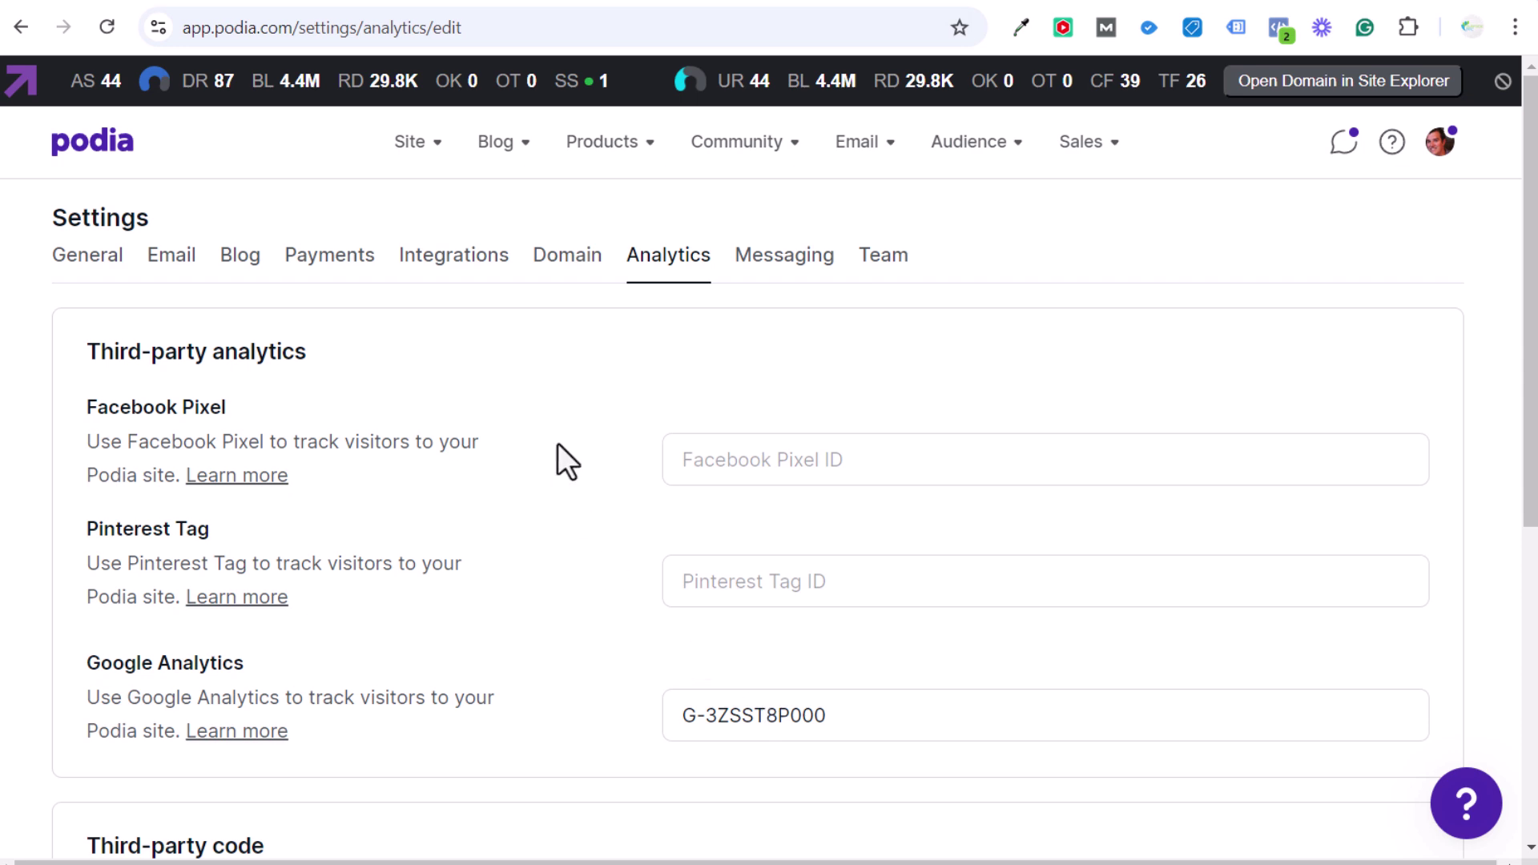
Switch to Google Analytics for Surfside Courses and review the form_start event and the purchase key event's value.
left_click(1125, 5)
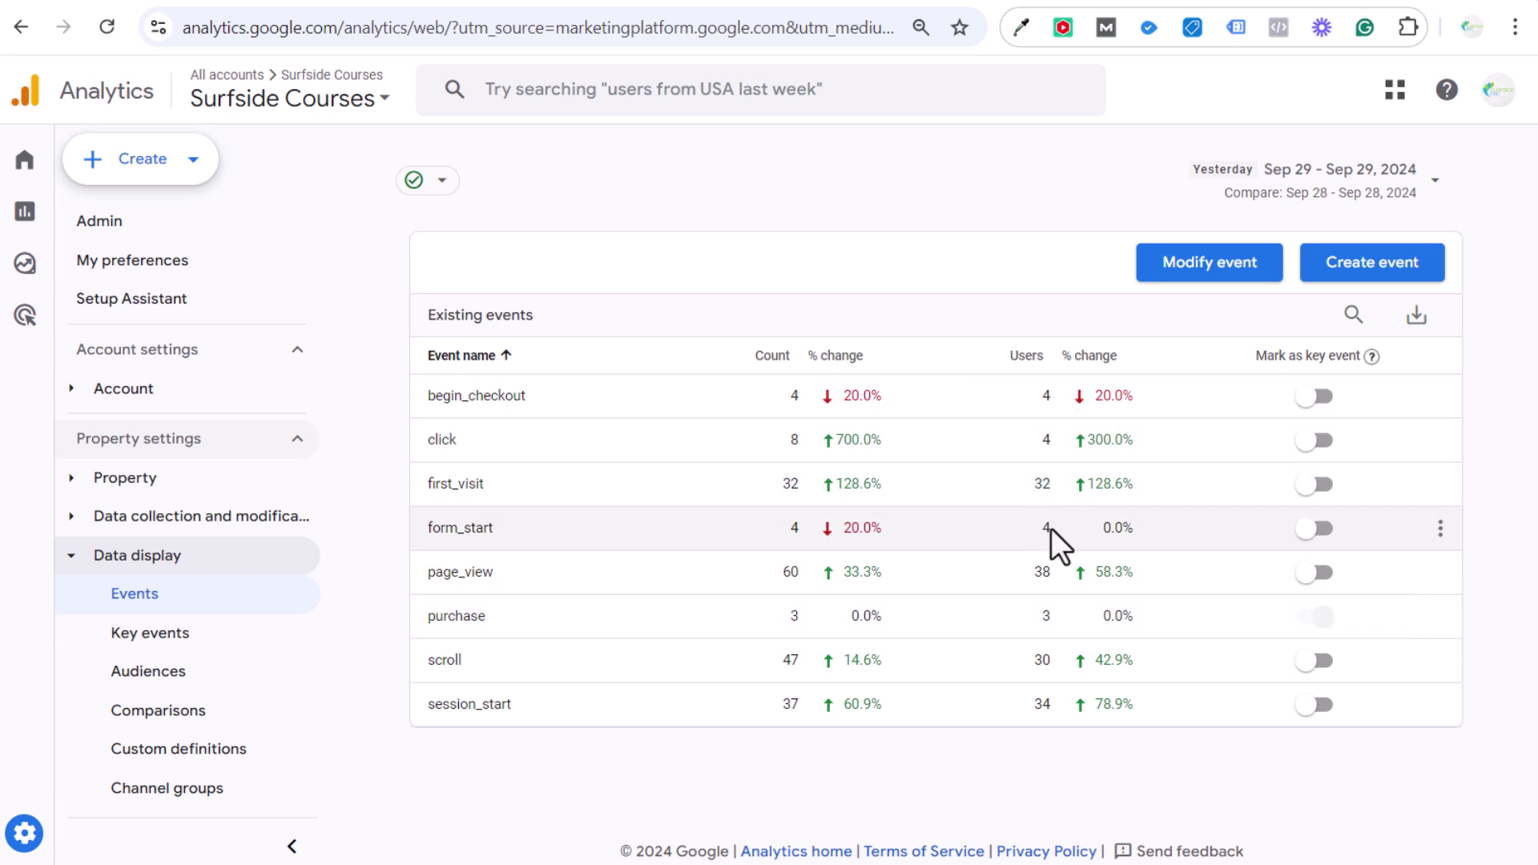
left_click_drag(1050, 527, 1035, 530)
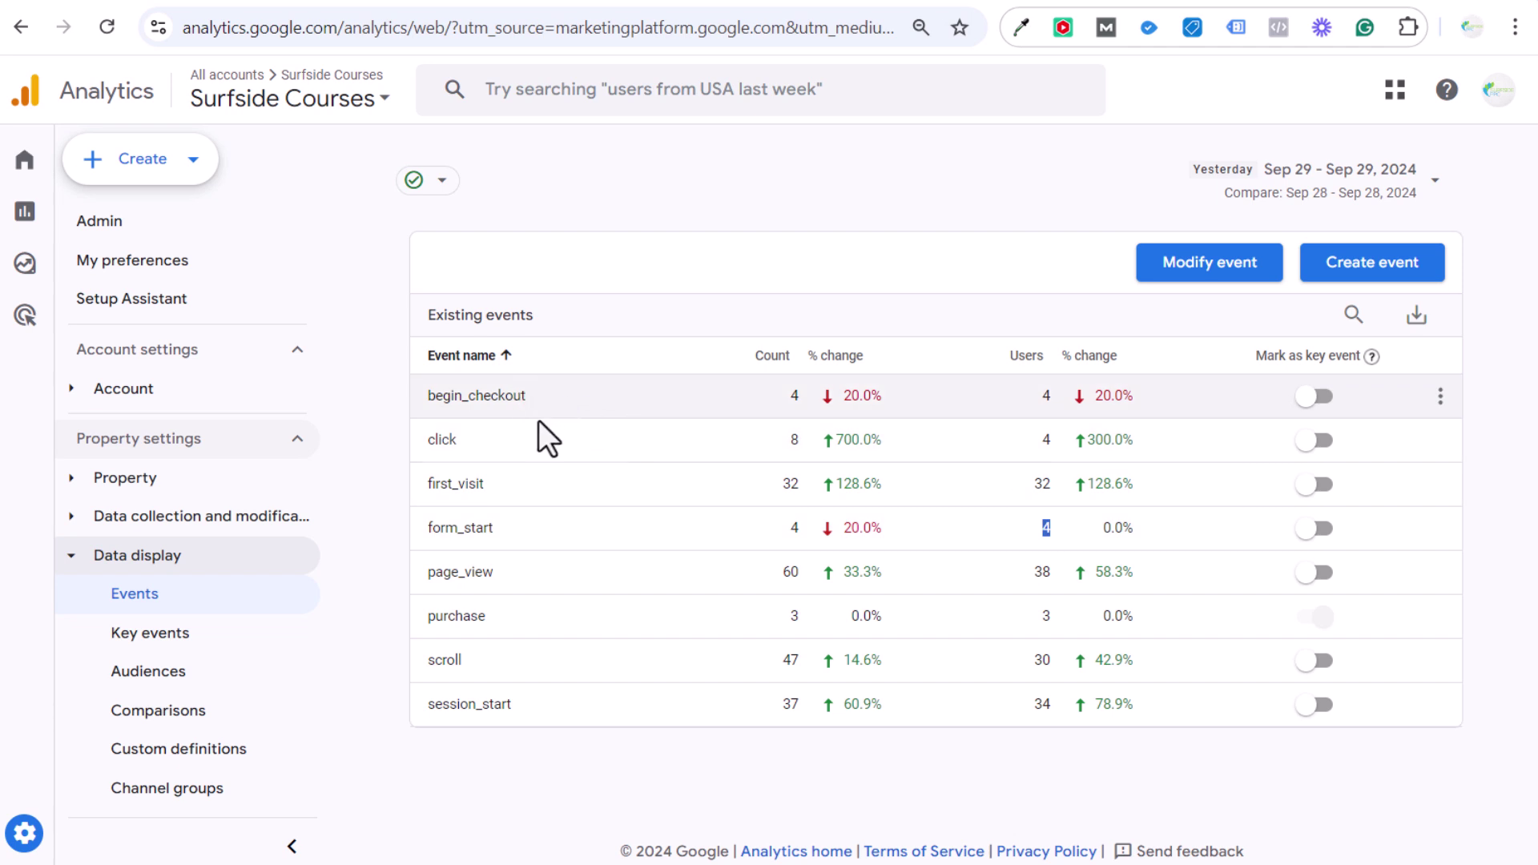
left_click_drag(426, 529, 498, 527)
left_click(523, 532)
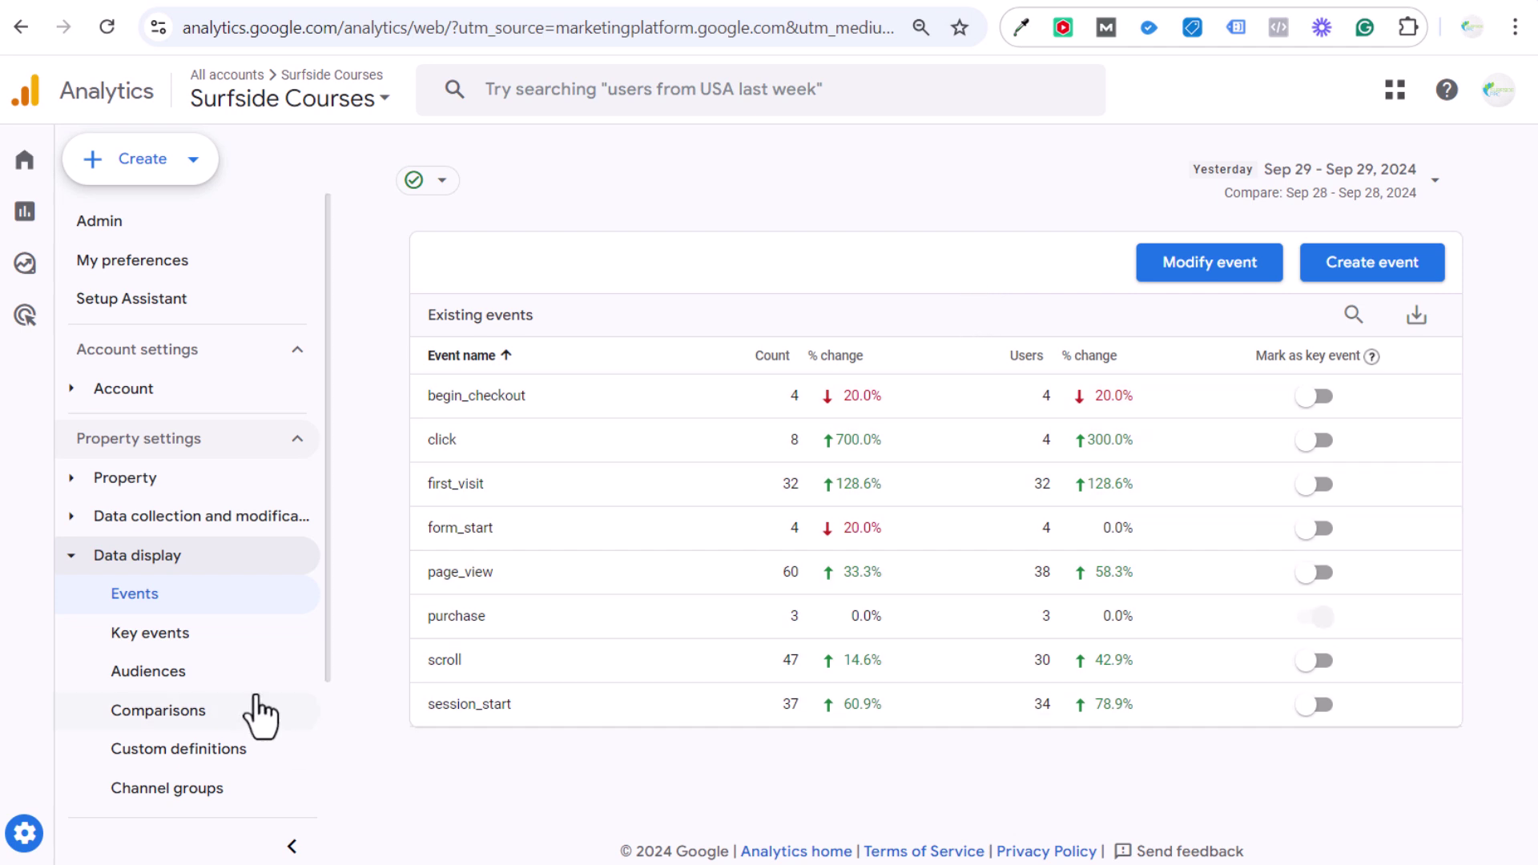
left_click(224, 641)
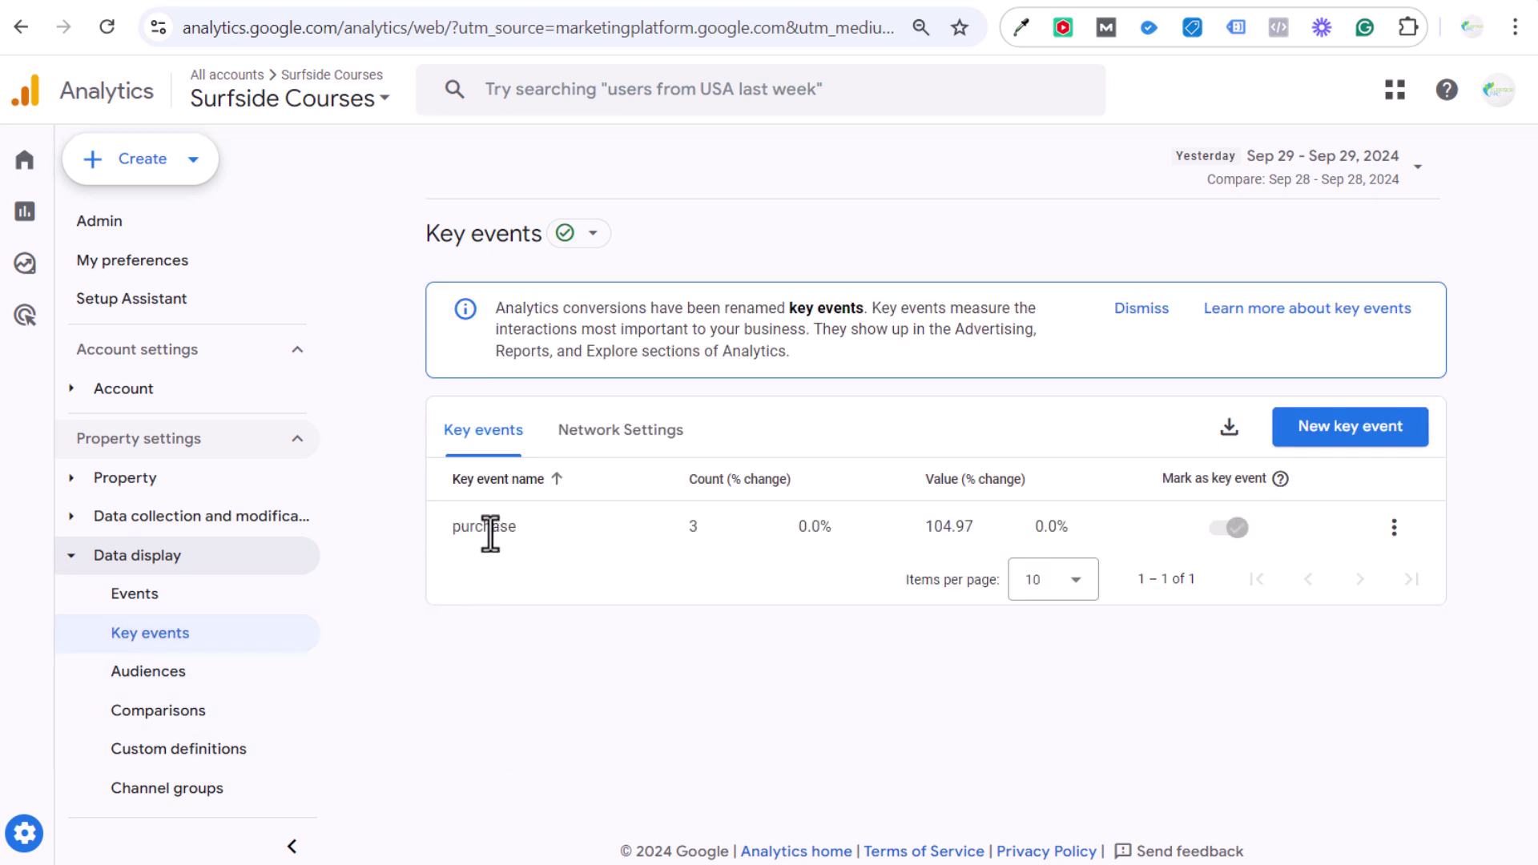
left_click_drag(964, 526, 934, 527)
Mark the begin_checkout event as a key event and check it in the list of key events.
left_click(146, 596)
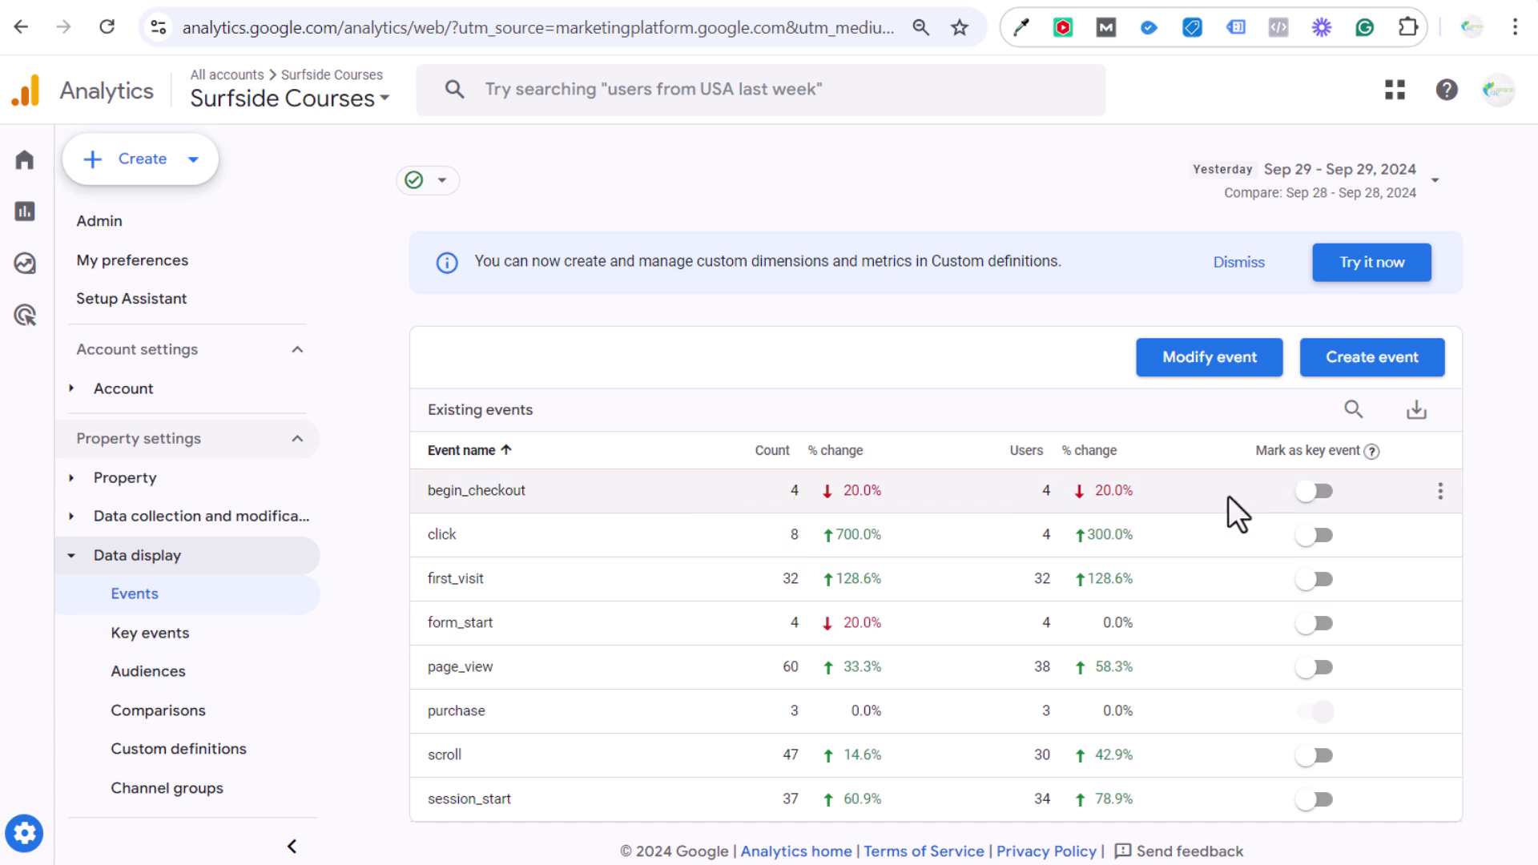
left_click(1316, 490)
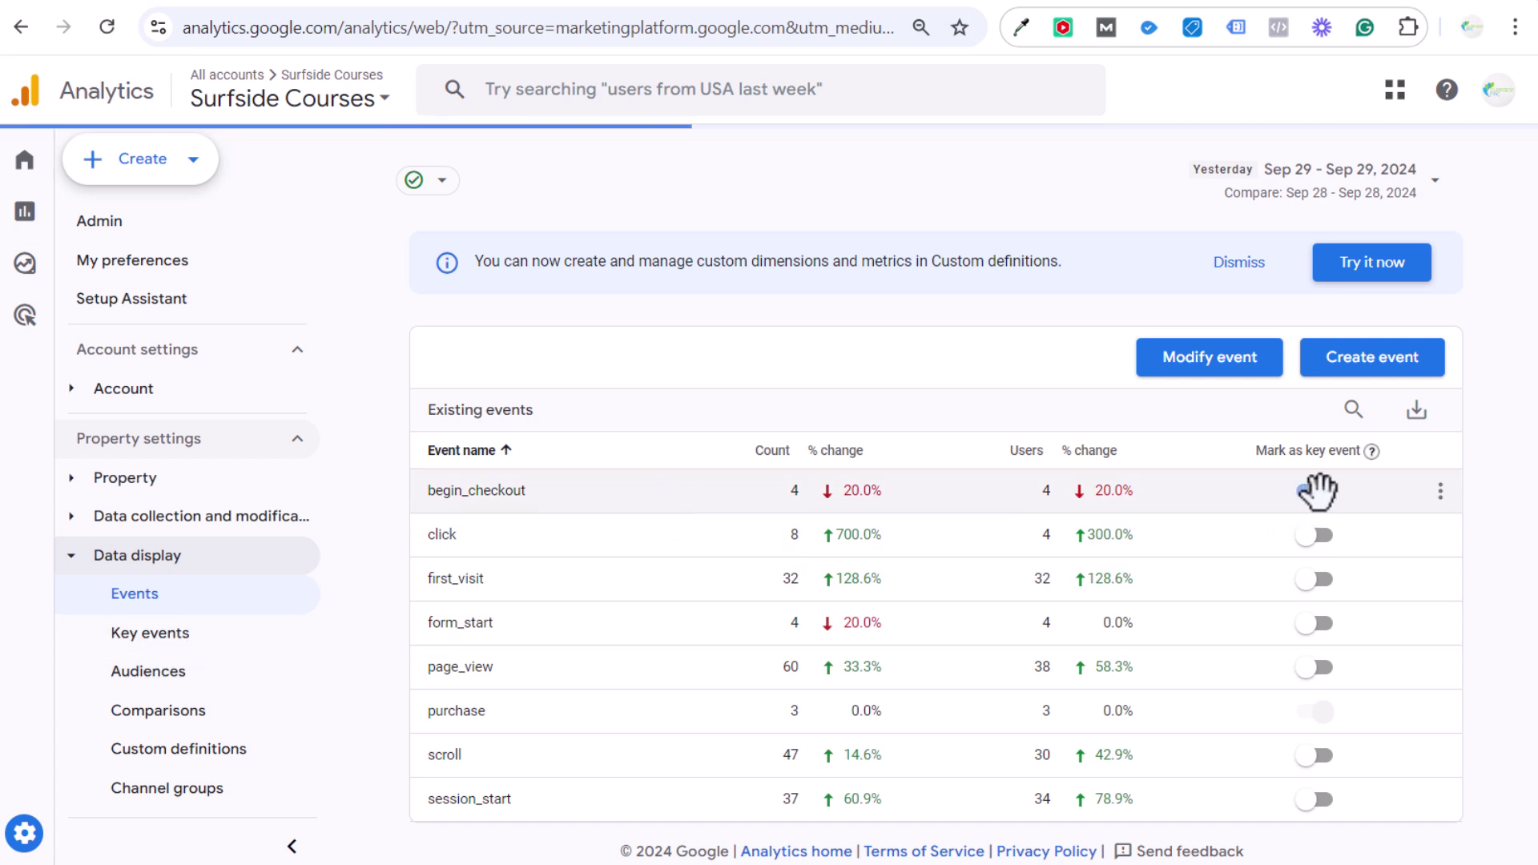
left_click(206, 639)
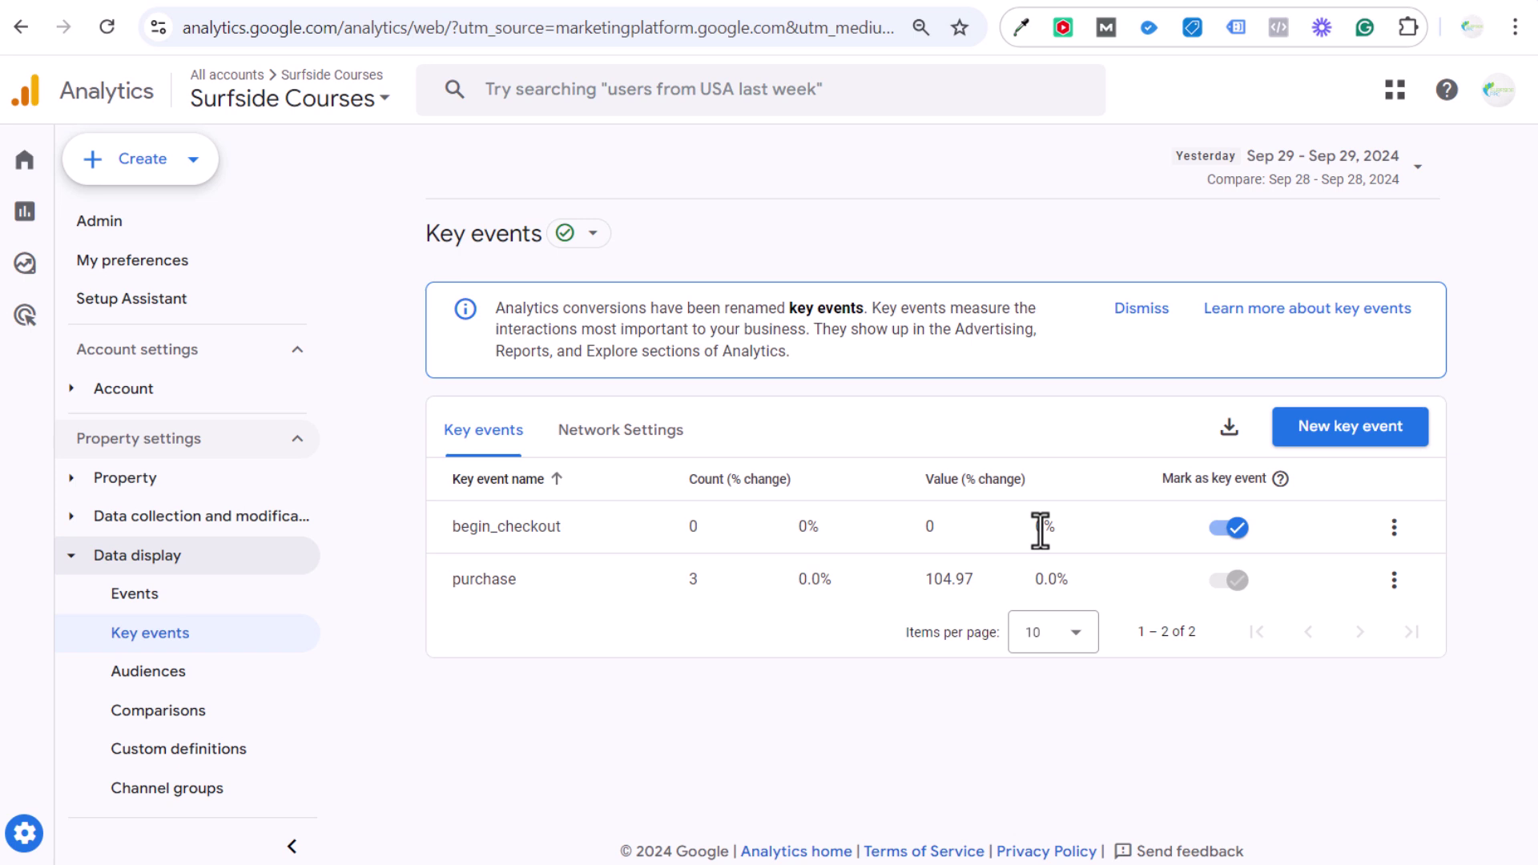
left_click(1065, 6)
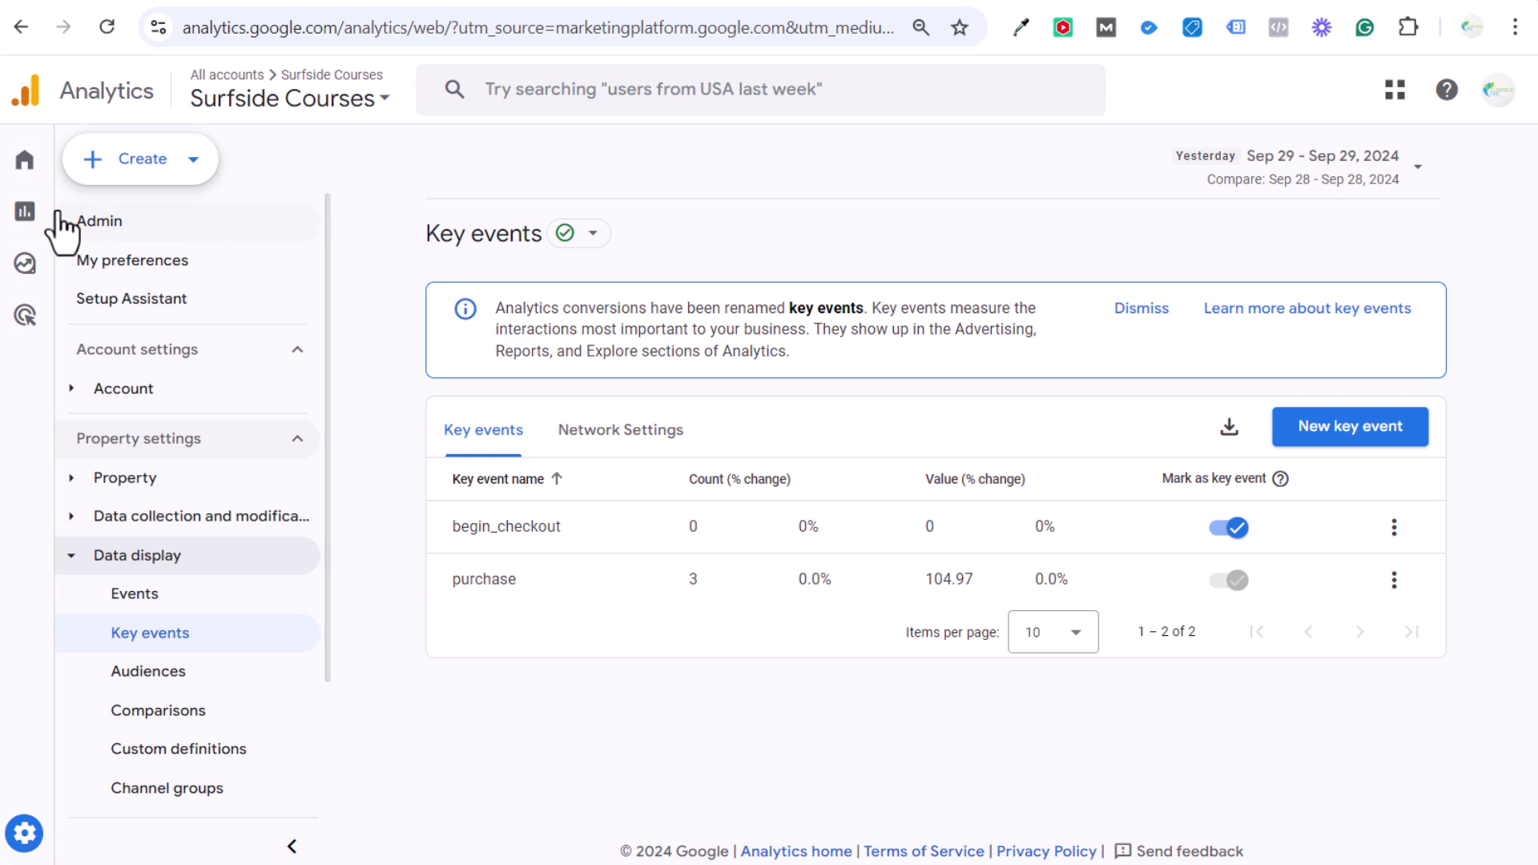
mouse_move(46, 212)
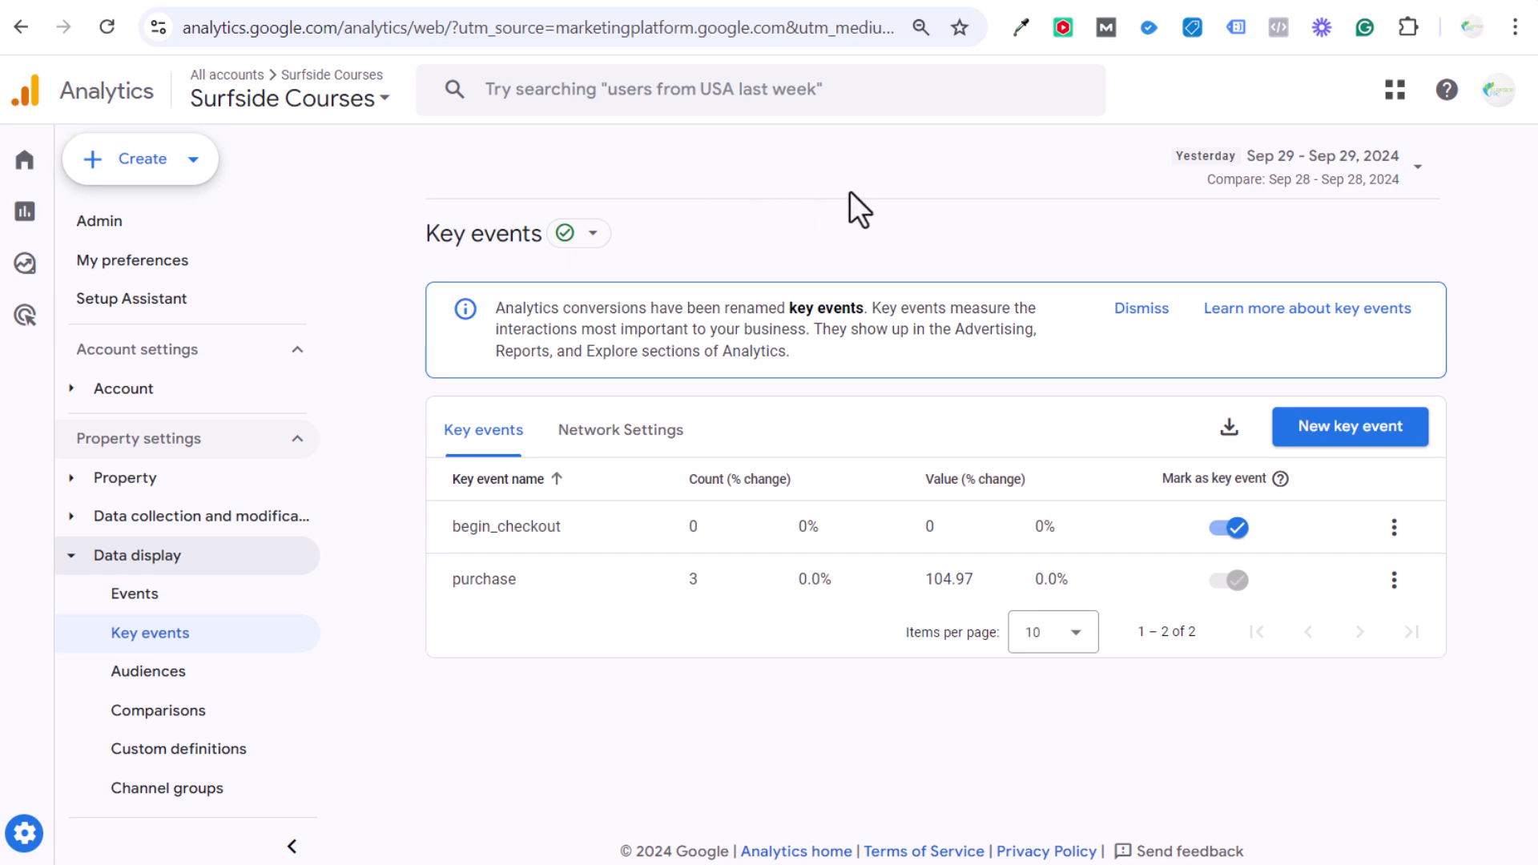
Recheck the thank-you page, switch to the Aqua Bliss Care GA4 events and examine the page_view_thank_you event and its key event setting.
left_click(1177, 4)
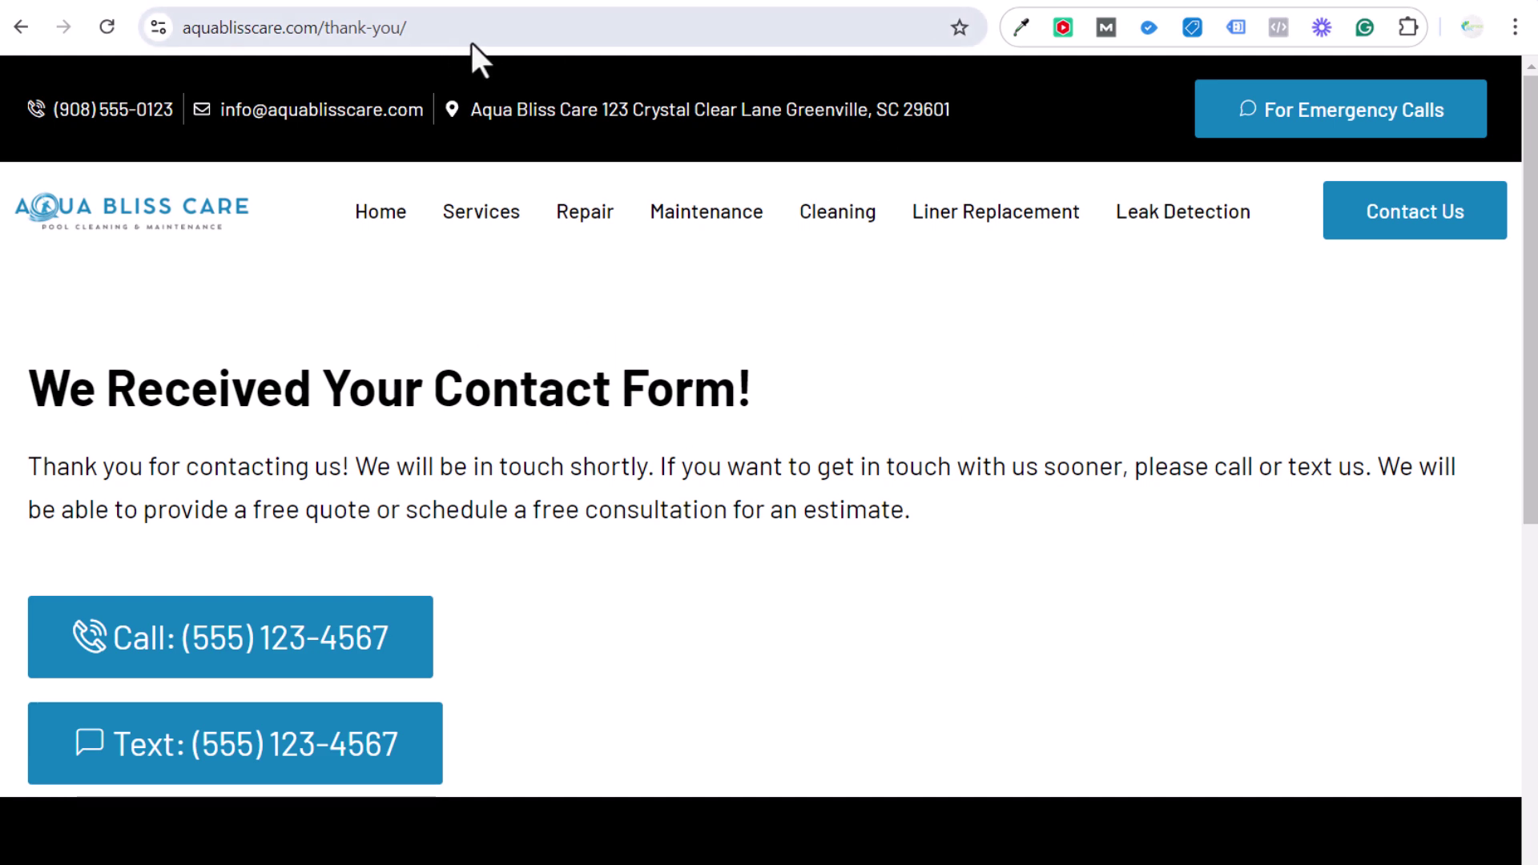
left_click(1226, 4)
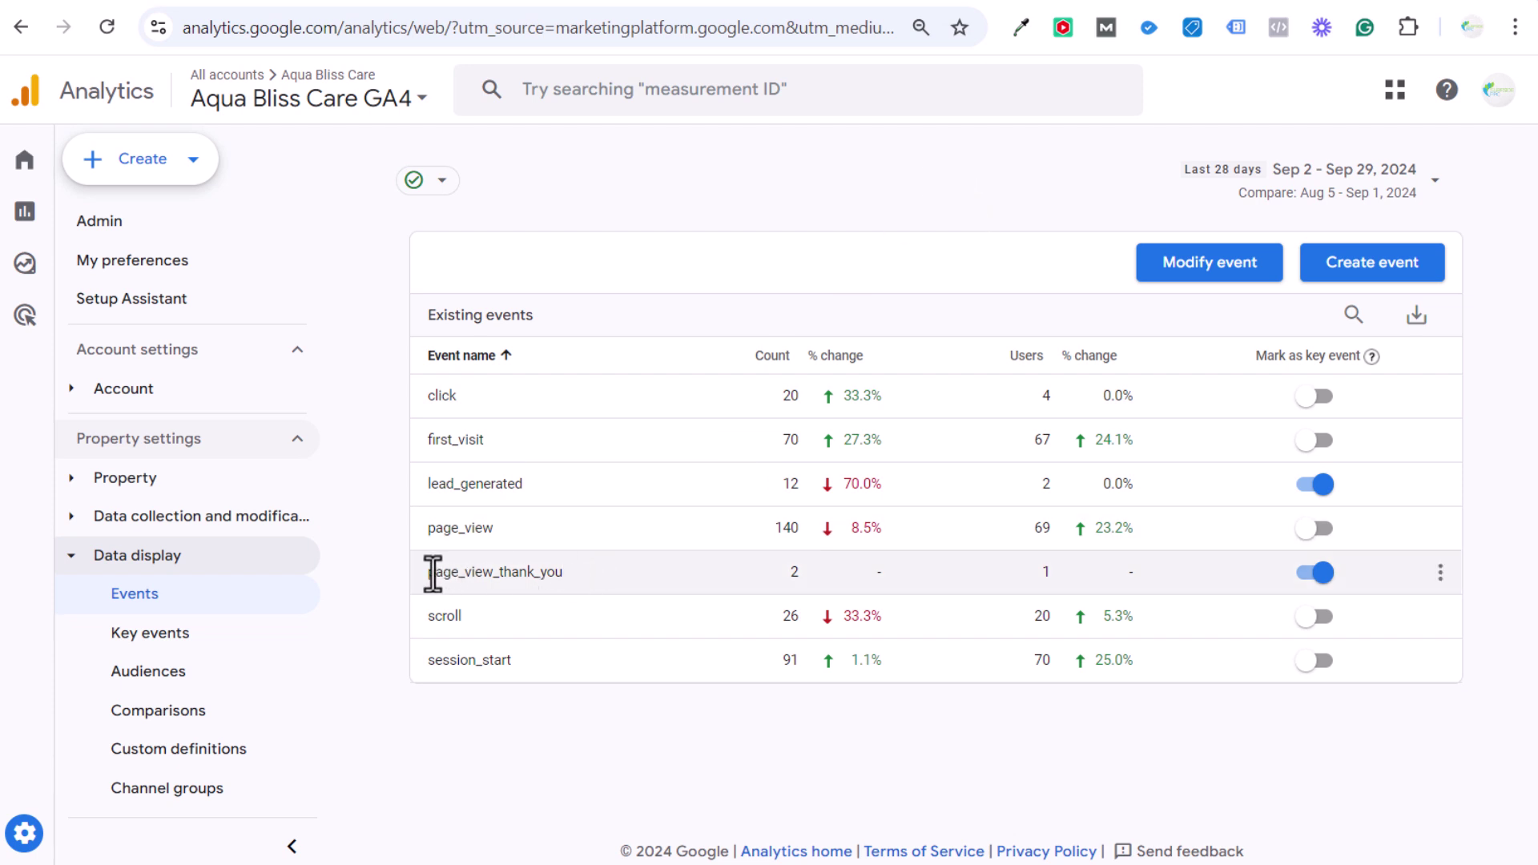
left_click_drag(427, 571, 565, 573)
left_click(601, 583)
left_click(1314, 574)
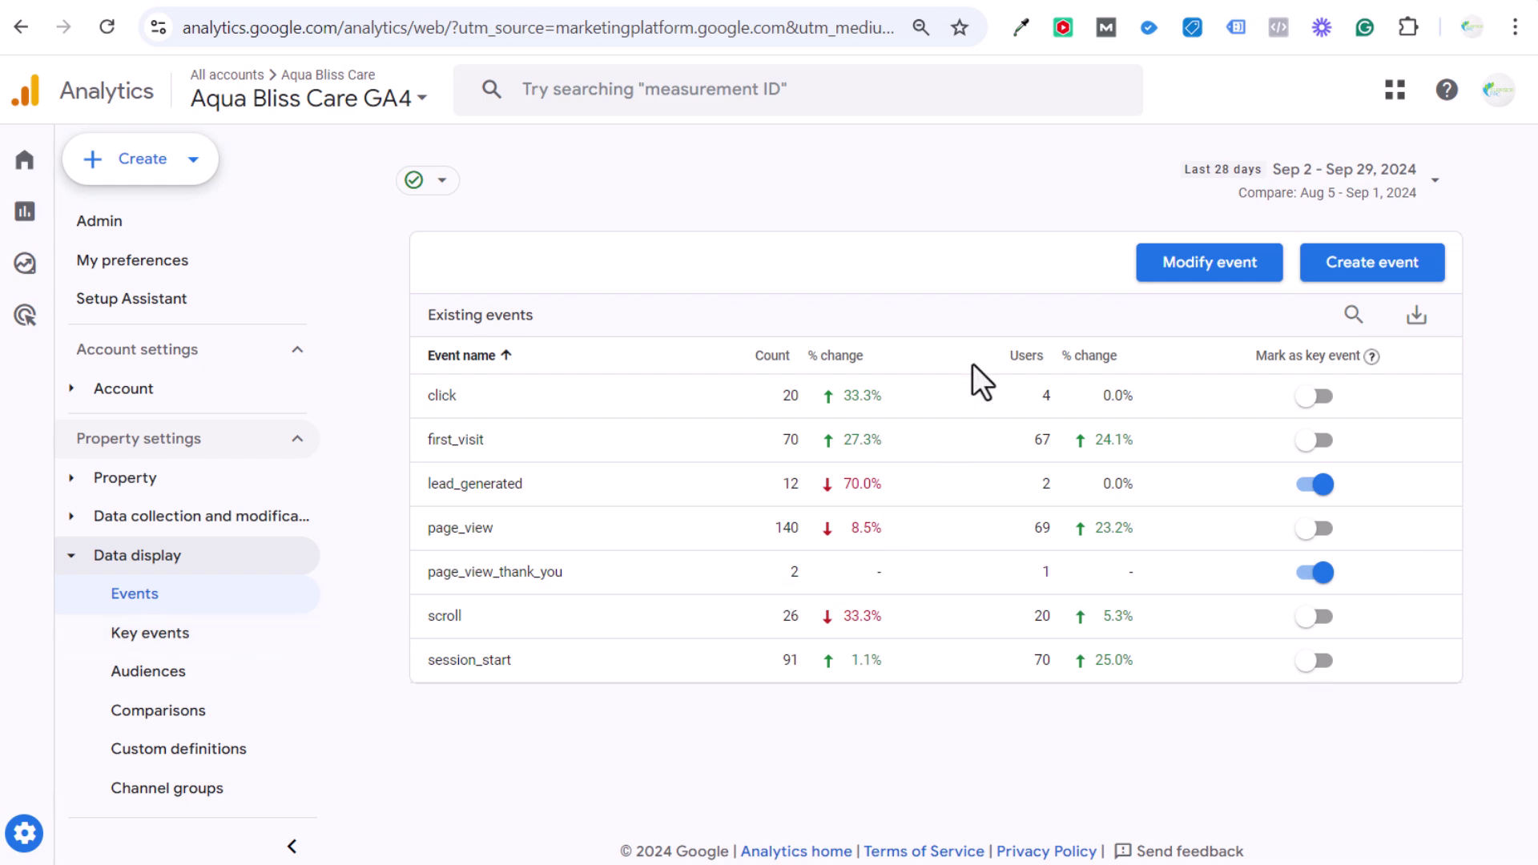
Open the page_view_thank_you custom event and examine its name and the page_location parameter of its matching condition.
left_click(1329, 274)
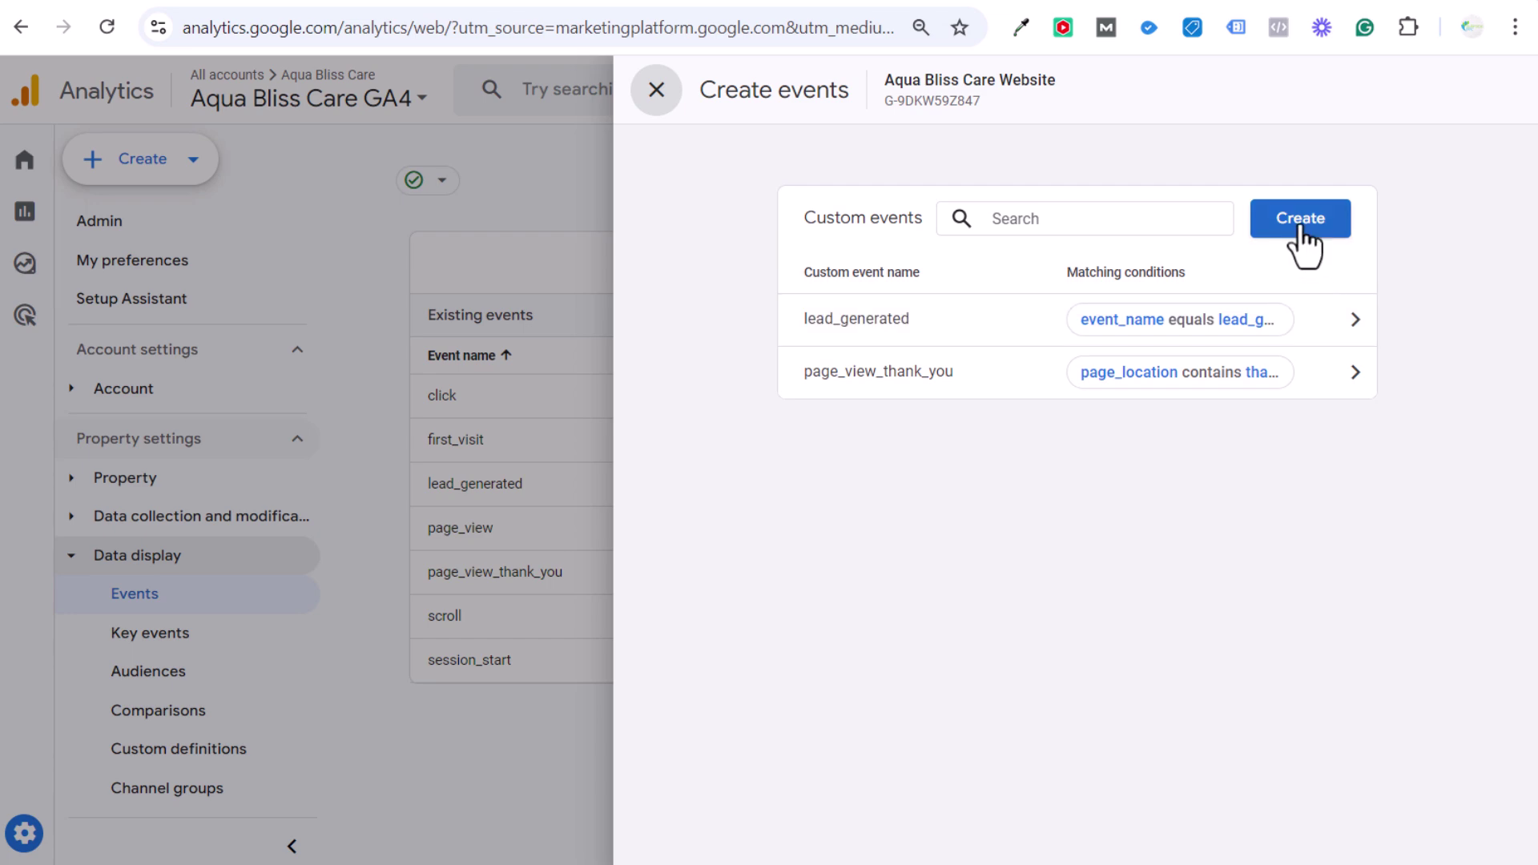
left_click(982, 396)
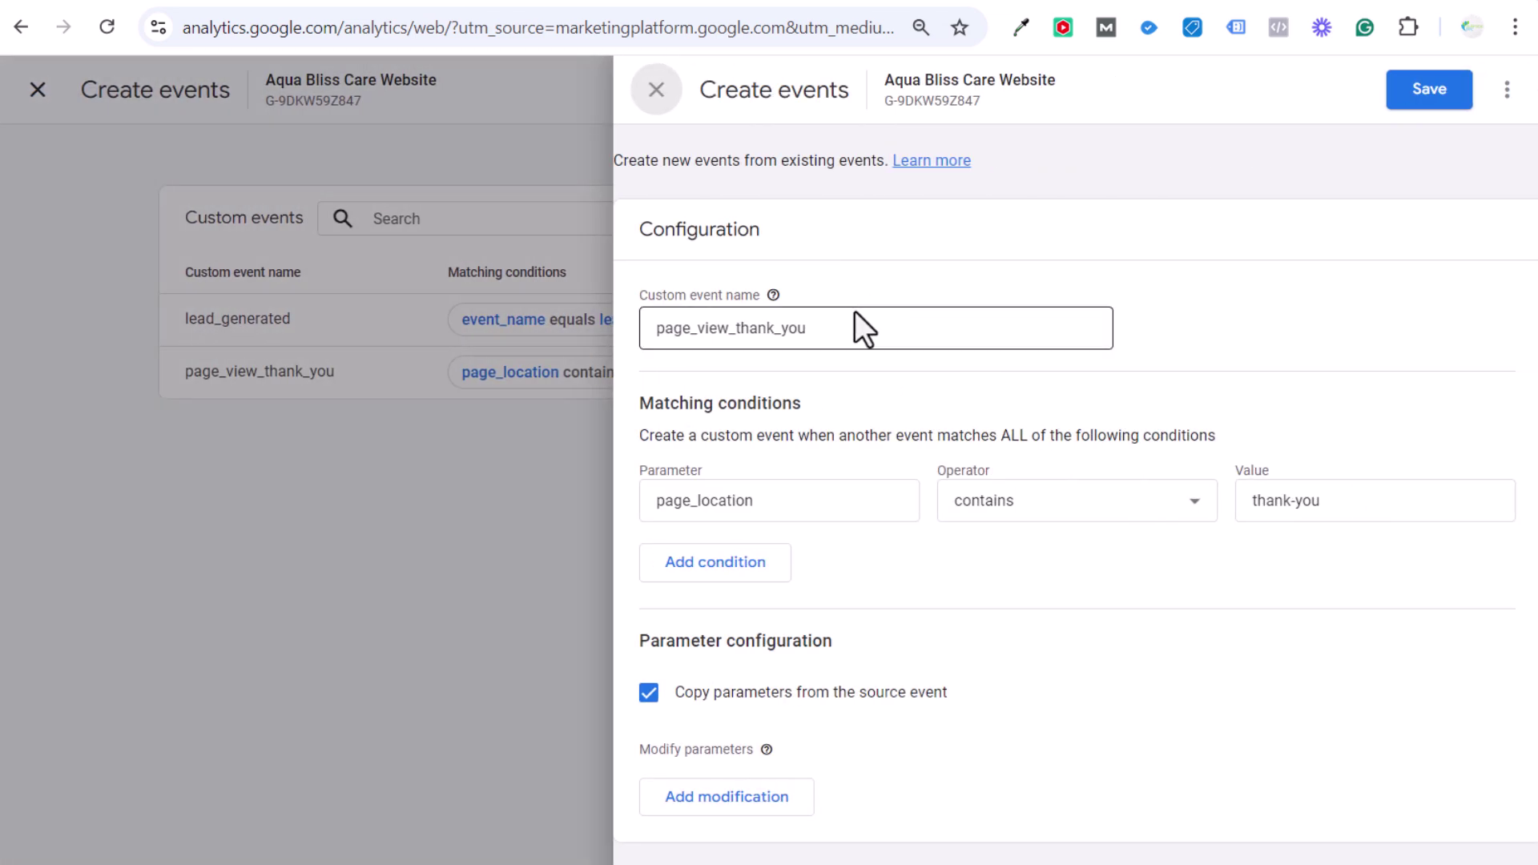
left_click_drag(854, 329, 599, 328)
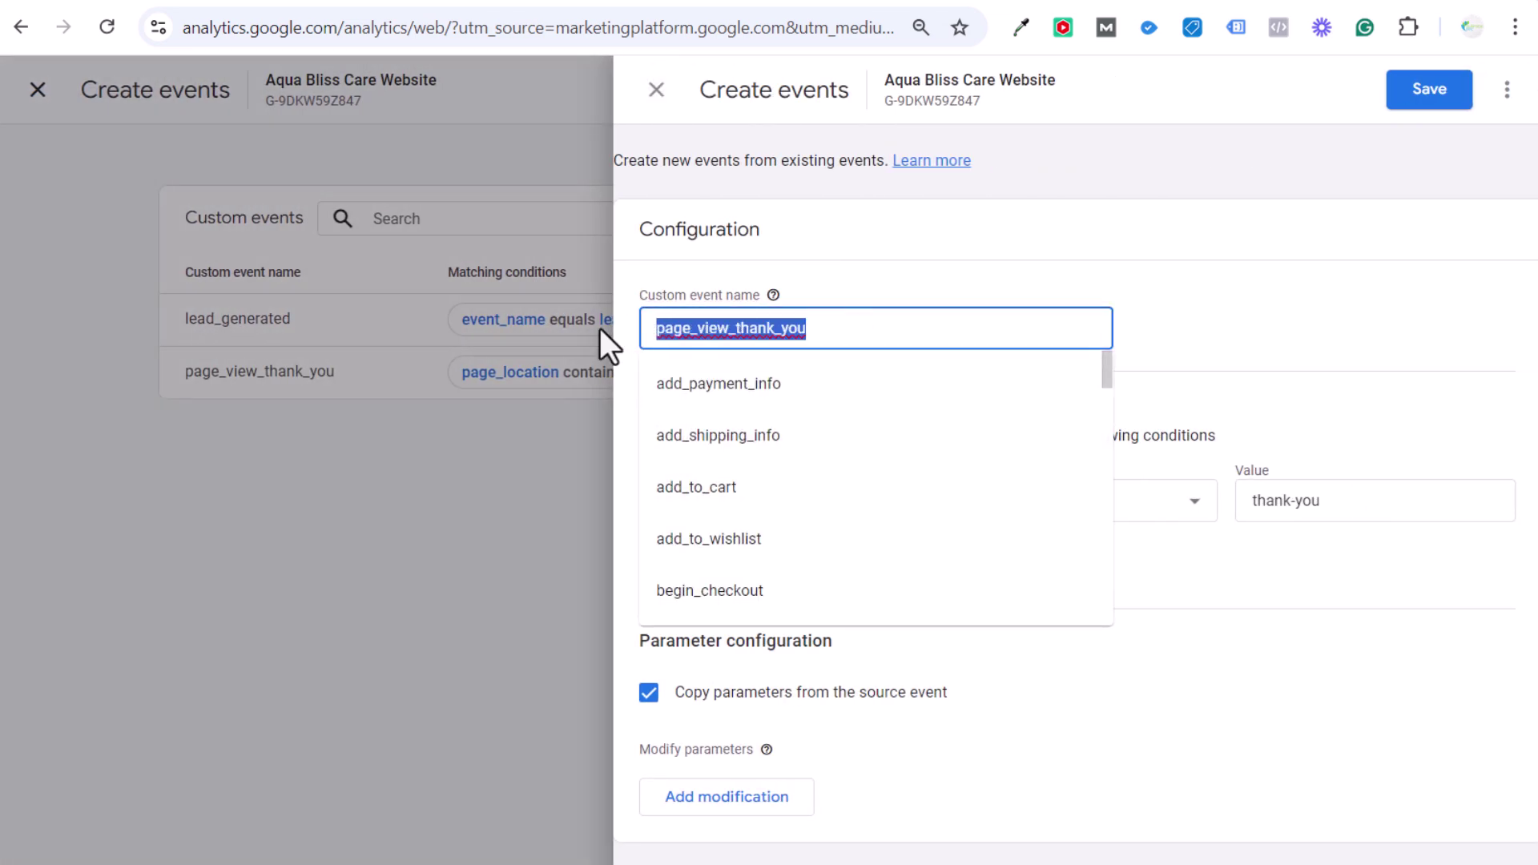
left_click(988, 233)
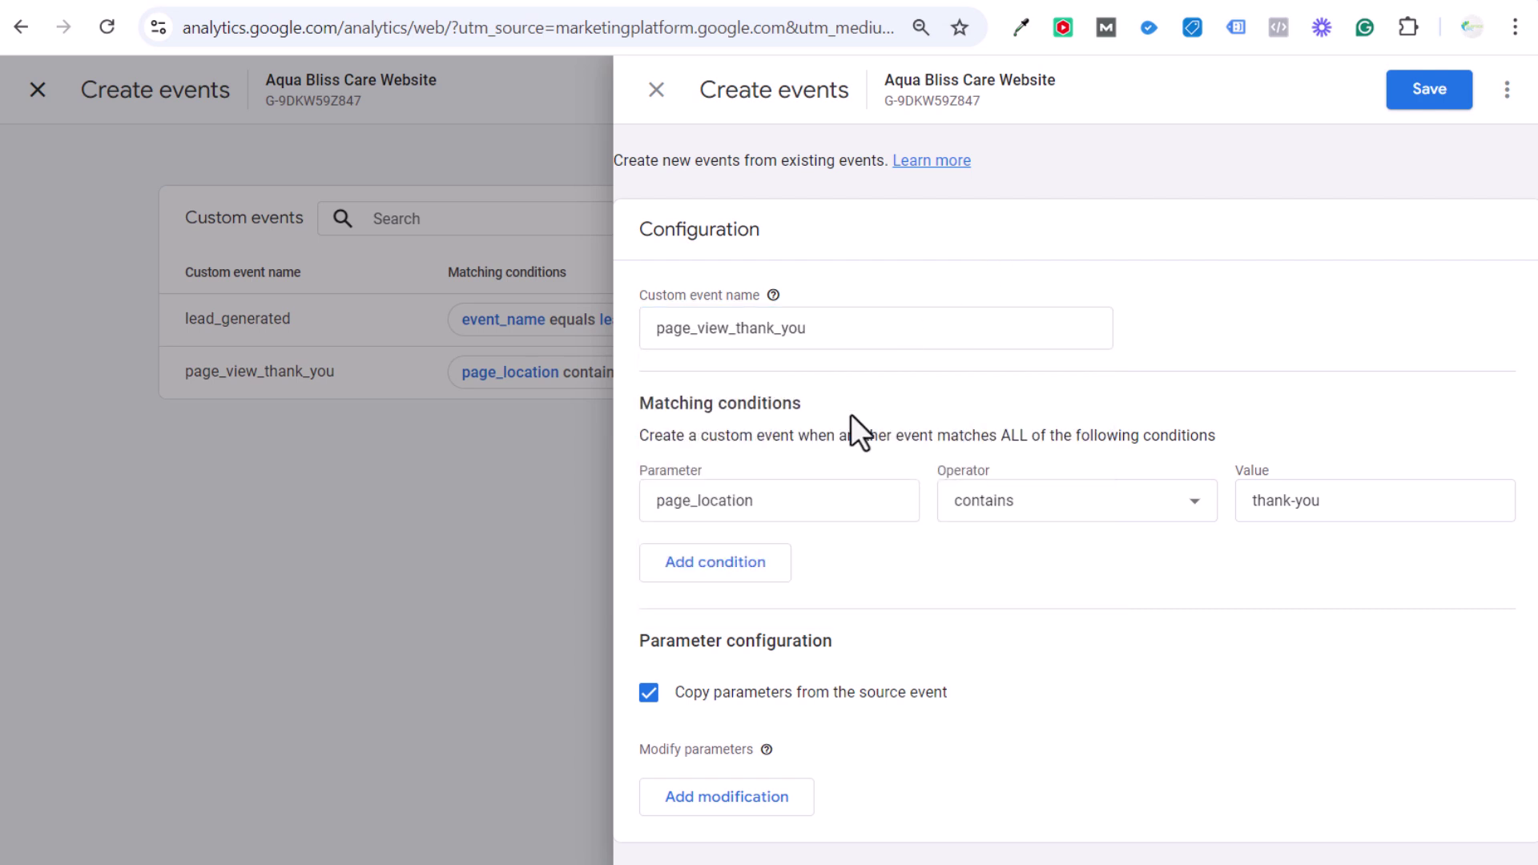
left_click(790, 497)
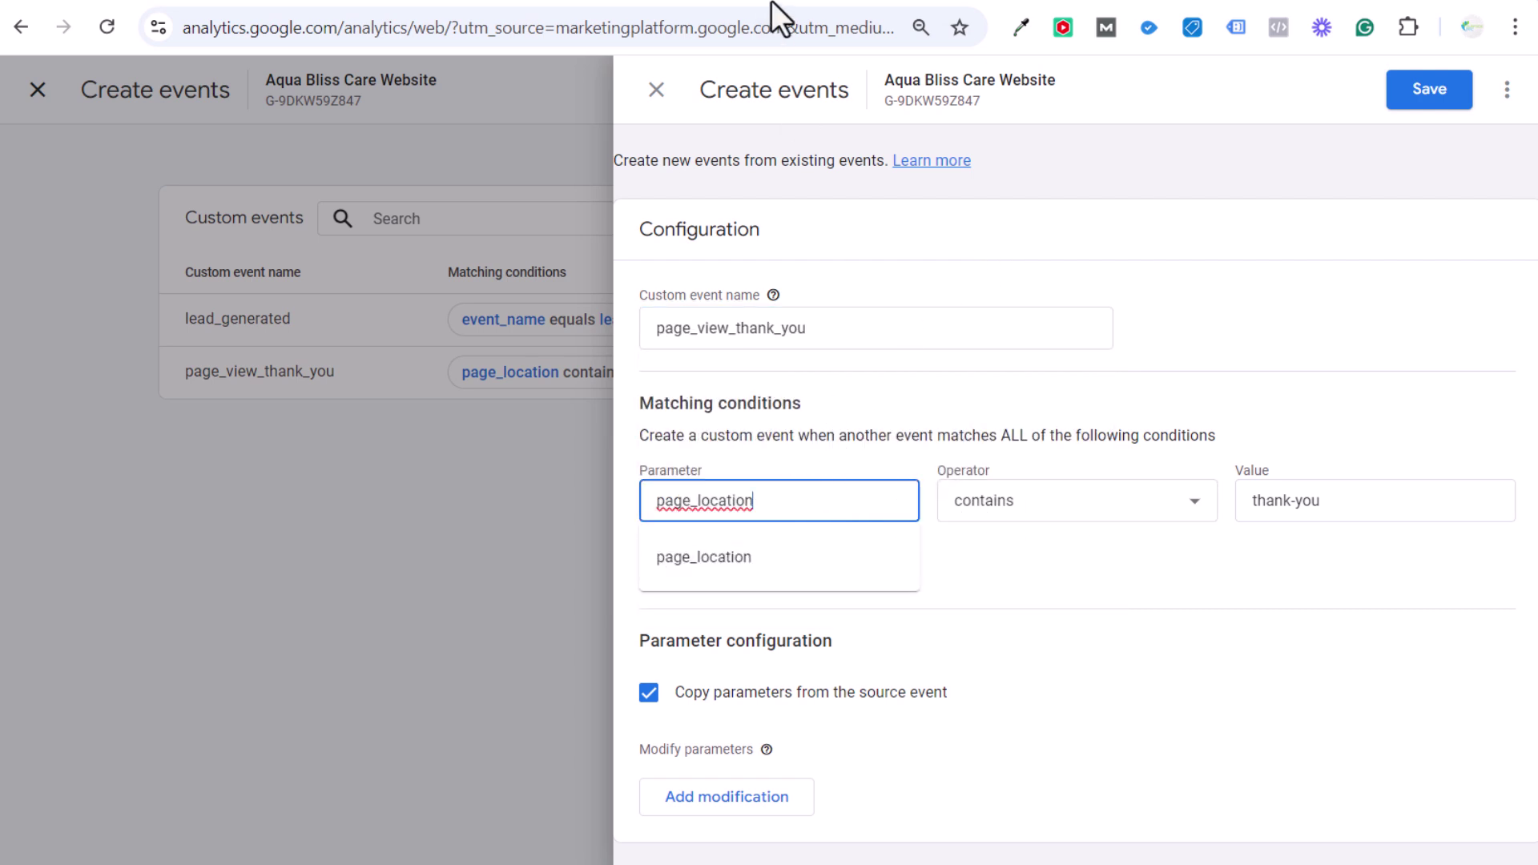
Compare the thank-you text in the Aqua Bliss Care page's address with the value of the event's matching condition.
left_click(1137, 3)
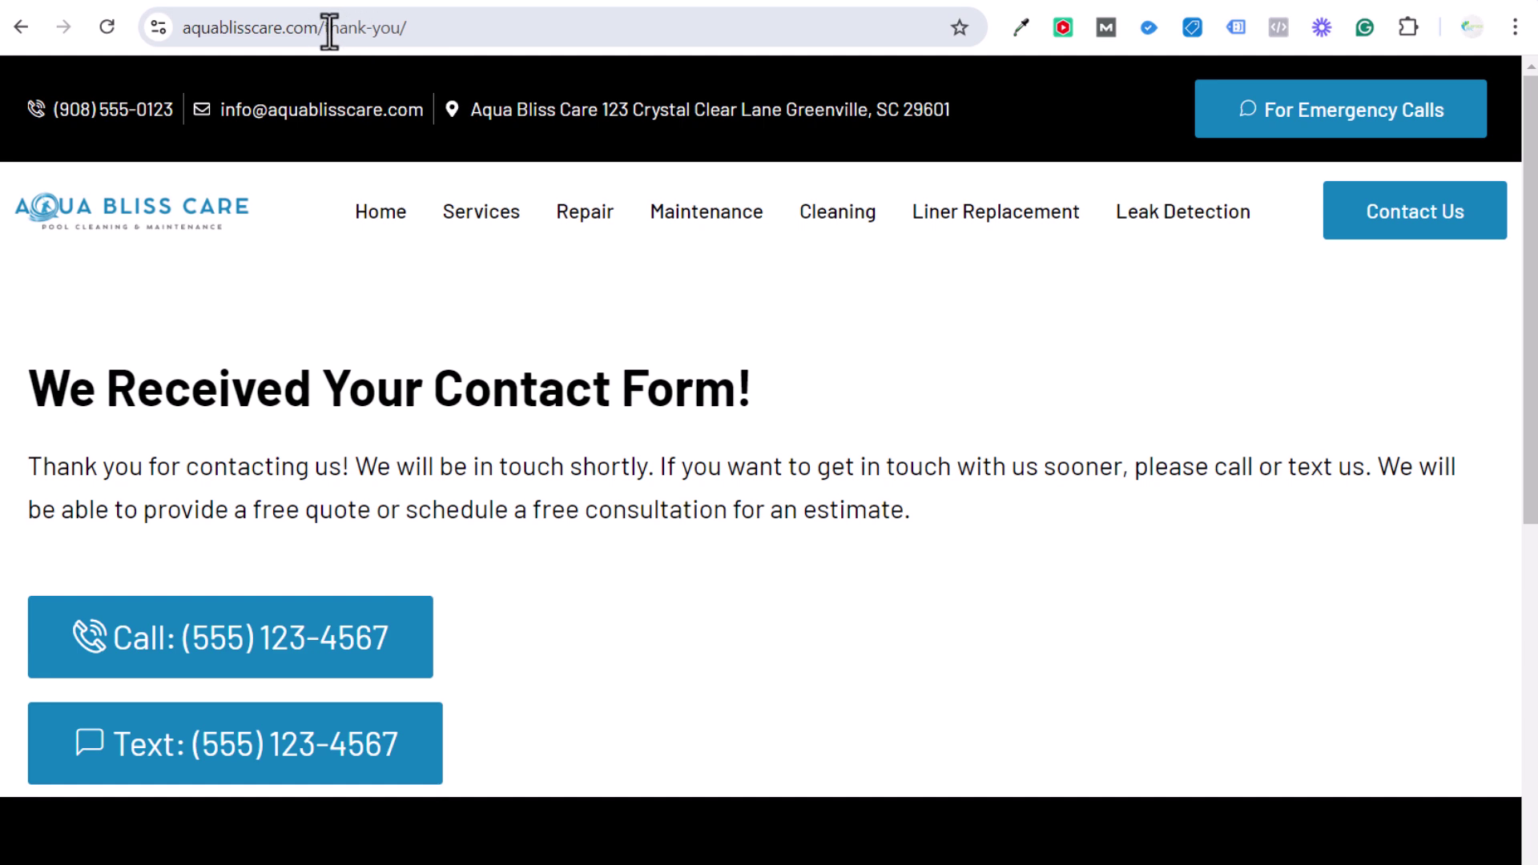
left_click_drag(400, 29, 326, 29)
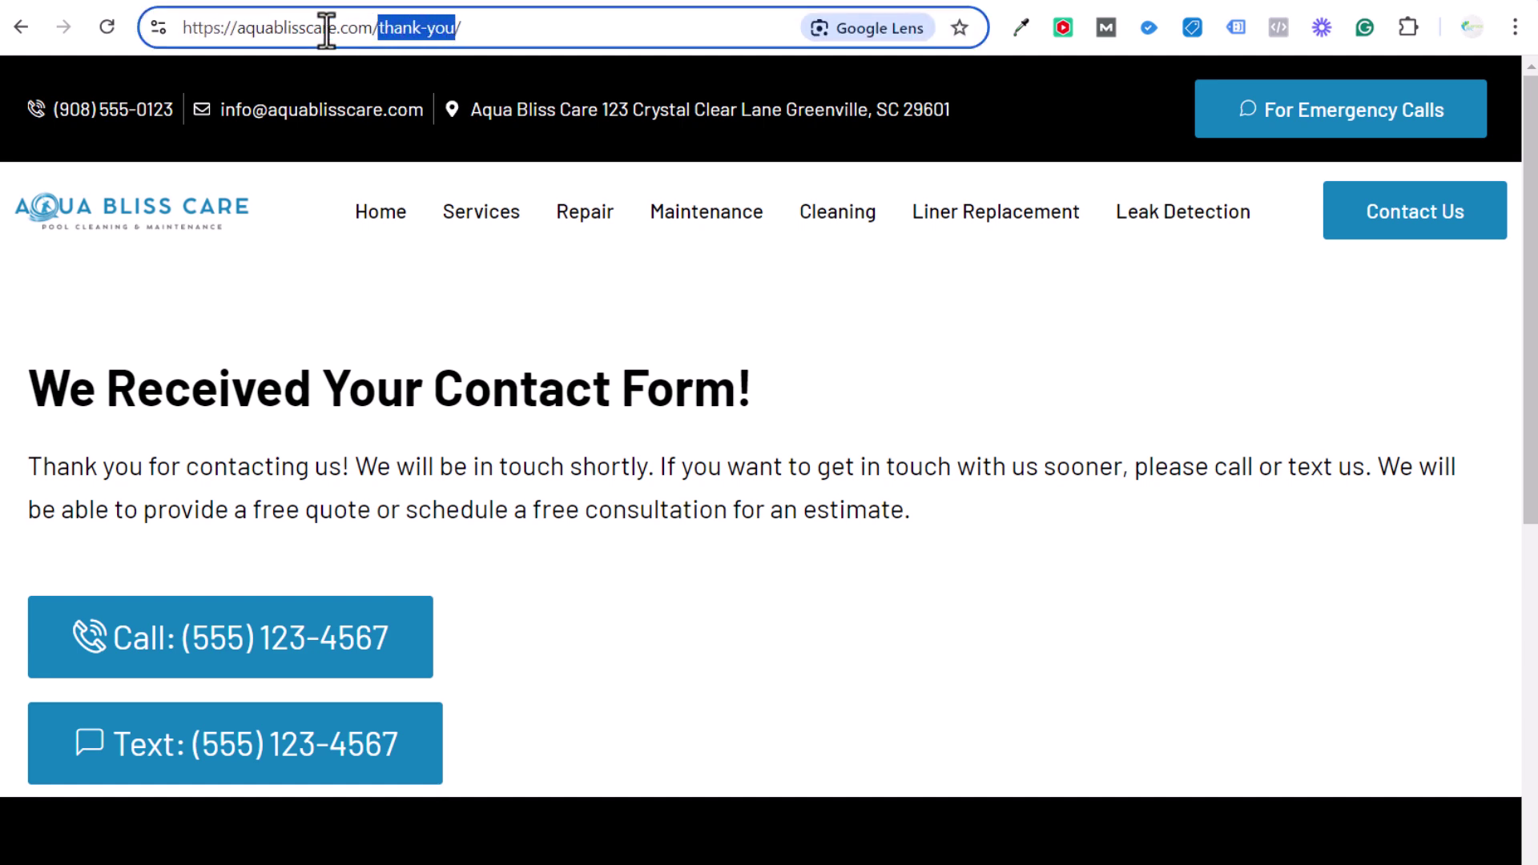
left_click(1223, 4)
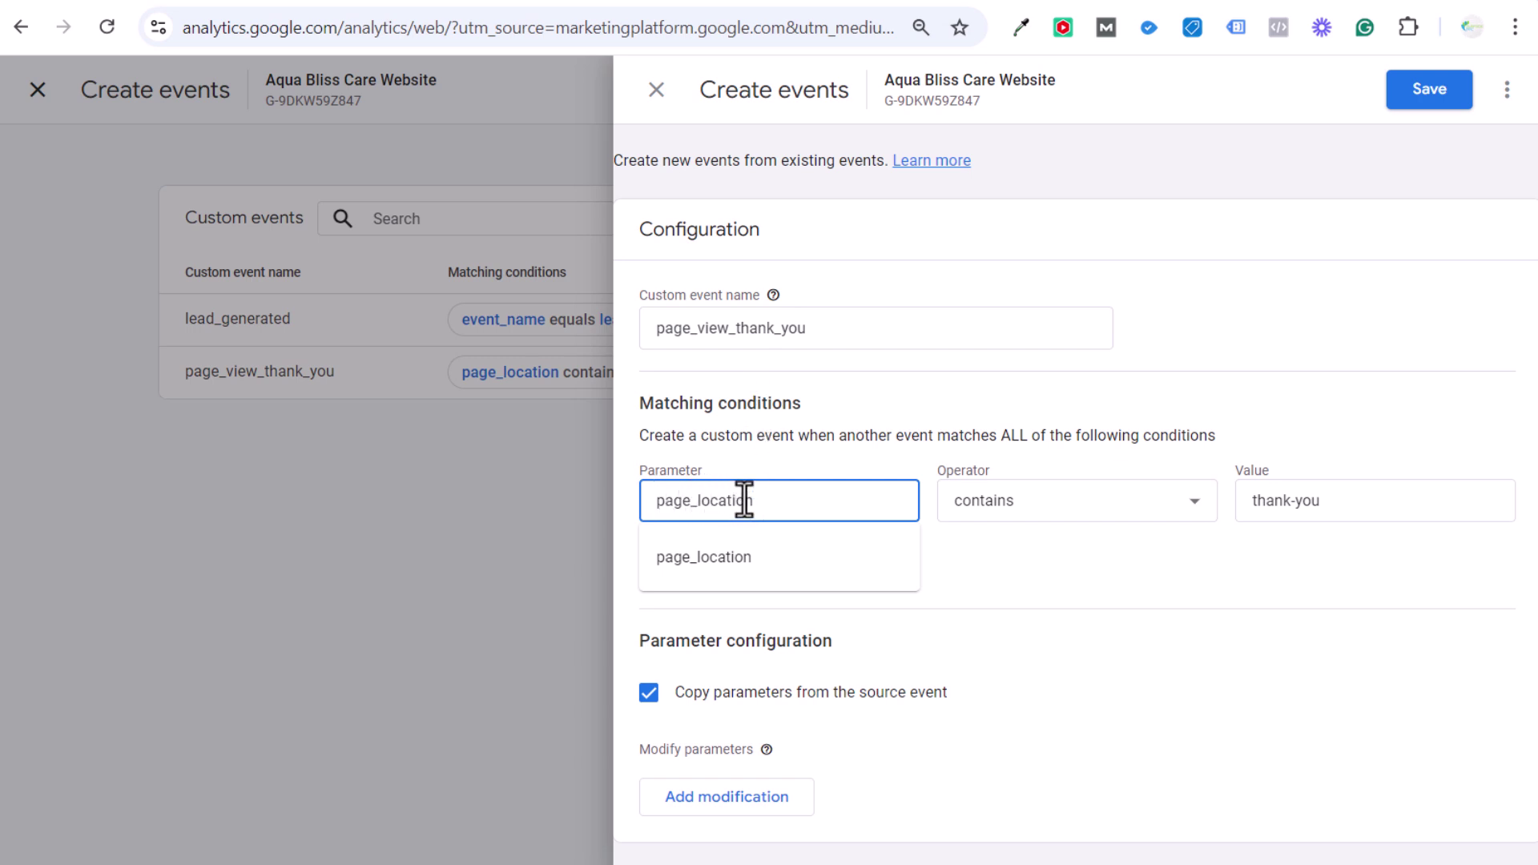
triple_click(1338, 503)
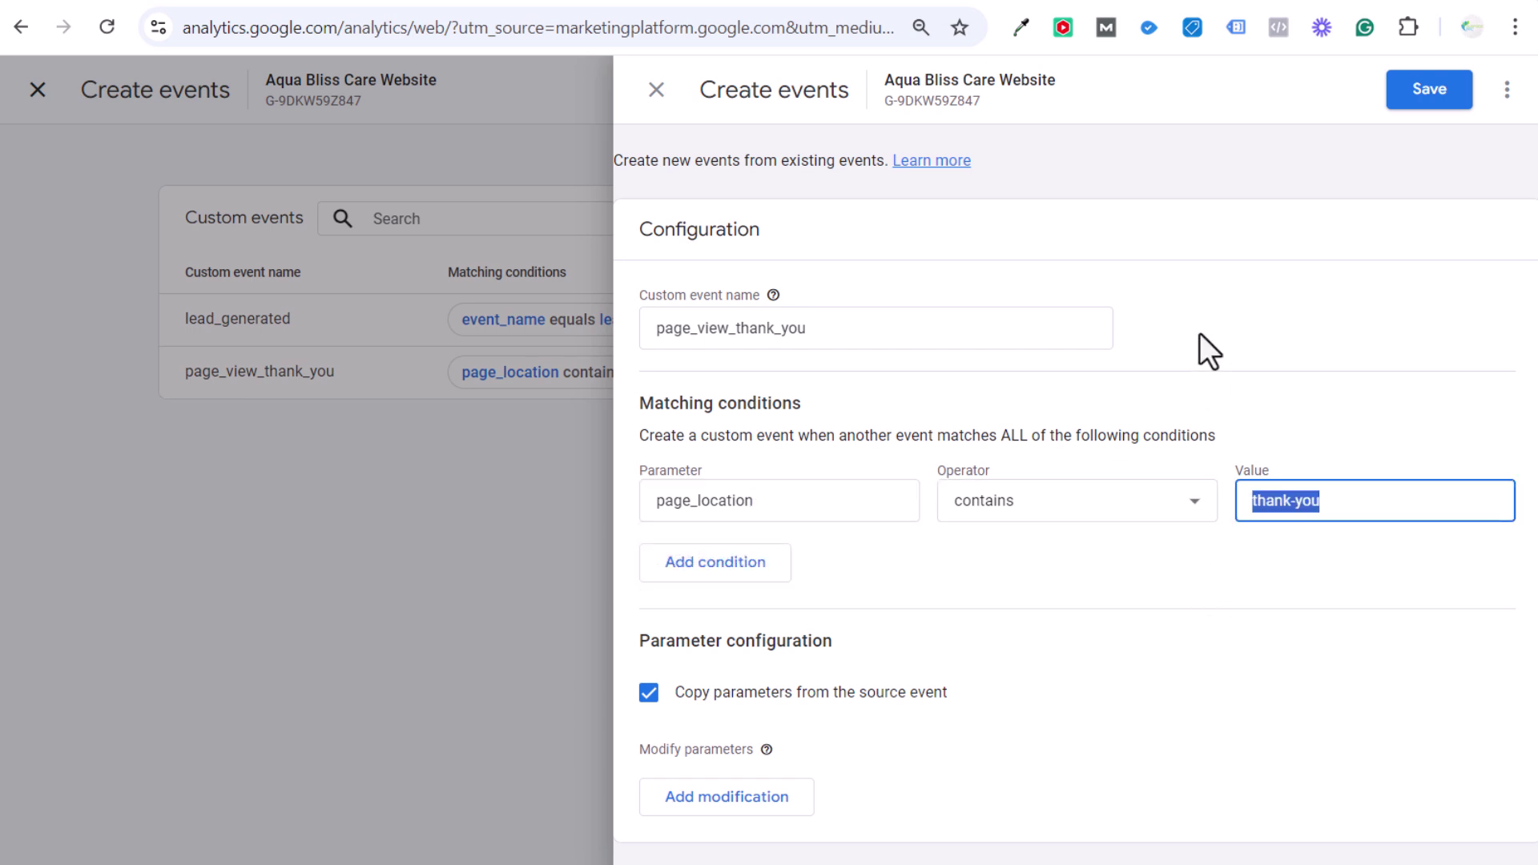
Try suffixes such as -2-3 on the thank-you page's address, remove them and load the original thank-you/ address.
key("ctrl+Tab")
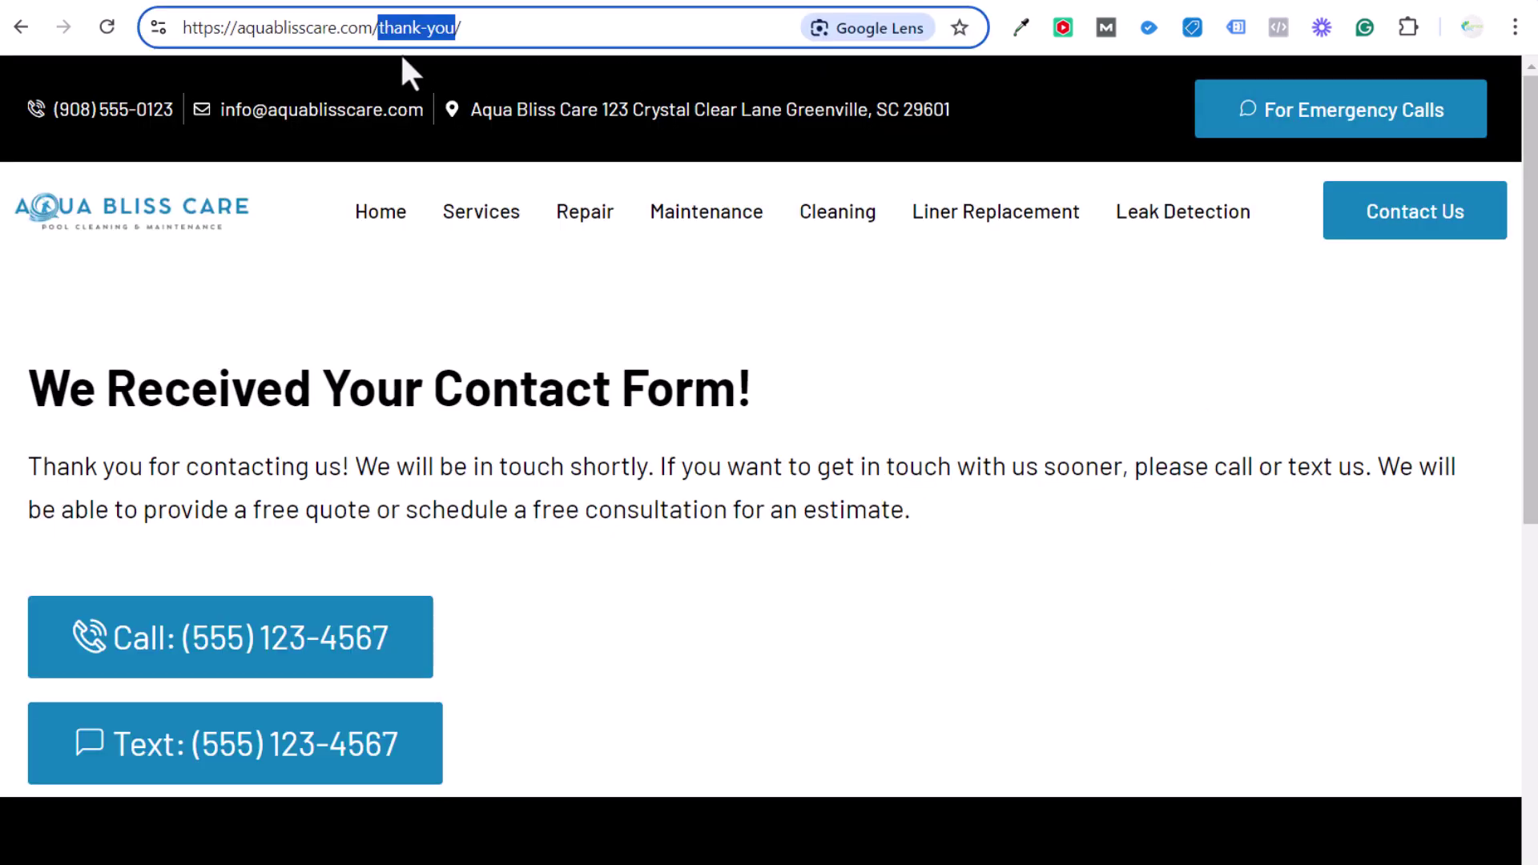
left_click(450, 27)
type("-2-3")
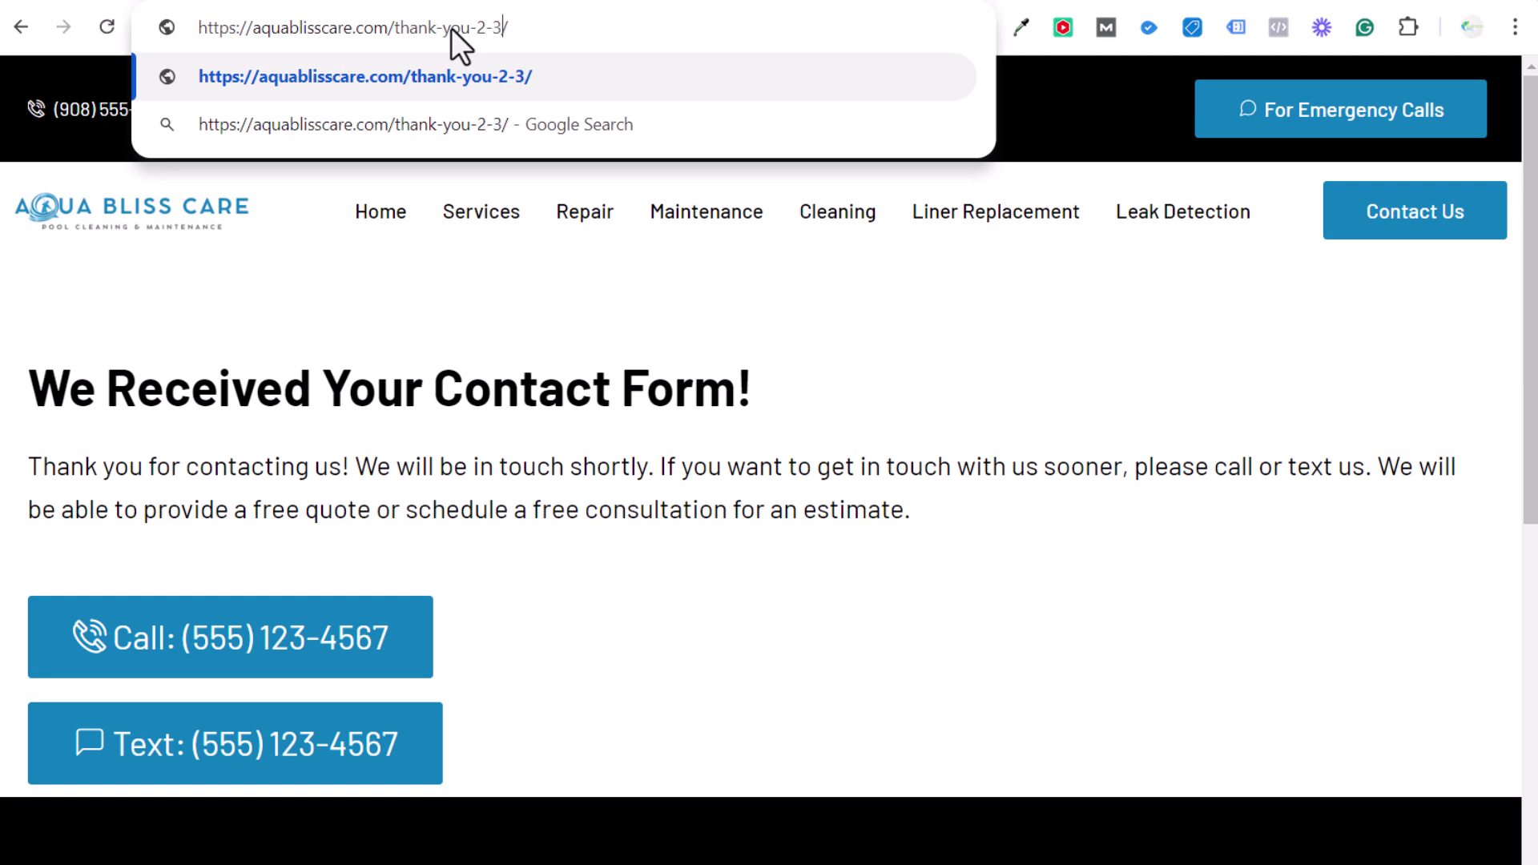
key("BackSpace")
key("BackSpace")
key("BackSpace")
type("-3")
key("BackSpace")
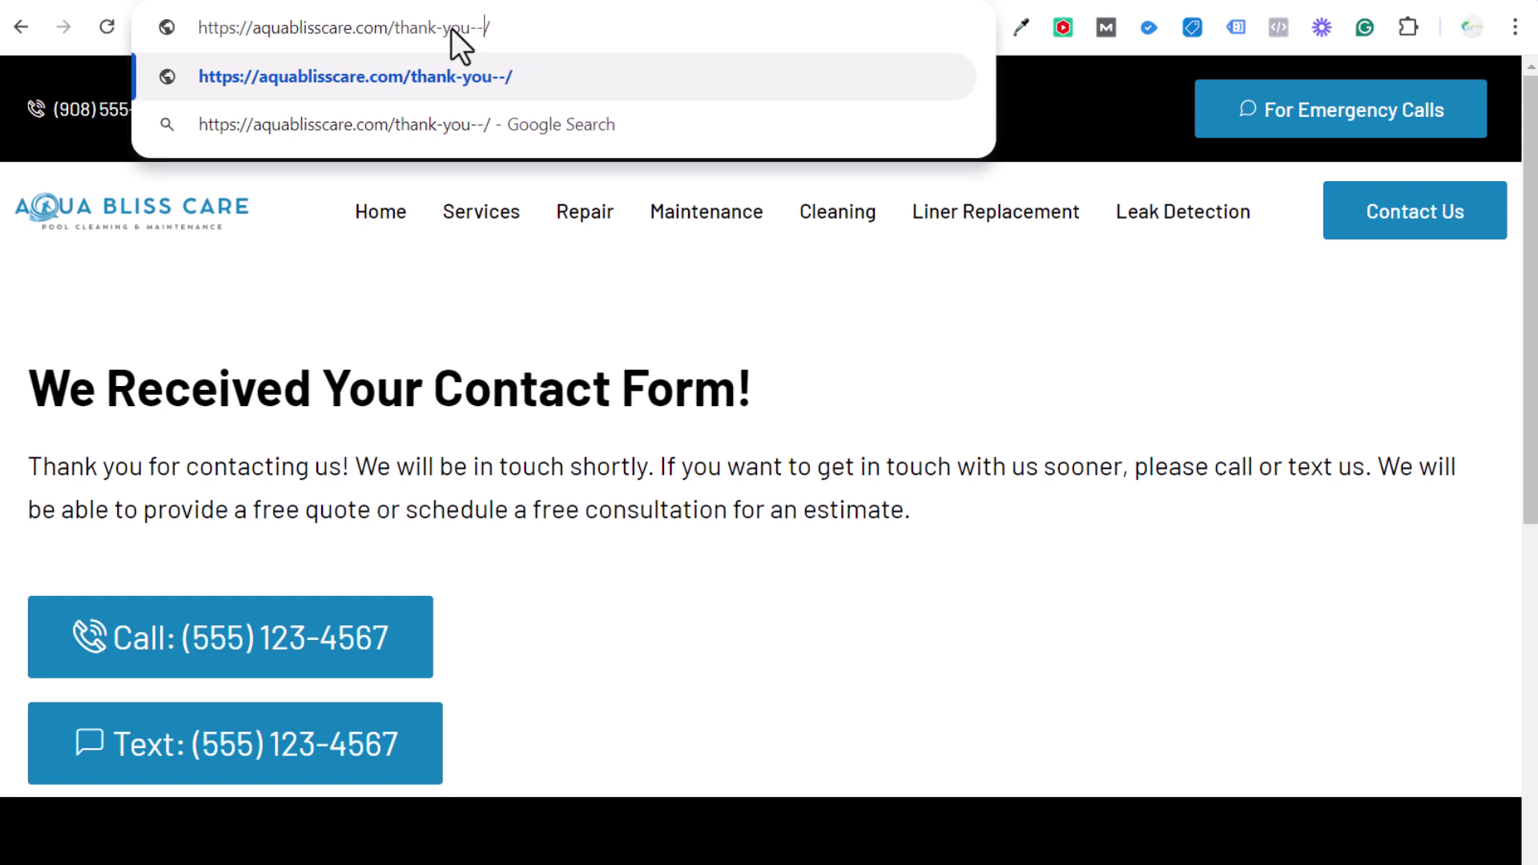
key("BackSpace")
type("4")
key("BackSpace")
key("BackSpace")
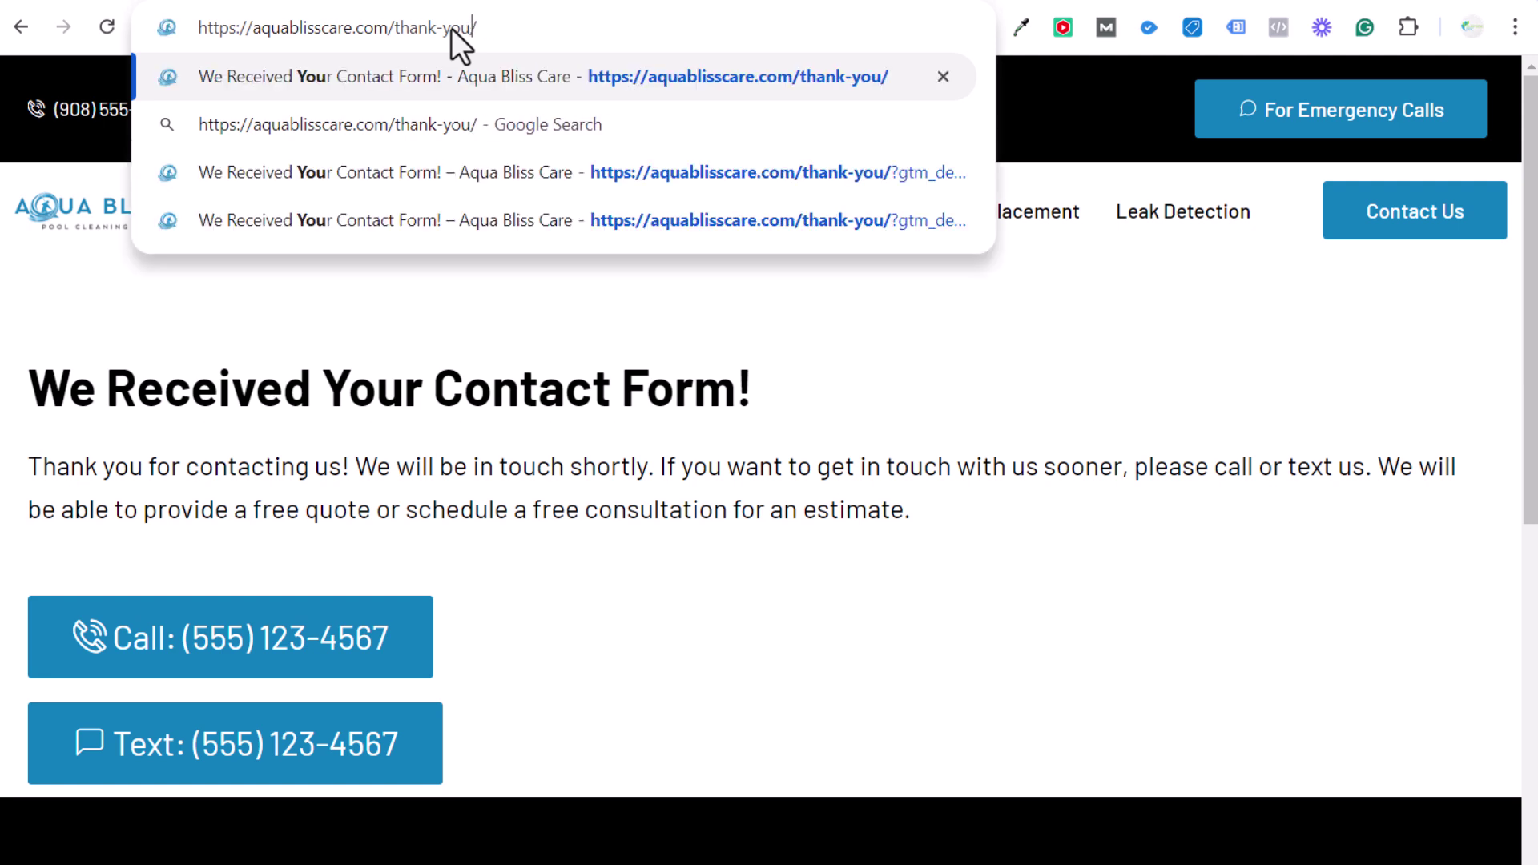
key("Return")
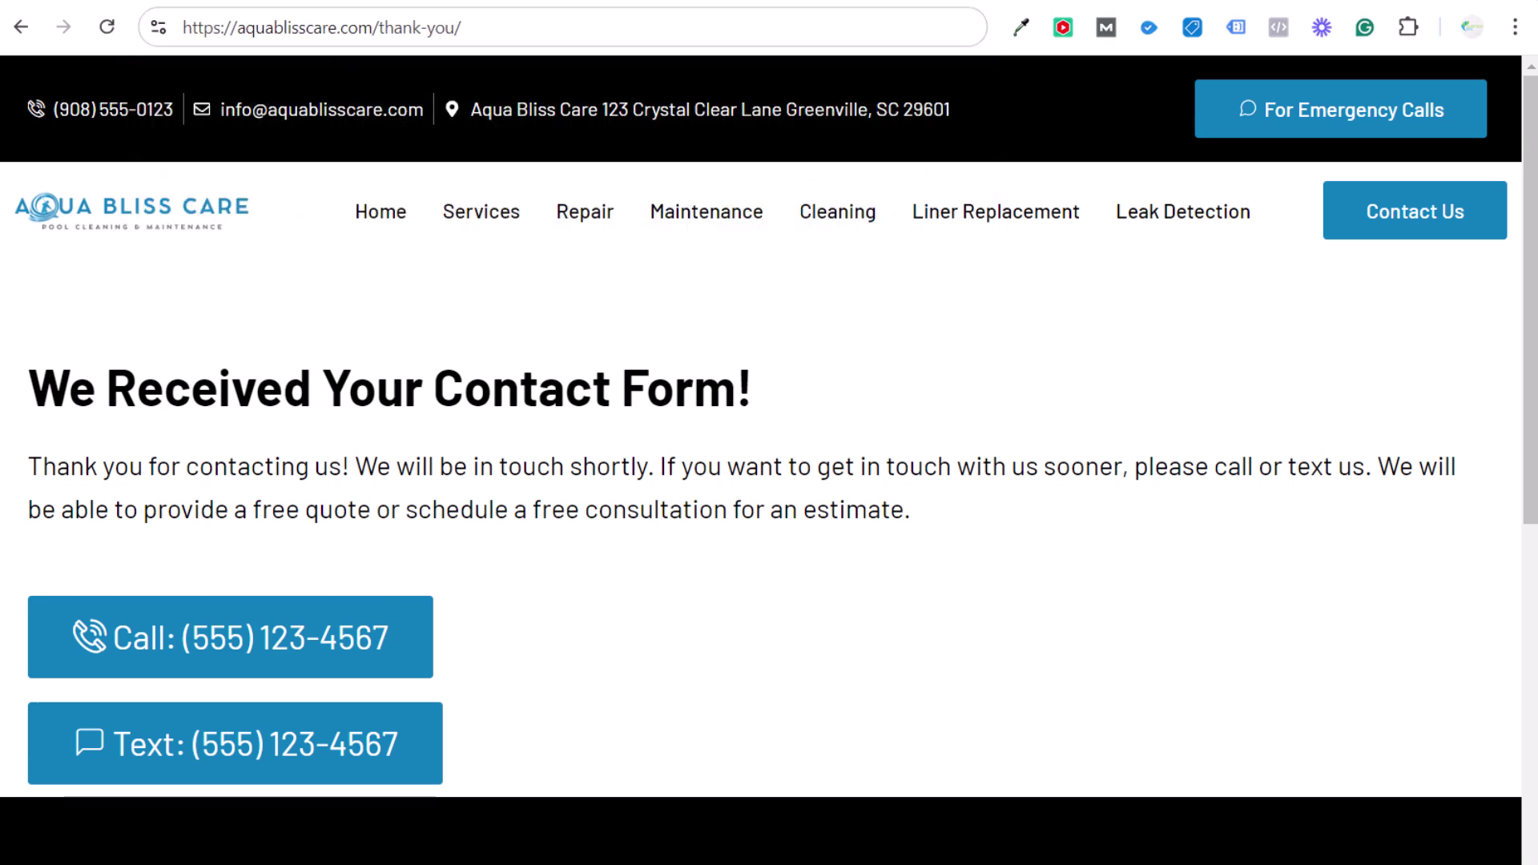
Switch back to the Aqua Bliss Care custom event configuration and review the page_view_thank_you event's name and matching condition.
left_click(1132, 4)
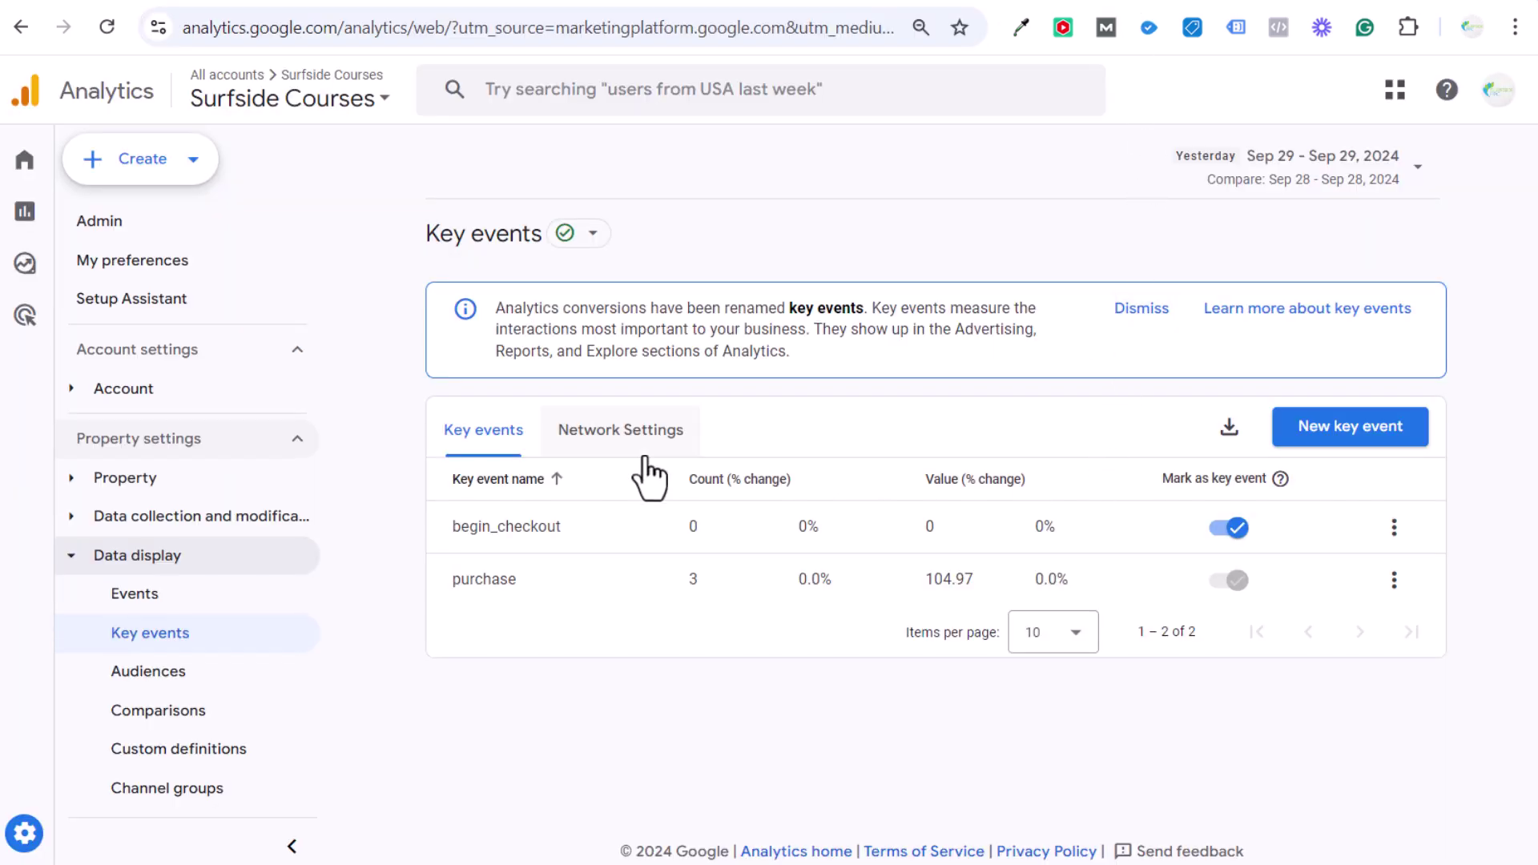
left_click(1211, 2)
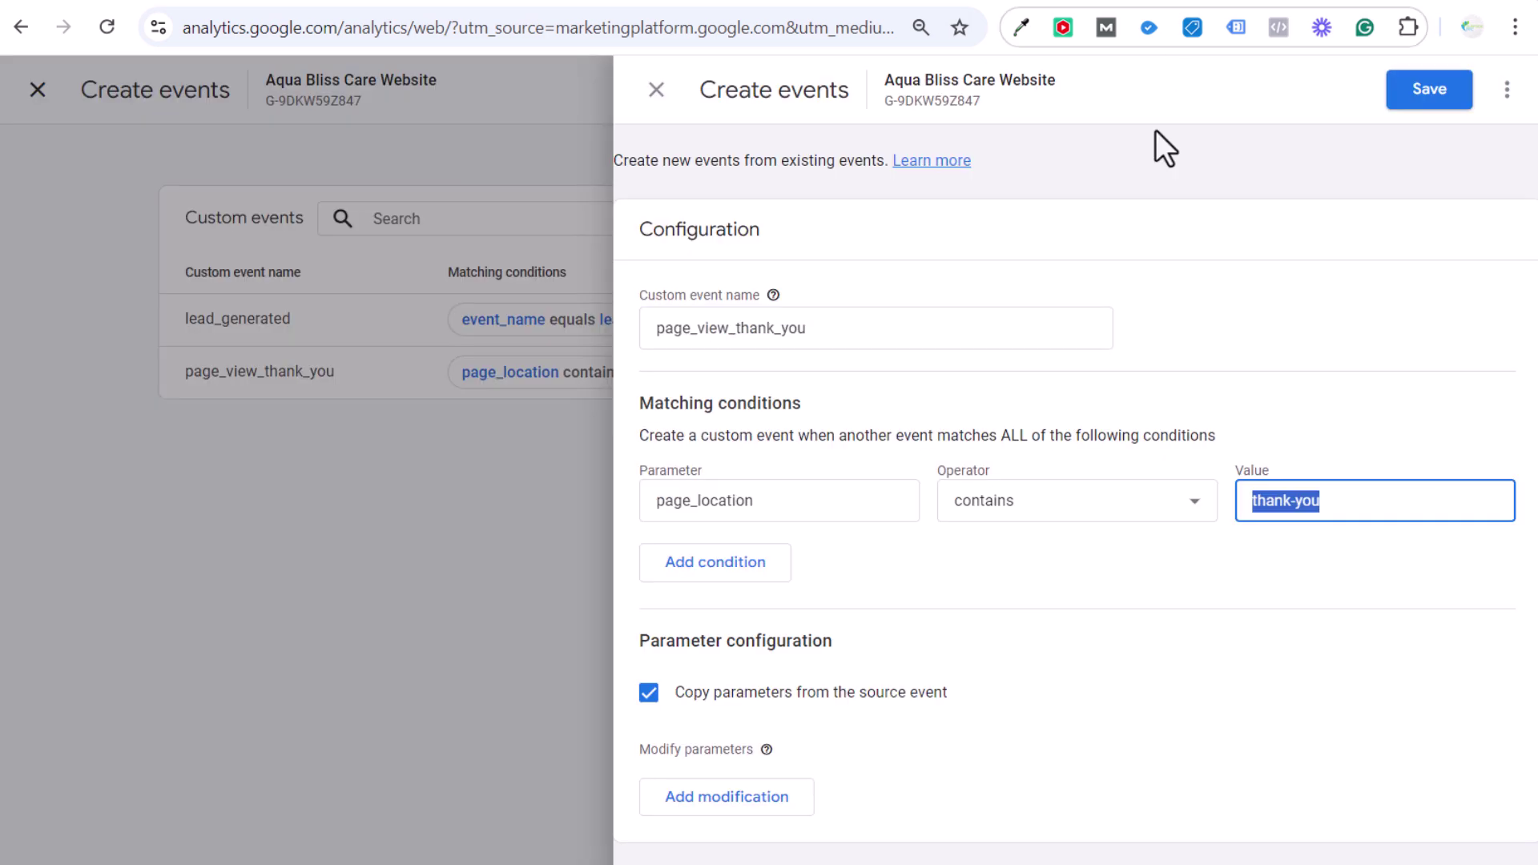
left_click(851, 332)
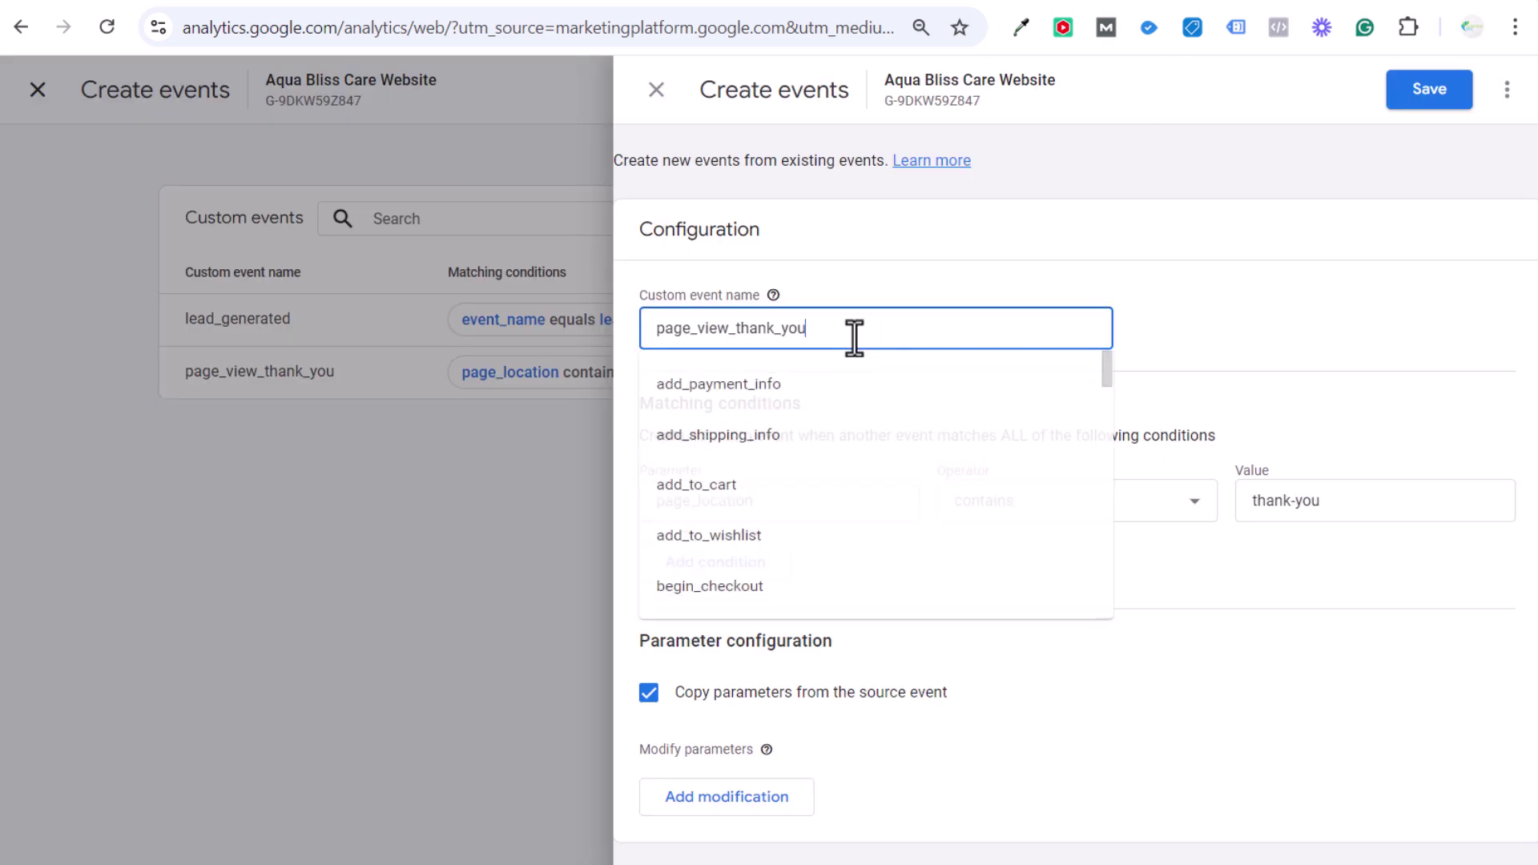
left_click(1234, 580)
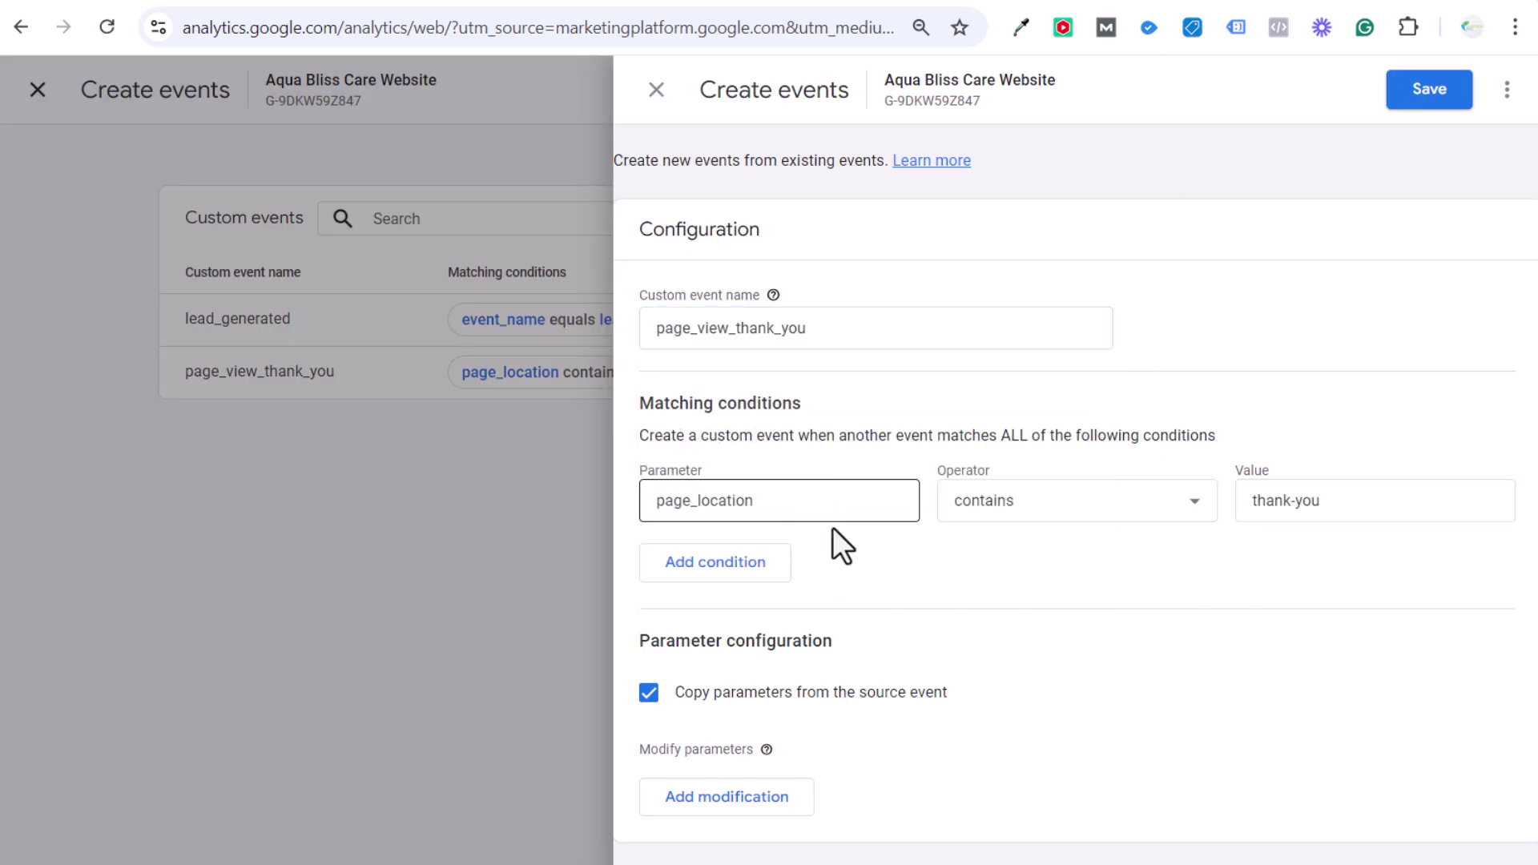
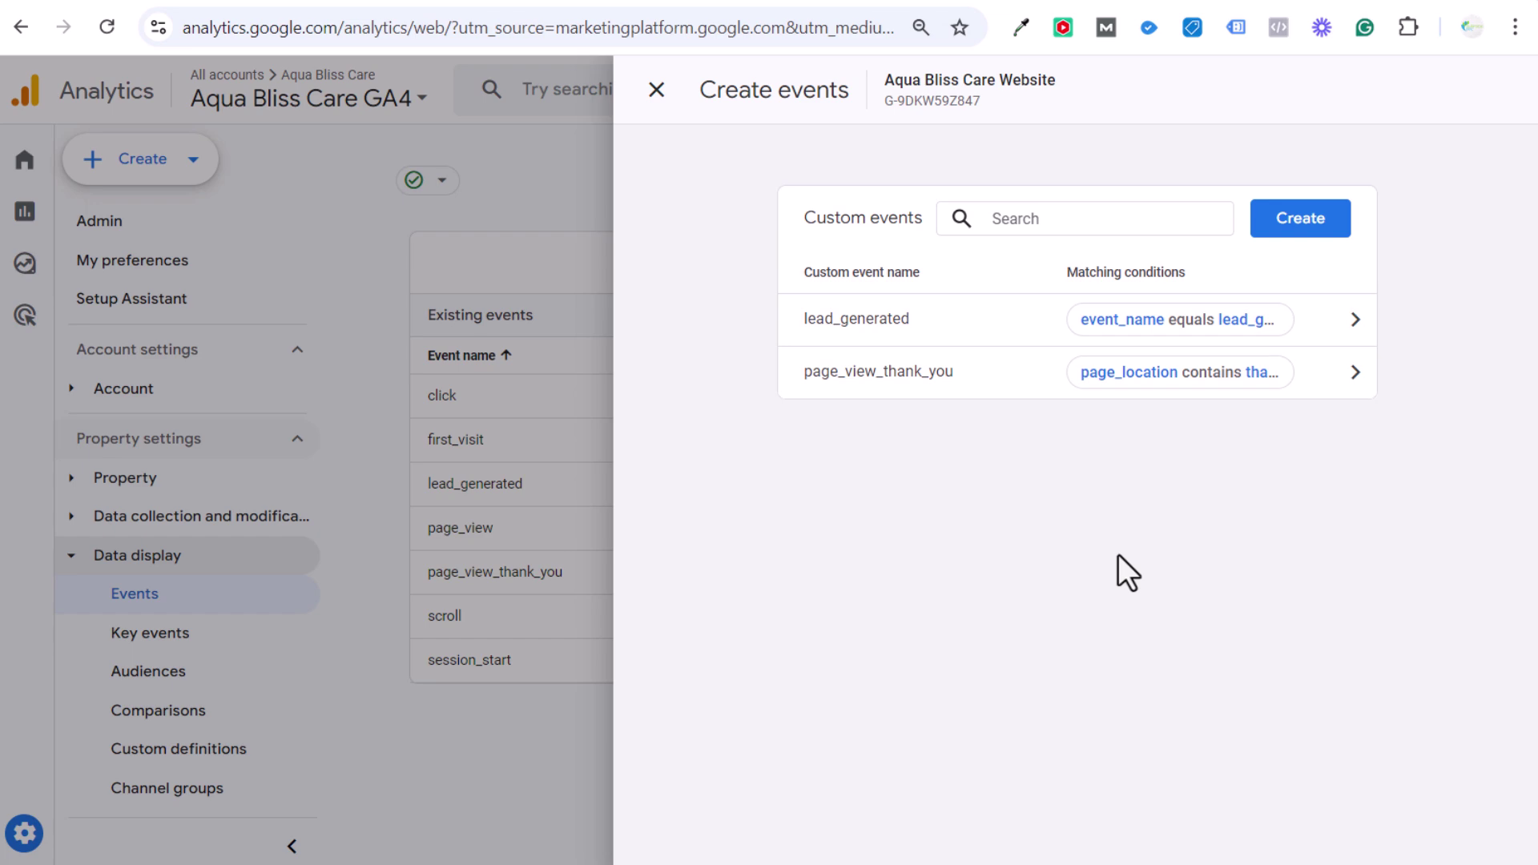
Start a new custom event for the Aqua Bliss Care website and name it thank_you_page_aquablisscare.
left_click(1284, 221)
left_click(788, 329)
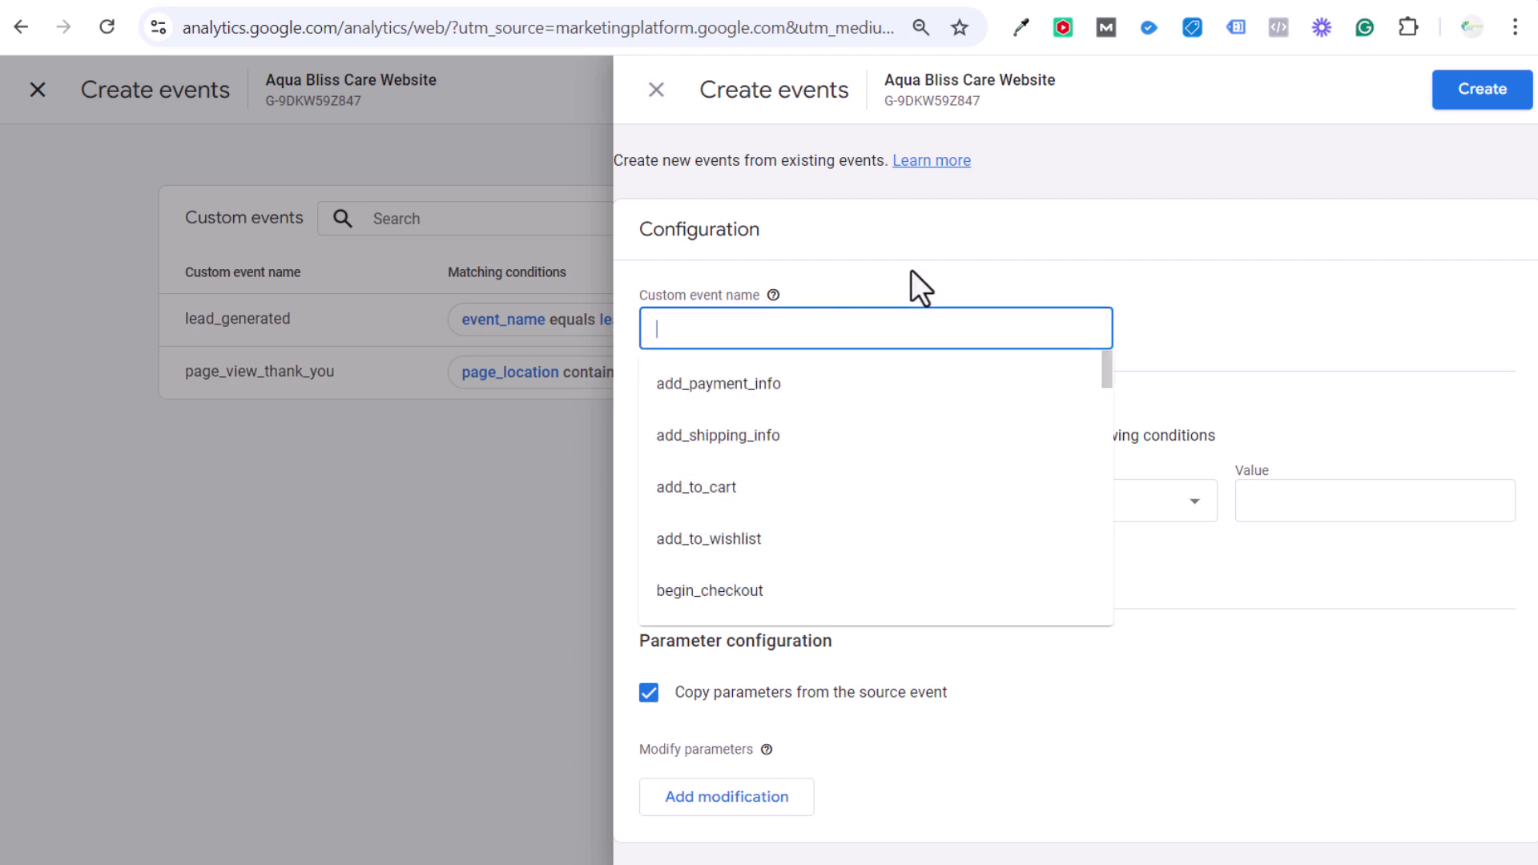
type("thank")
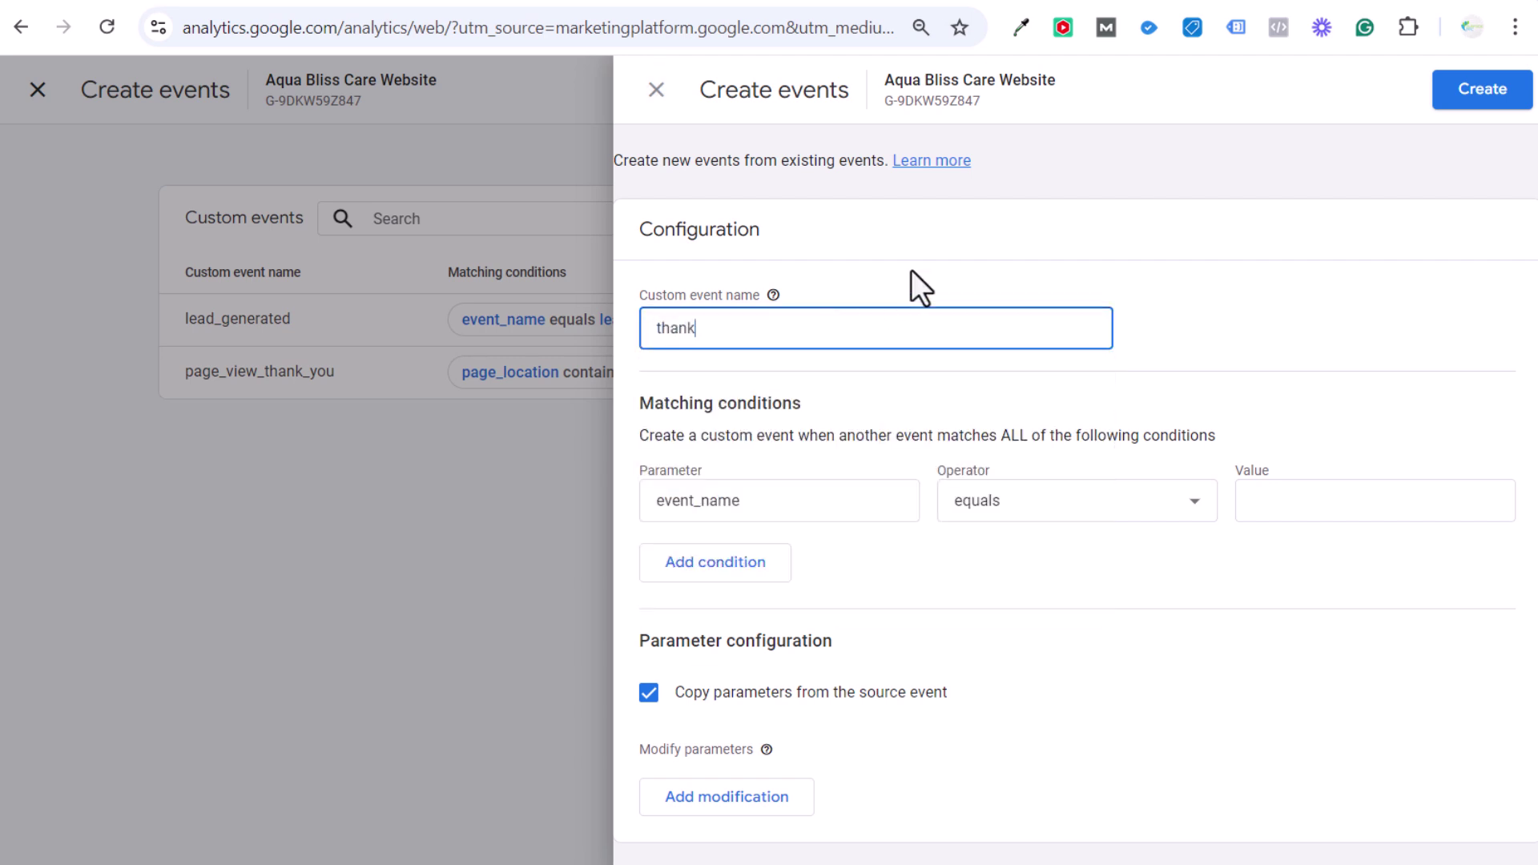
type("_you_page_aquablisscare")
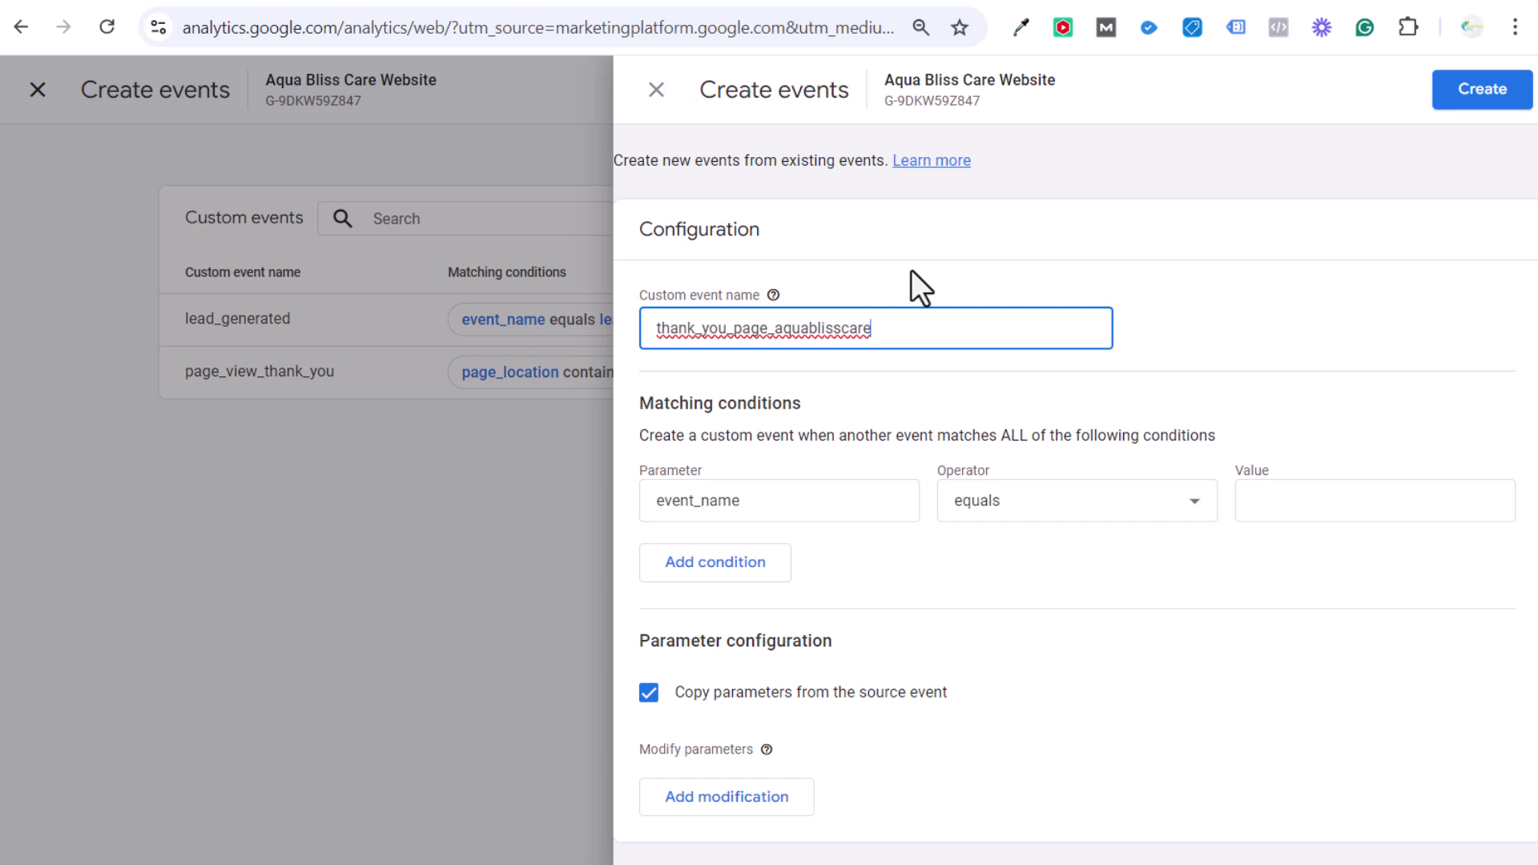
left_click(1064, 293)
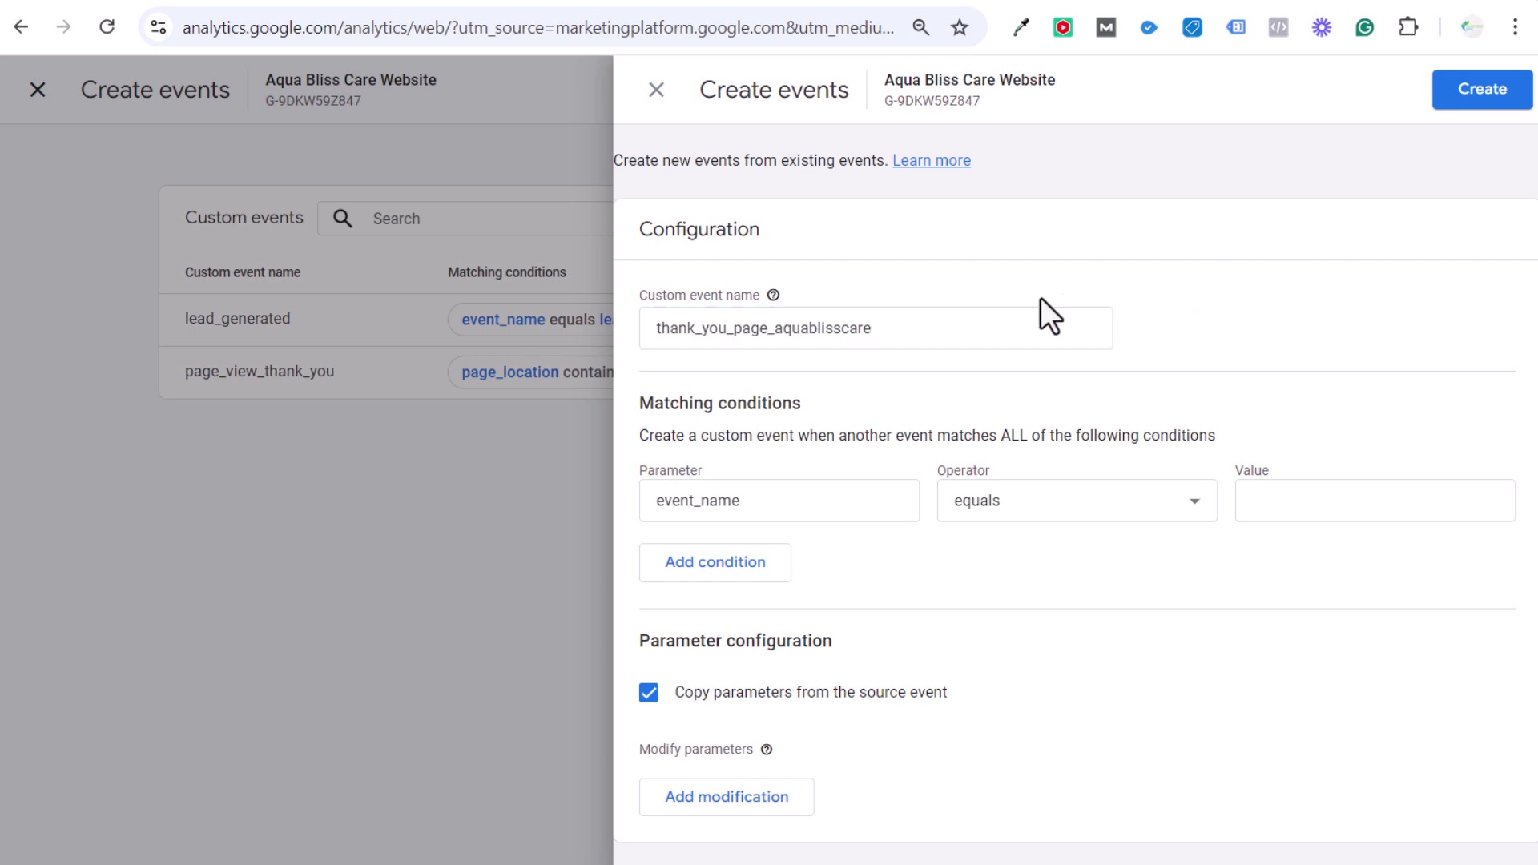
left_click(1016, 322)
left_click(1227, 304)
Replace the matching condition's event_name parameter with page_location.
left_click(793, 501)
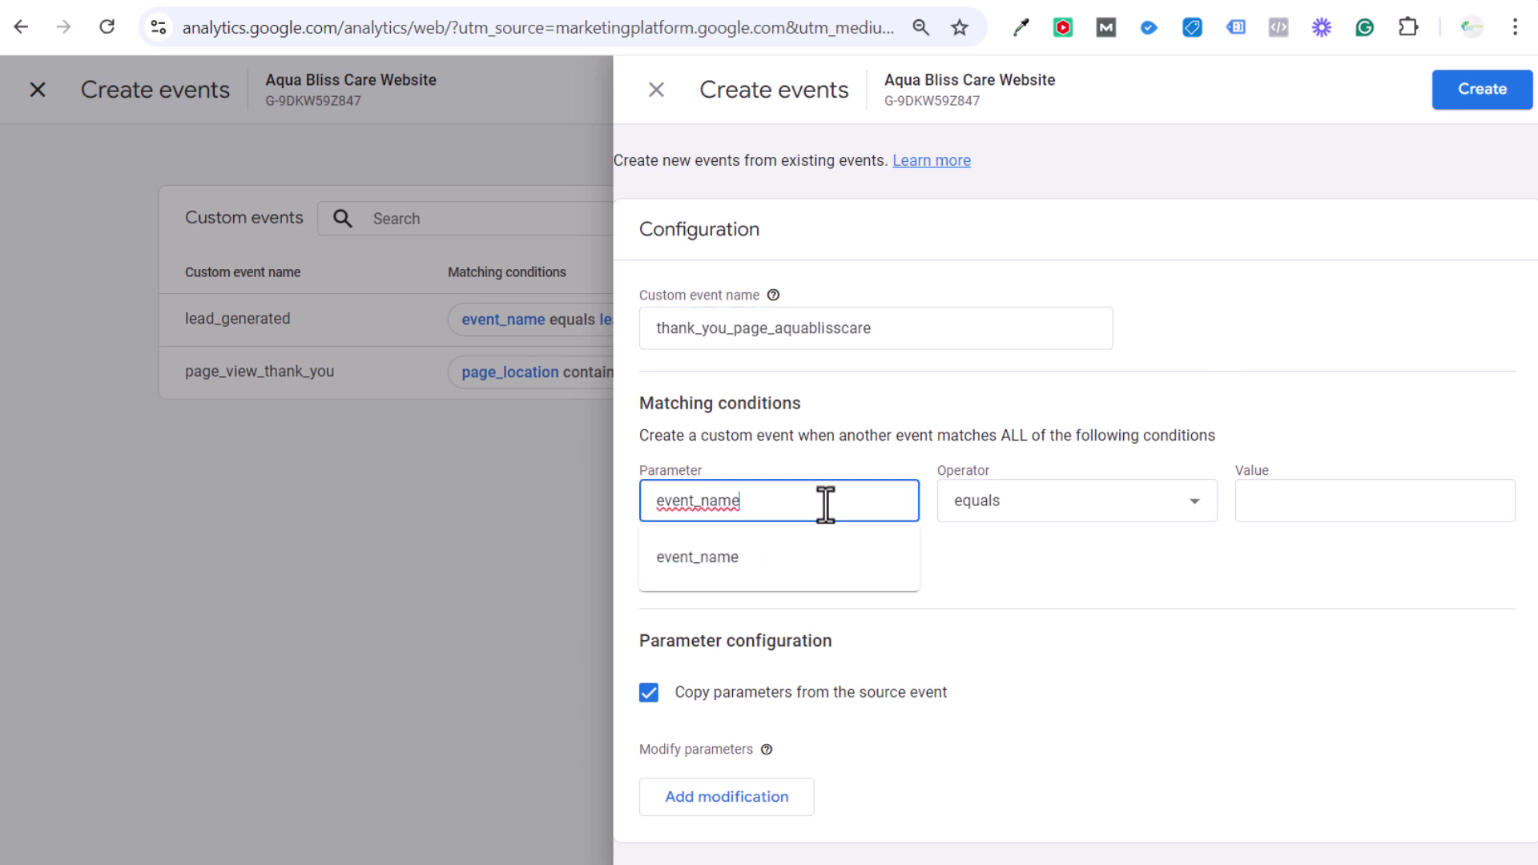
left_click_drag(885, 515, 646, 514)
key("BackSpace")
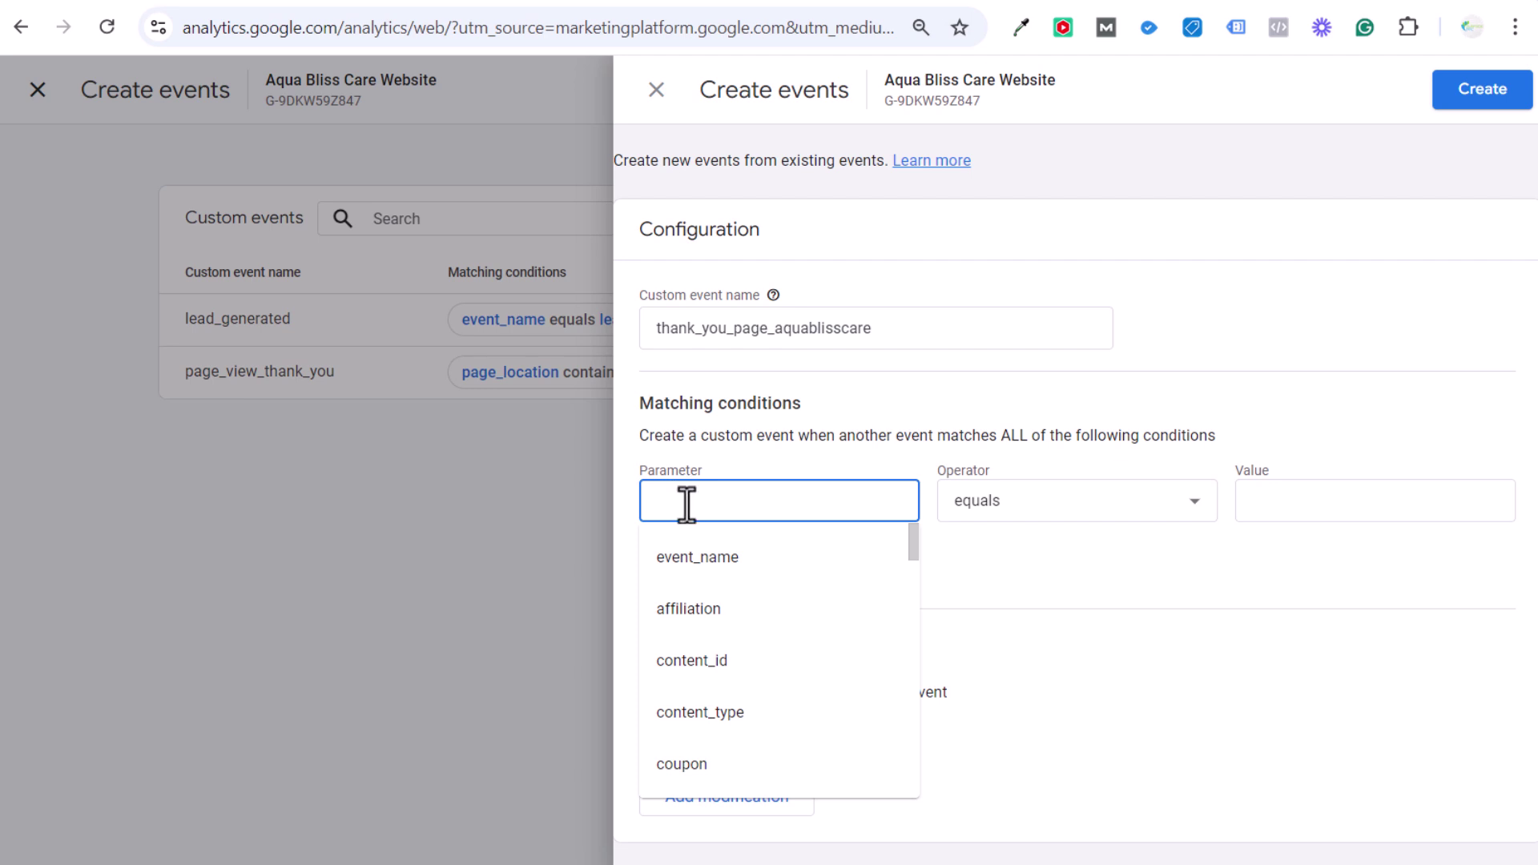
type("page")
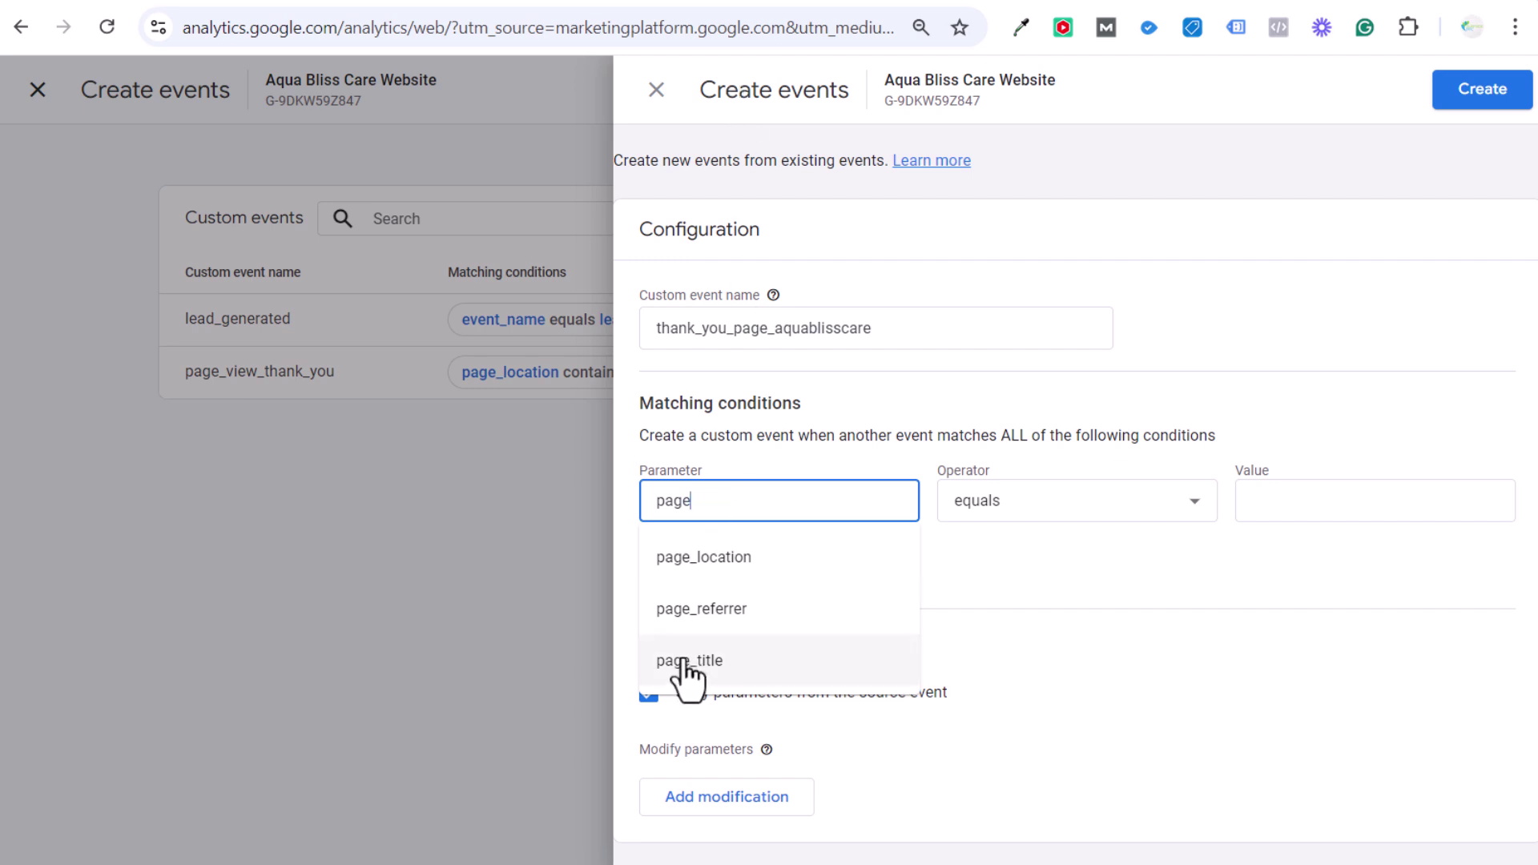
left_click(728, 560)
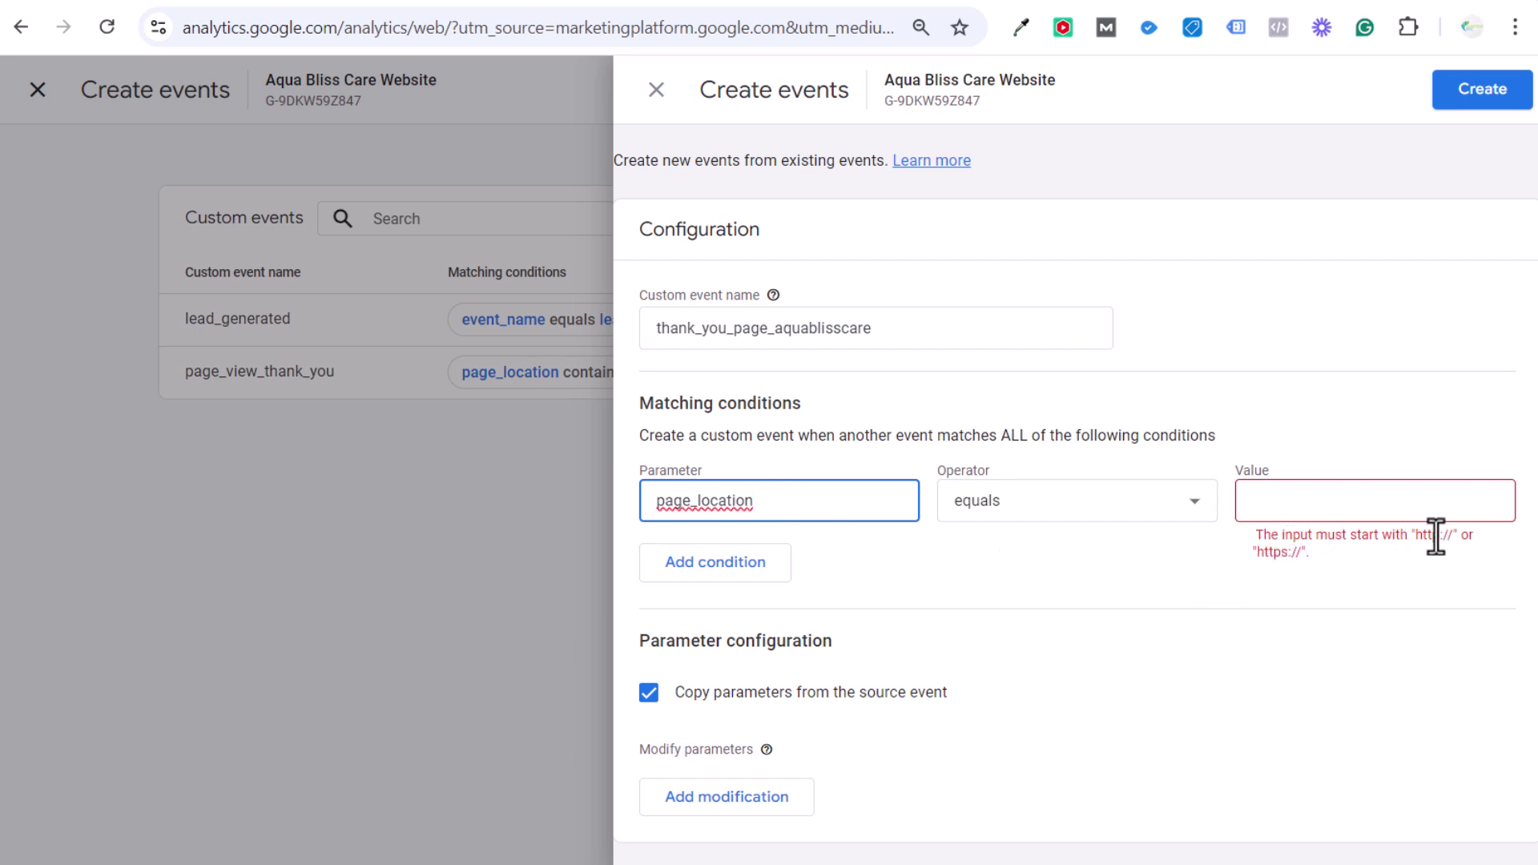
Set the page_location condition to contains thank-you and create the custom event.
left_click(1112, 514)
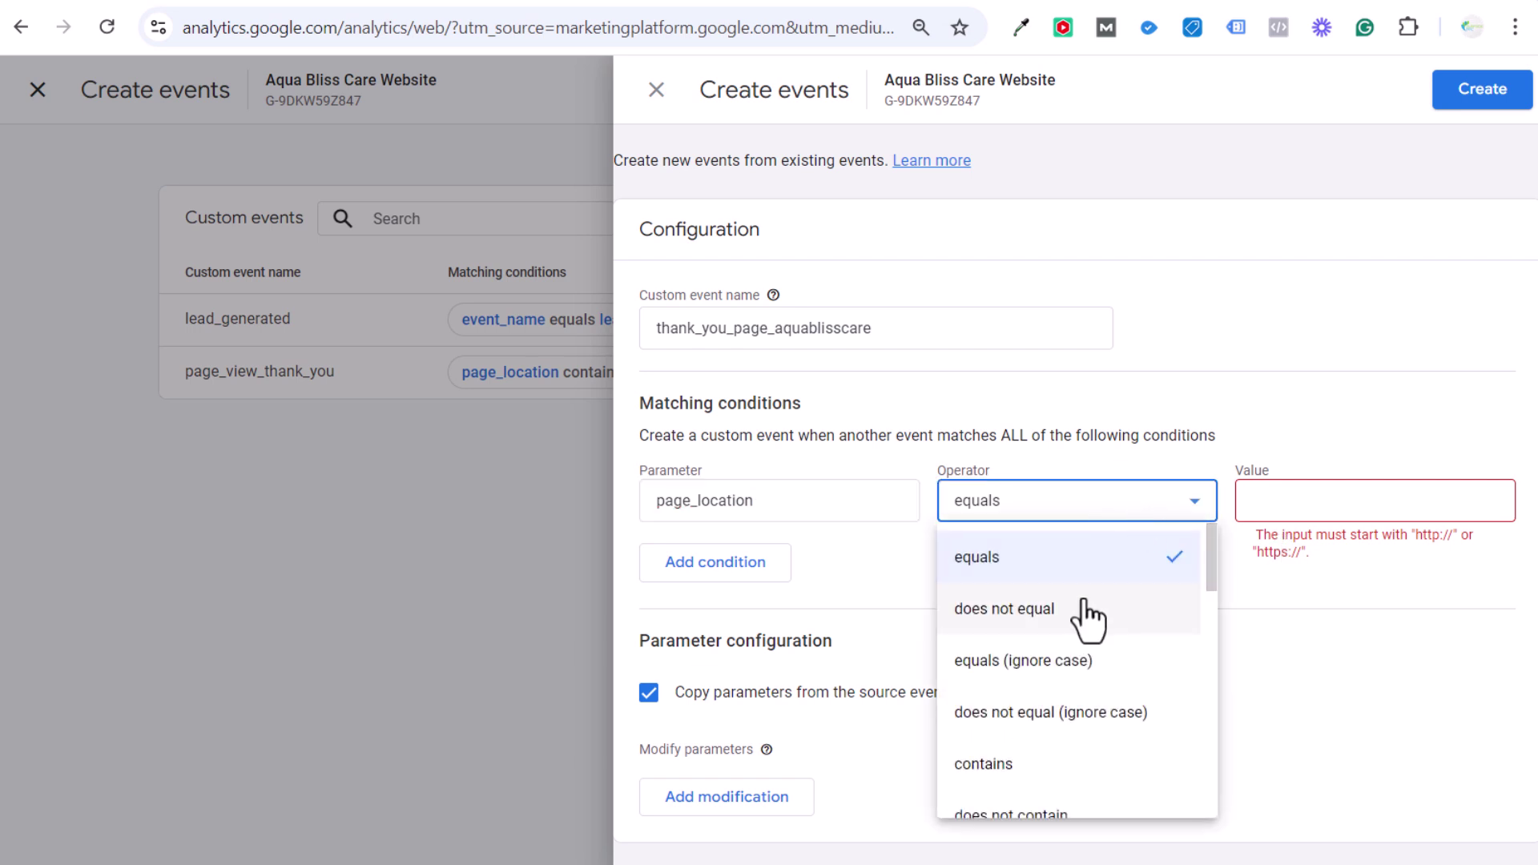
left_click(1024, 760)
left_click(1290, 512)
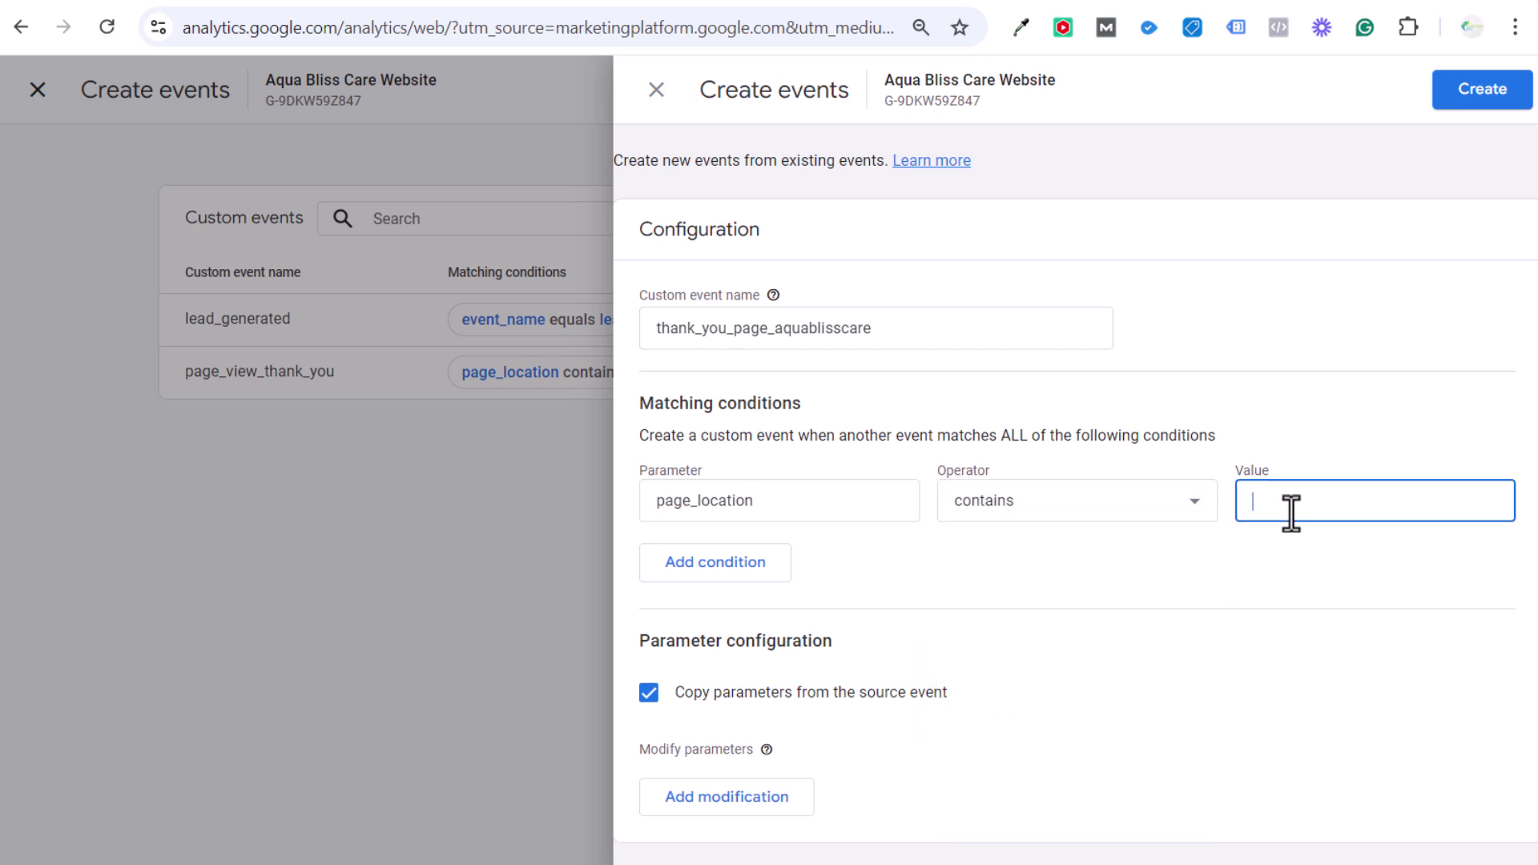
type("thank-you")
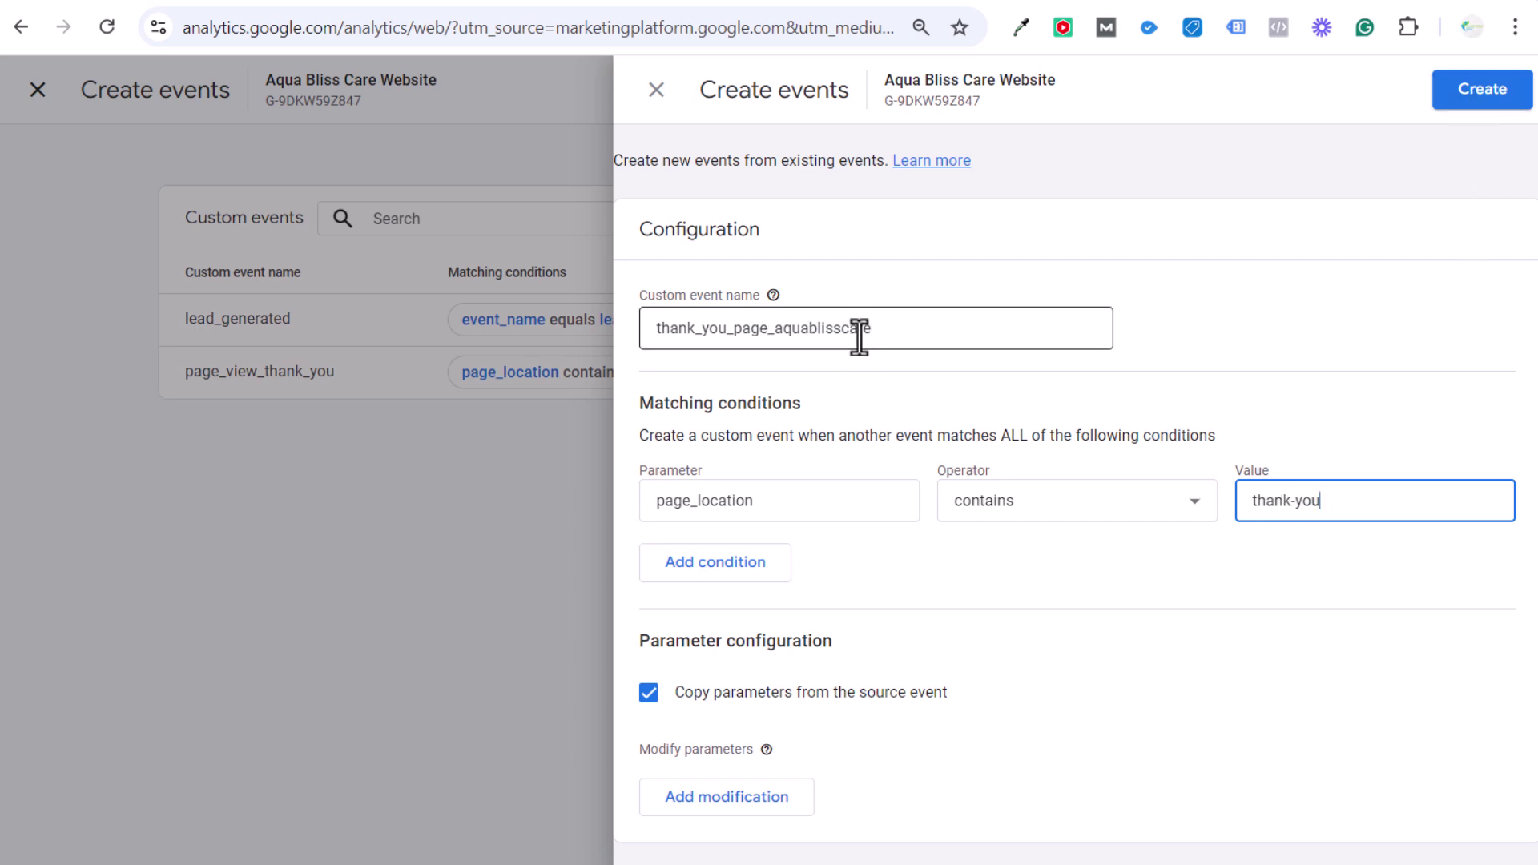
left_click(1491, 95)
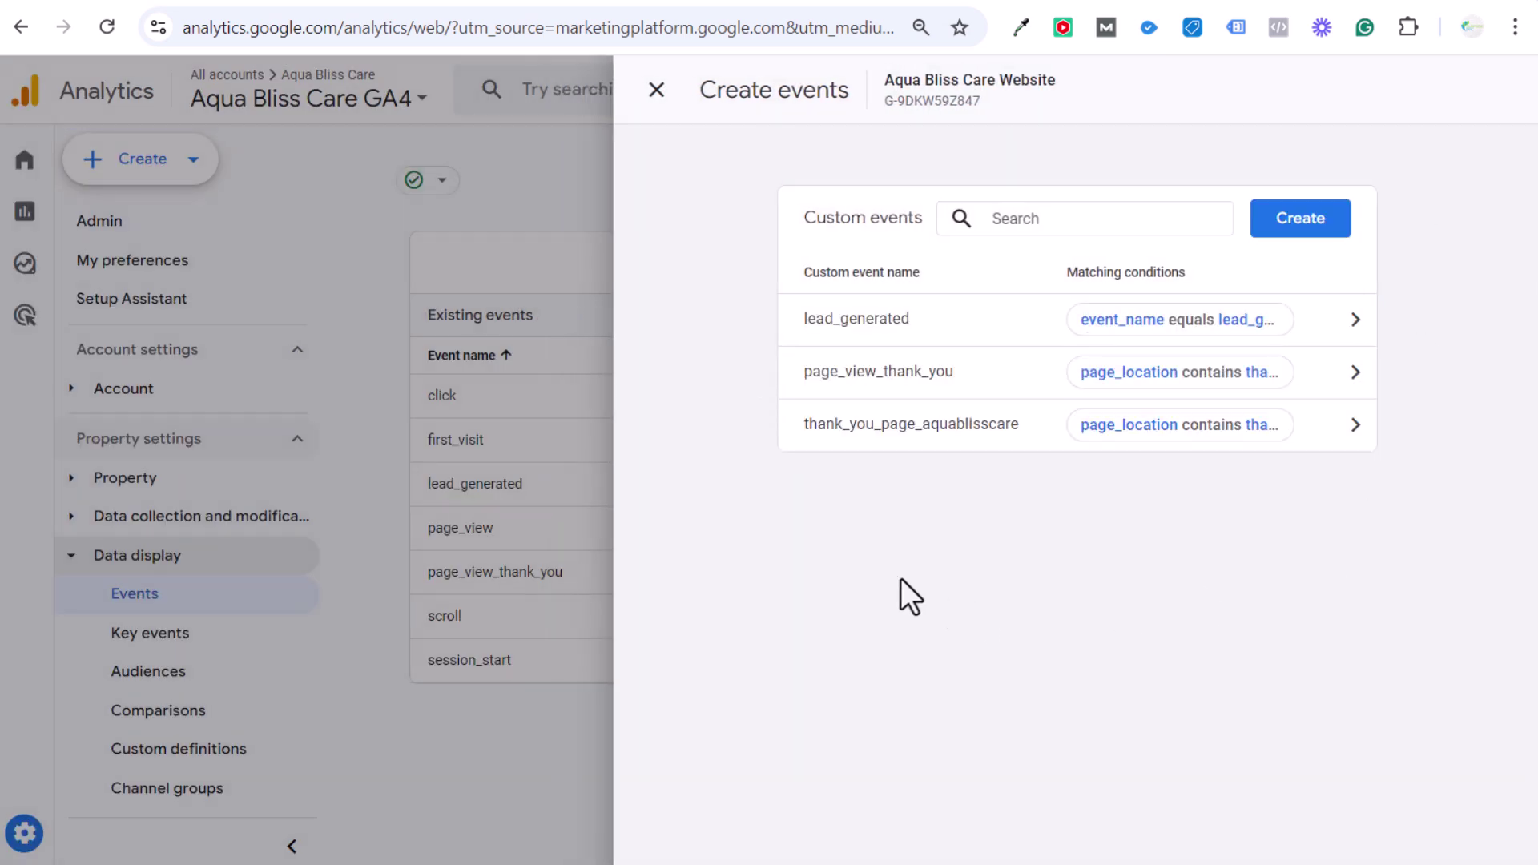
Open the thank_you_page_aquablisscare custom event, copy its name, save it and return to the existing events list.
left_click(1023, 437)
left_click_drag(937, 328, 594, 330)
key("ctrl+c")
left_click(1431, 94)
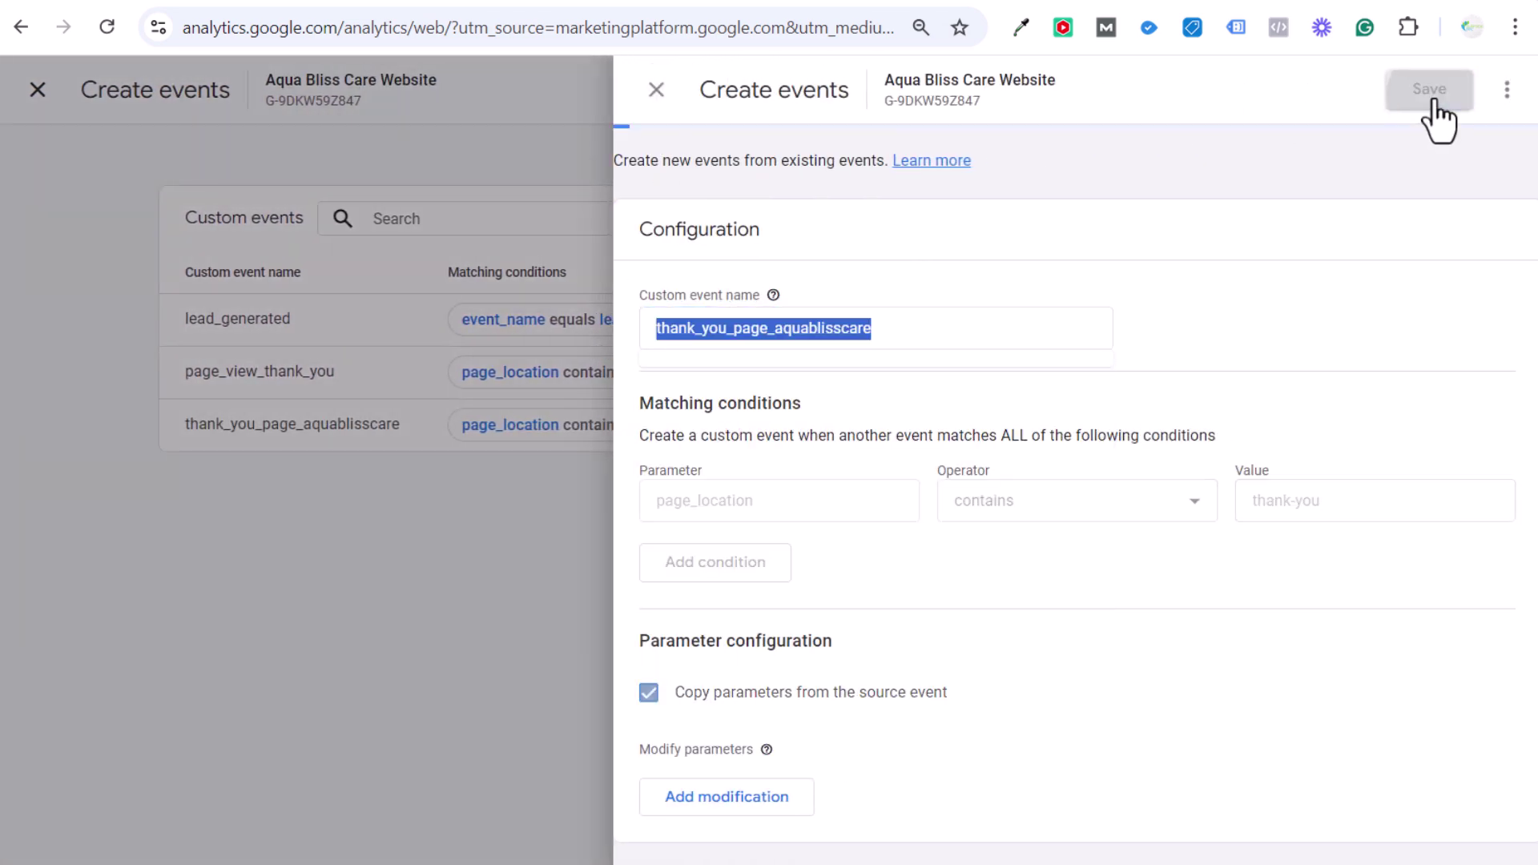
left_click(655, 96)
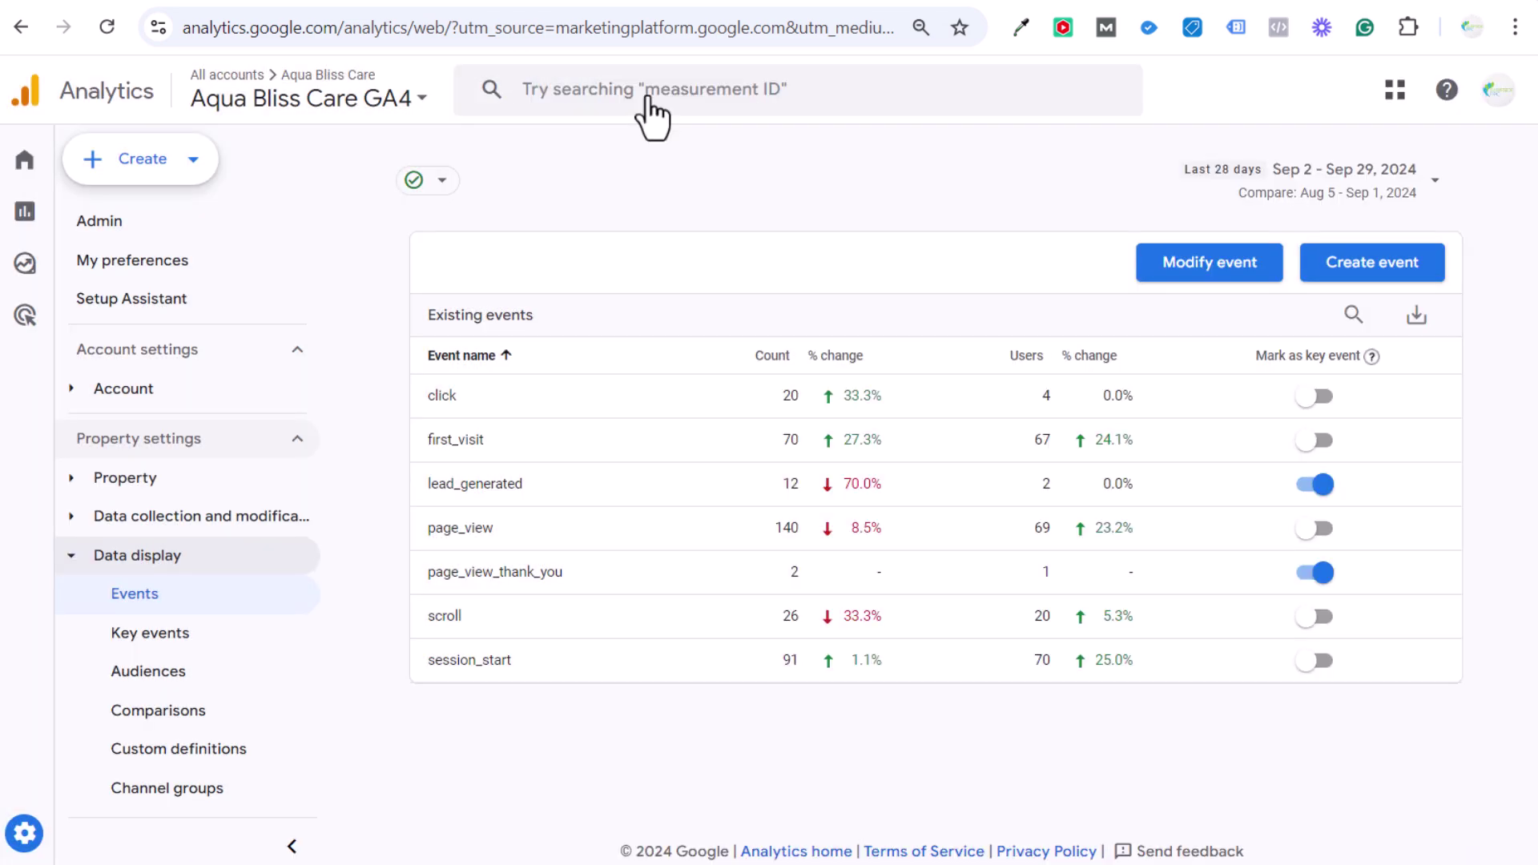
Reload the events page and add thank_you_page_aquablisscare as a new key event using the copied name.
left_click(107, 27)
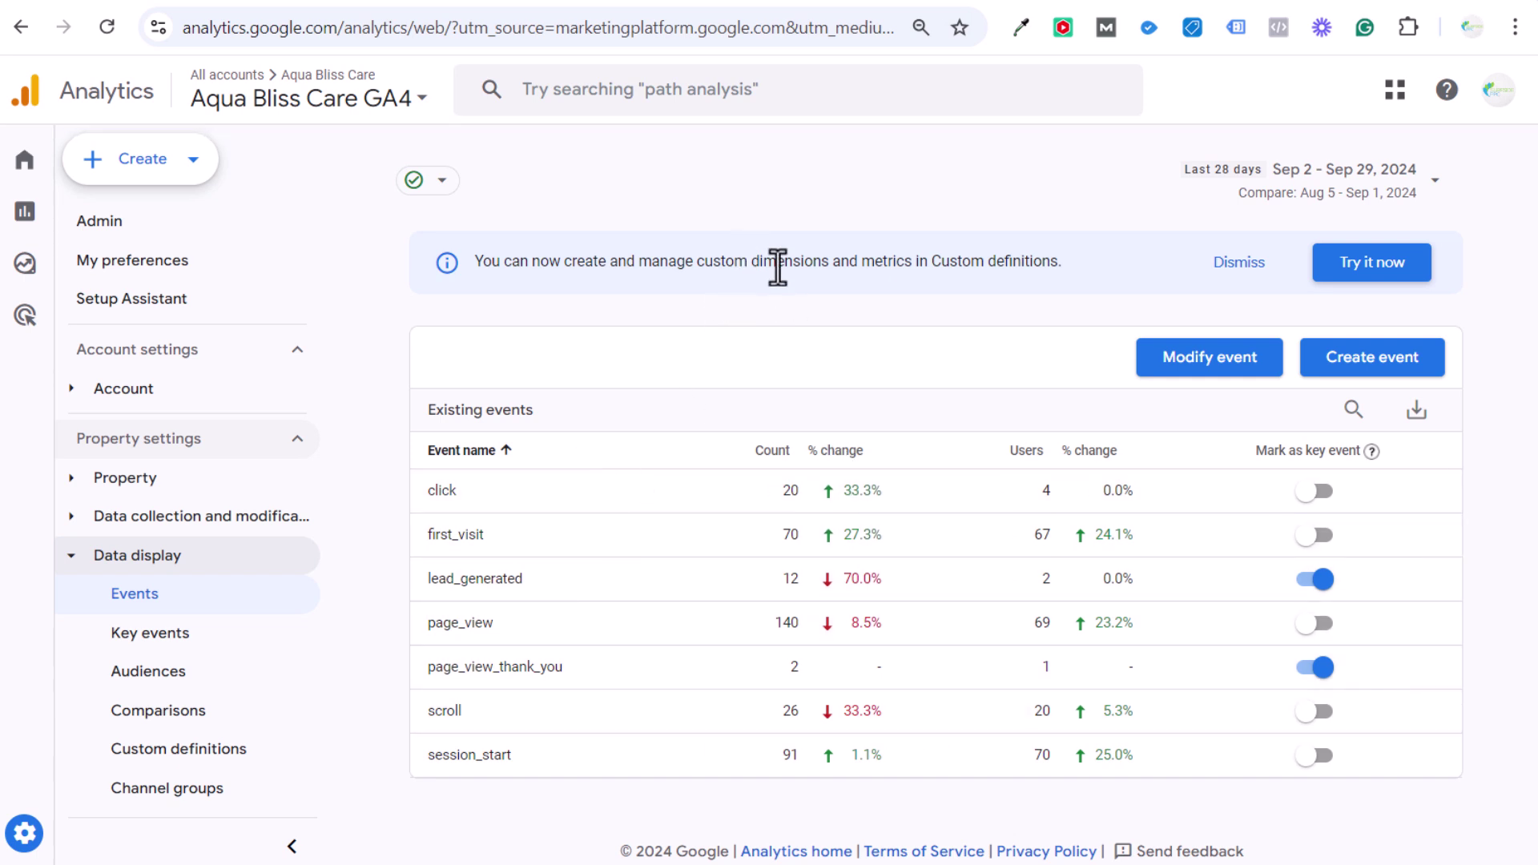
left_click(172, 637)
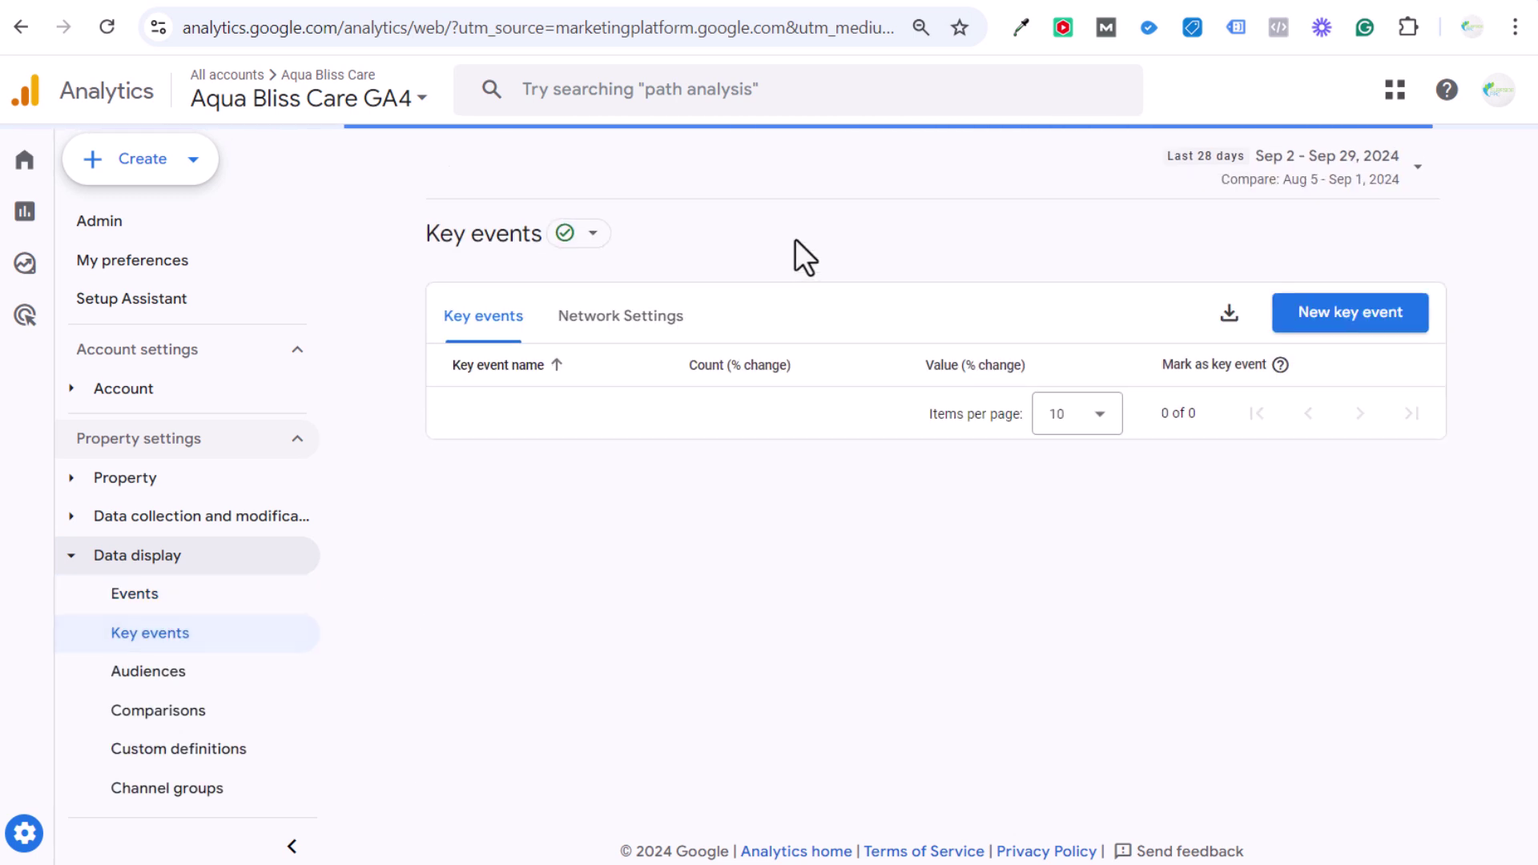
left_click(1317, 316)
left_click(1163, 213)
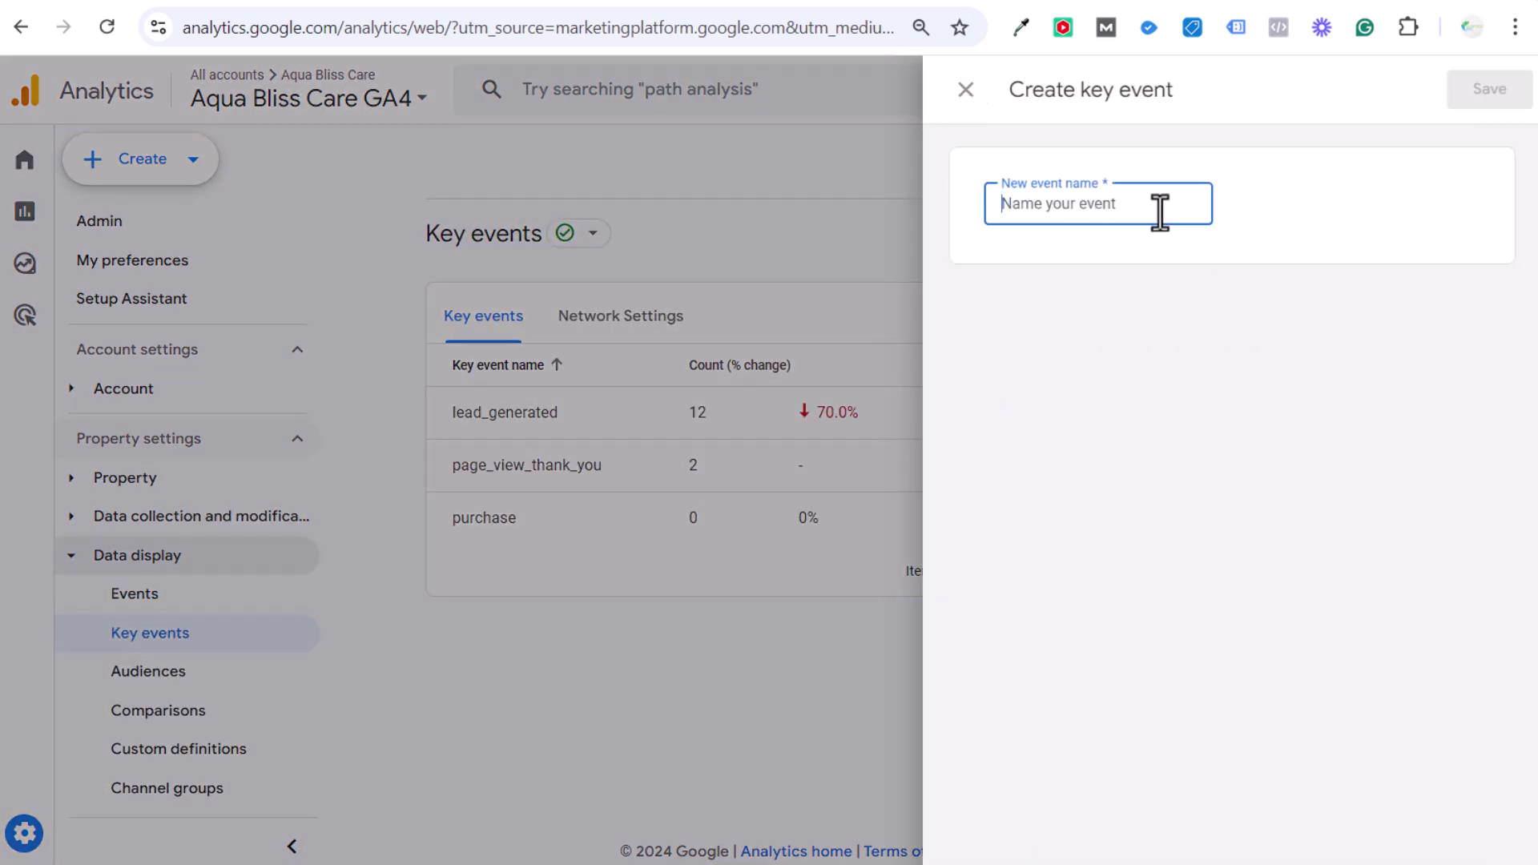
key("ctrl+v")
left_click(1516, 91)
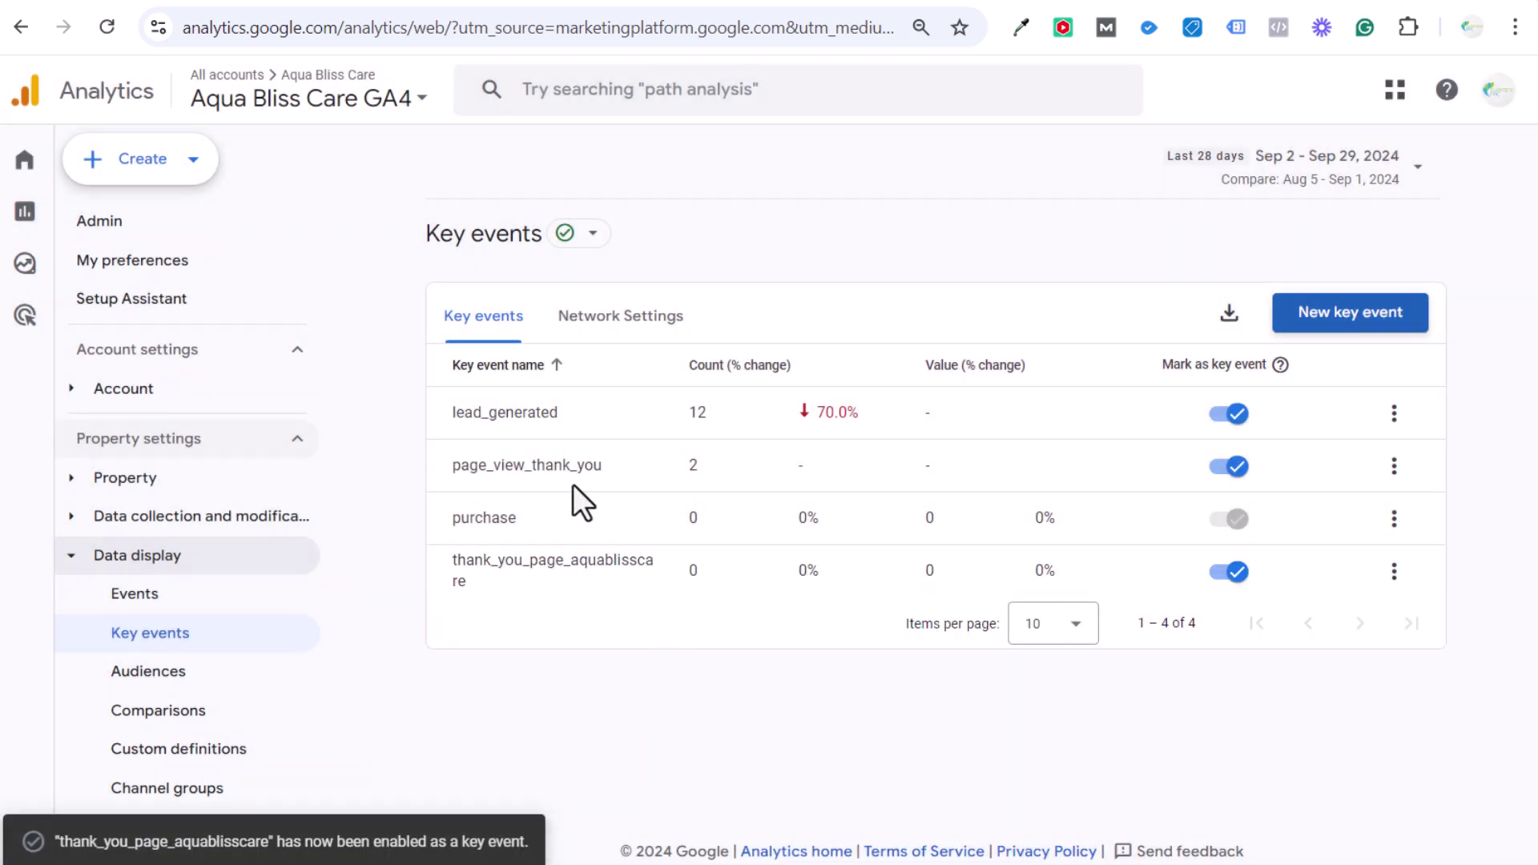
Check the existing events and the key events for the thank_you_page_aquablisscare event.
left_click(237, 599)
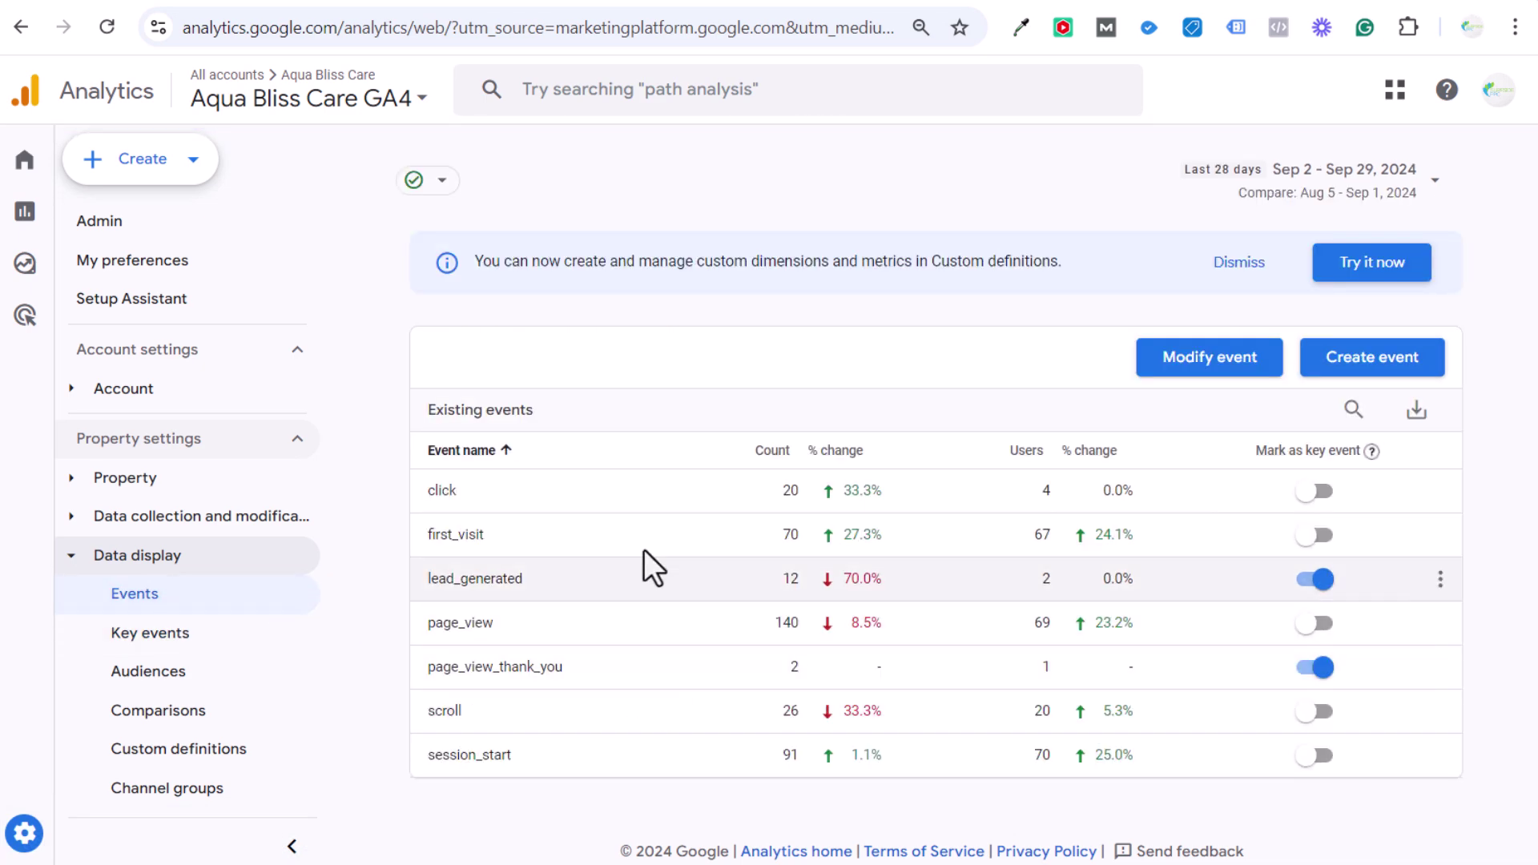
left_click(206, 634)
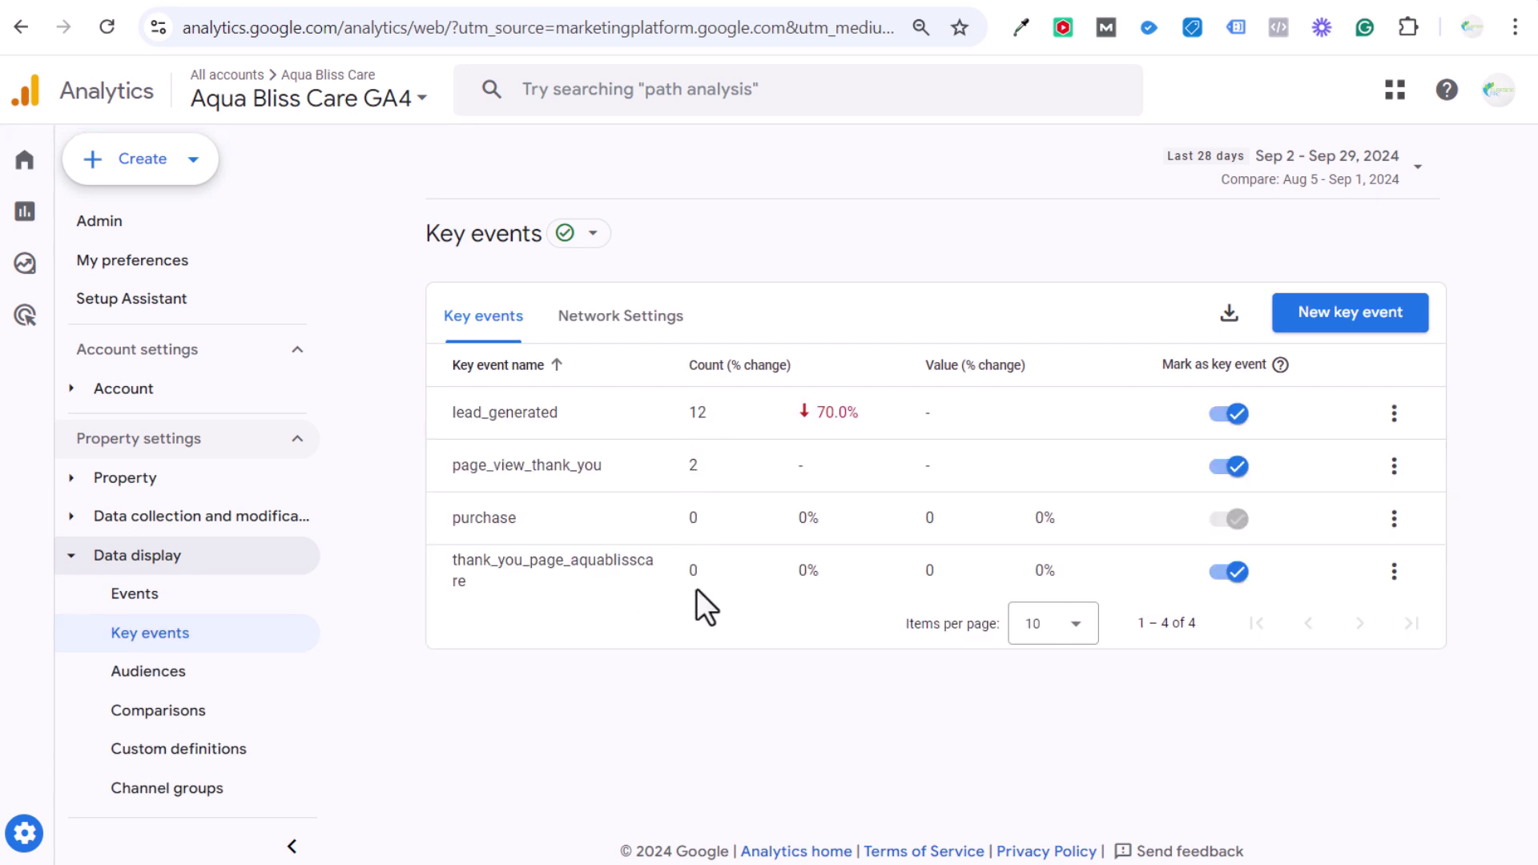
left_click_drag(465, 591, 436, 552)
left_click(502, 579)
left_click_drag(456, 566, 521, 573)
left_click(537, 601)
Revisit where custom events are created from the events list and return to the key events.
left_click(256, 600)
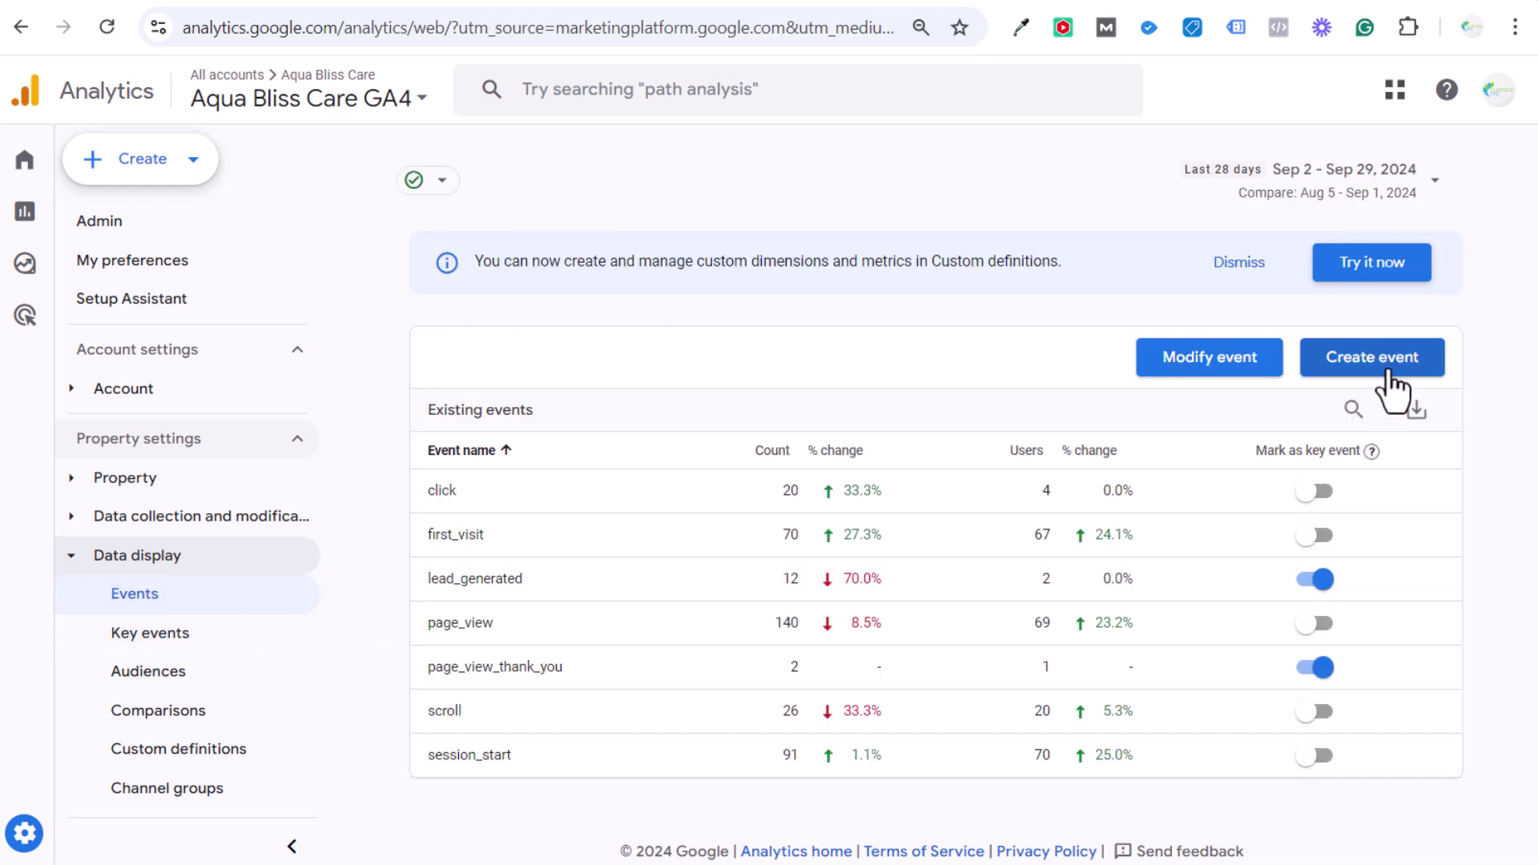
left_click(1390, 371)
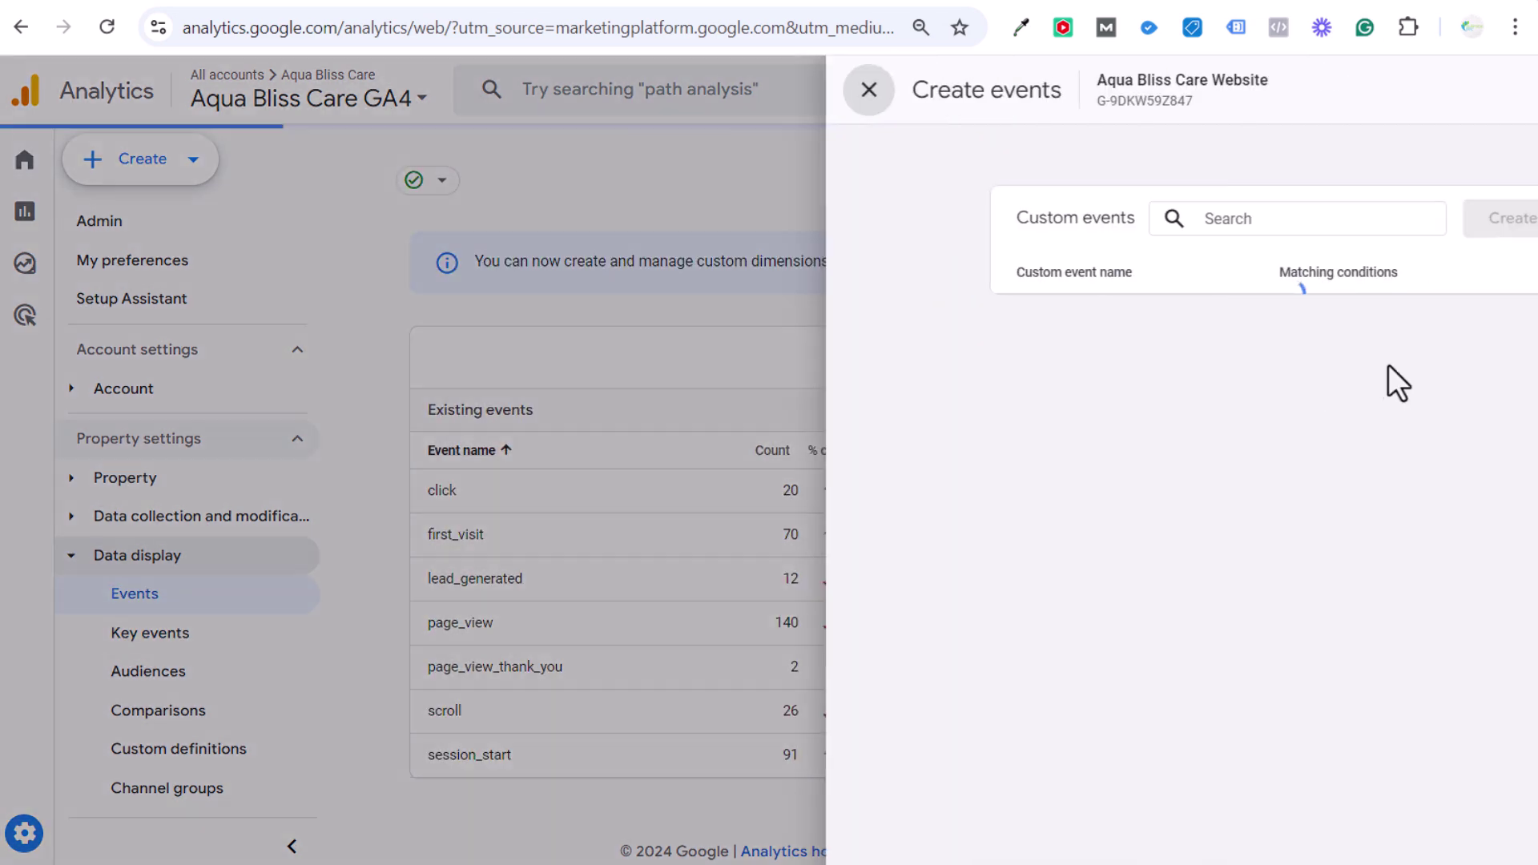
left_click(656, 90)
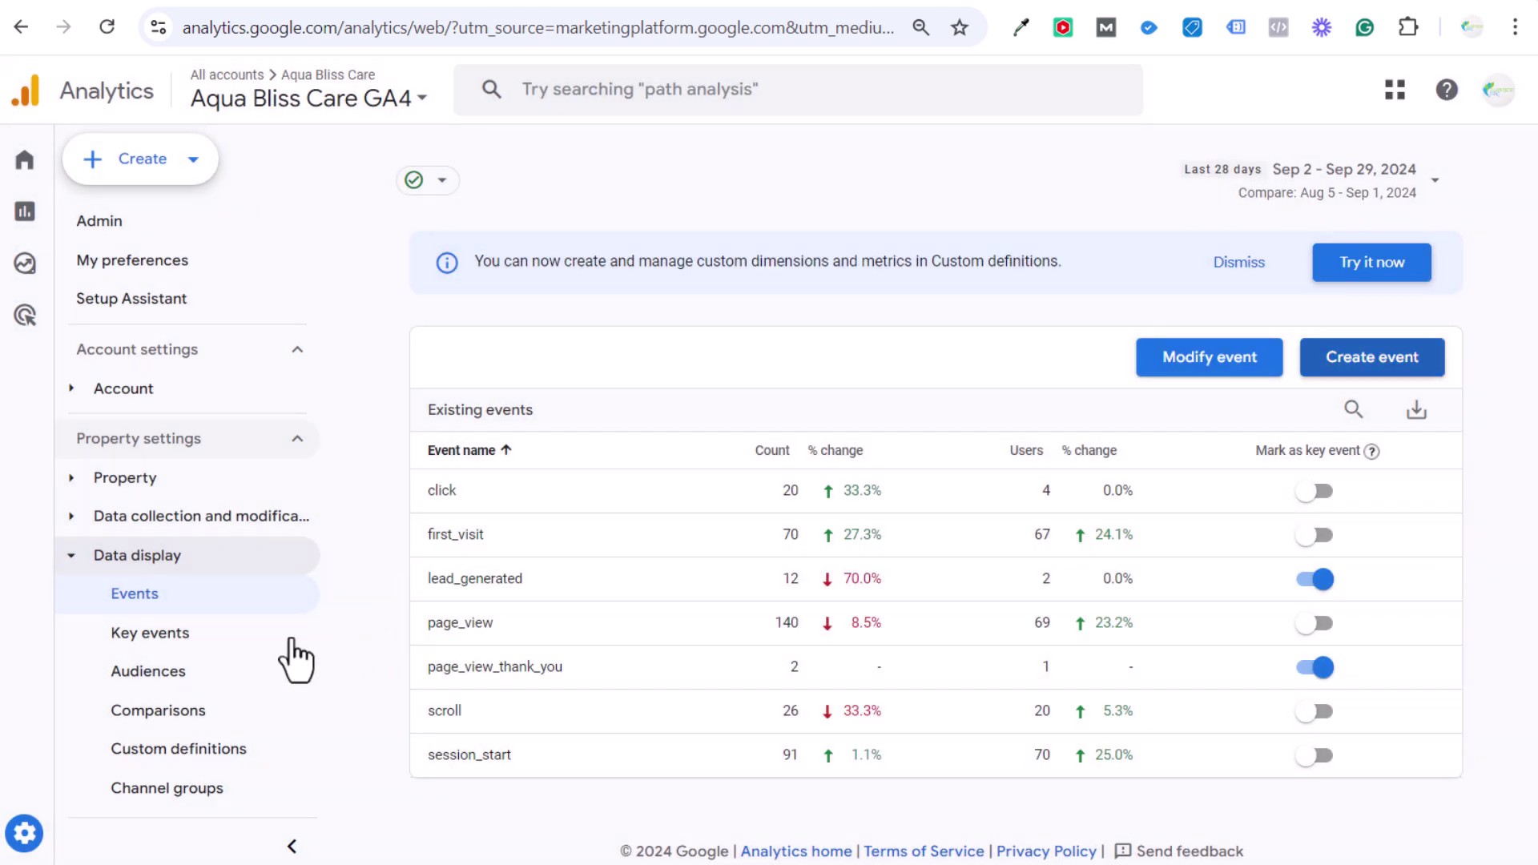
left_click(215, 636)
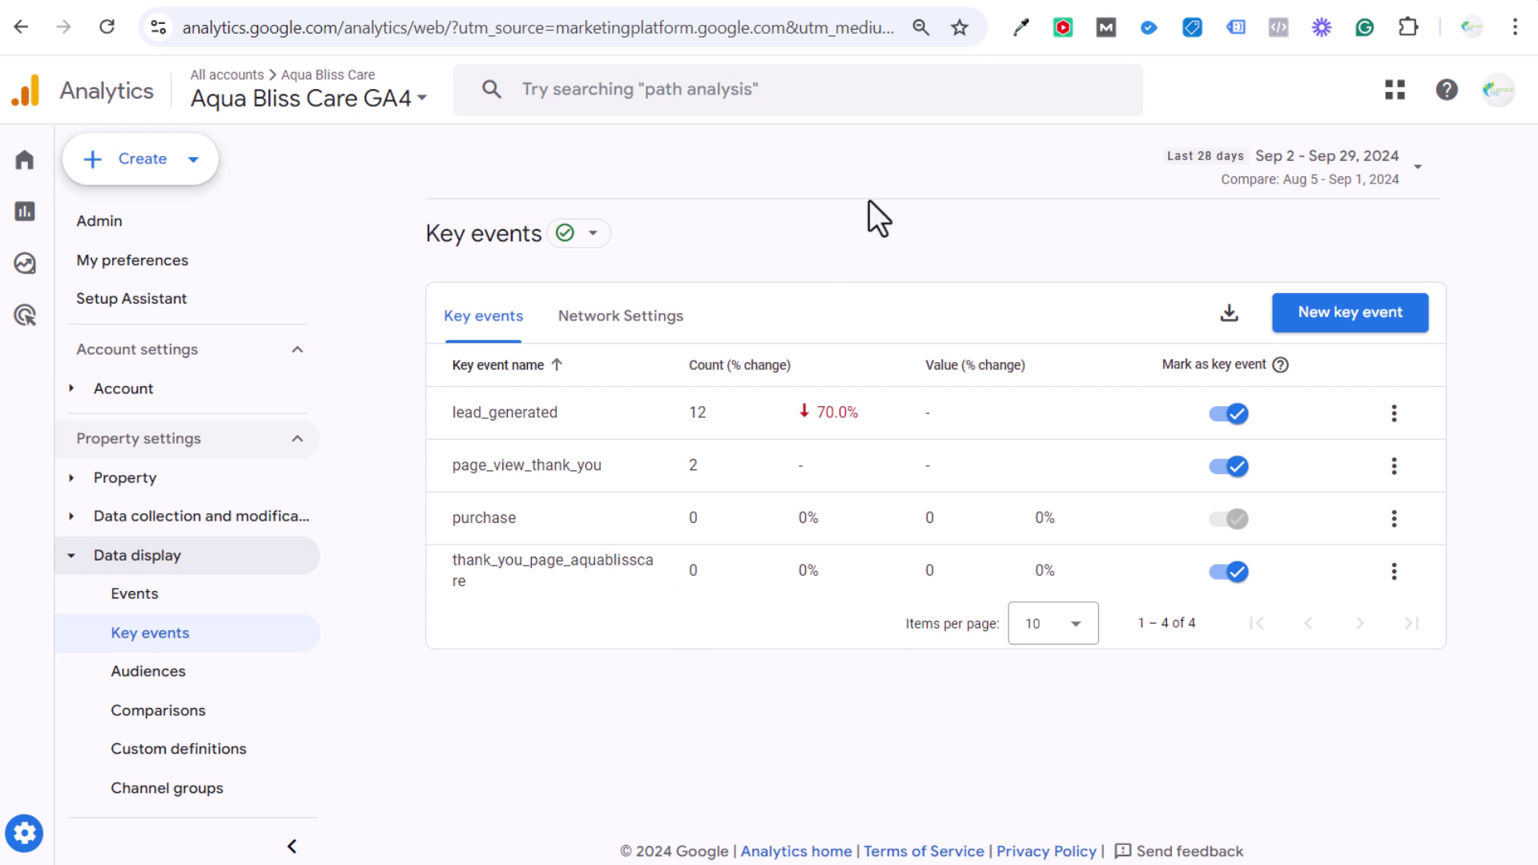
Switch to Google Tag Manager and look through the tags in the aquablisscare.com container.
left_click(1266, 8)
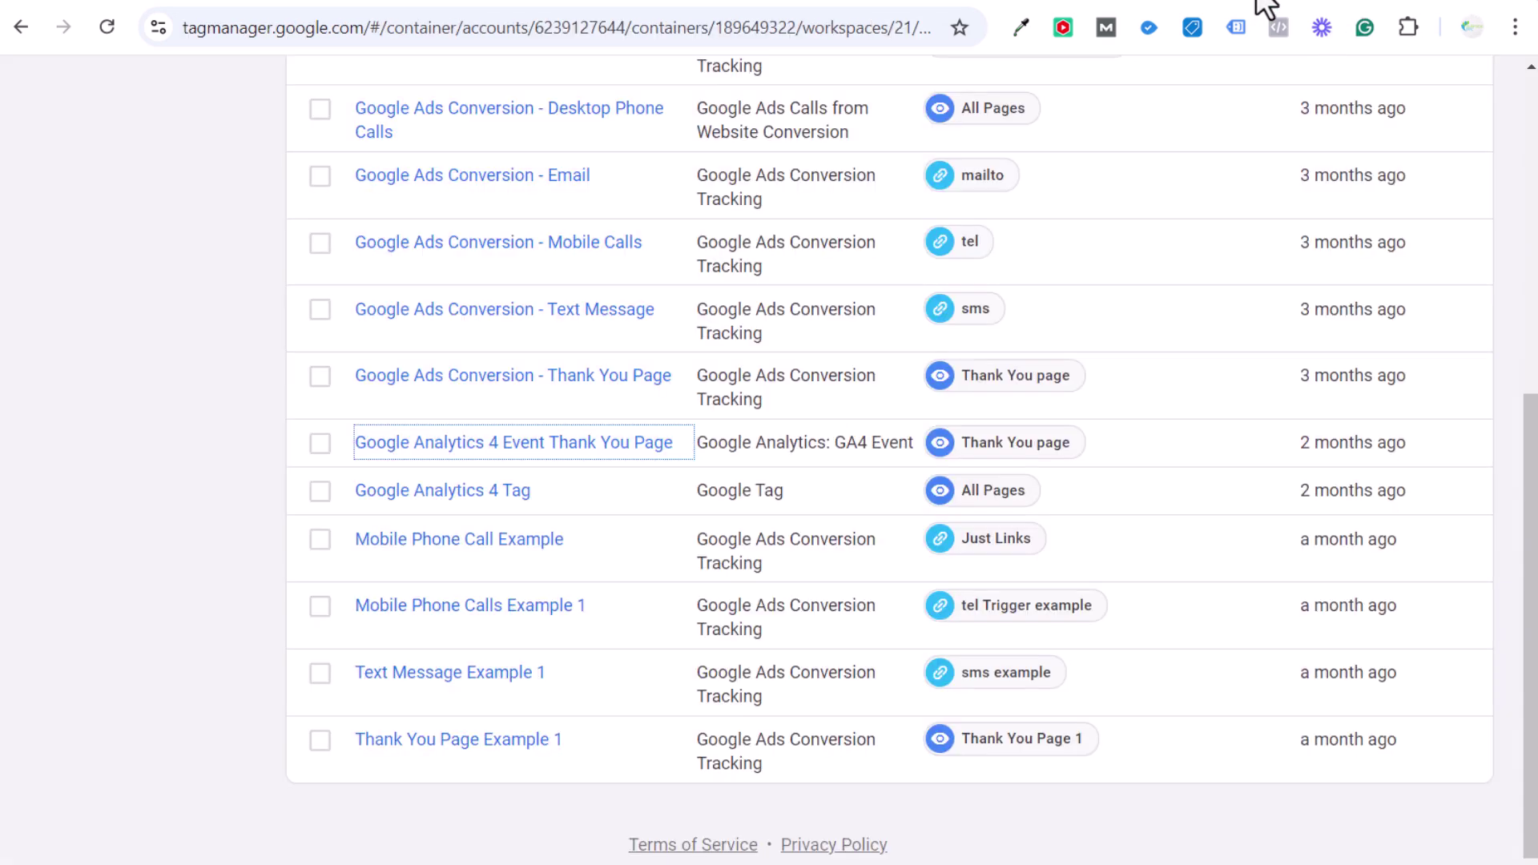
scroll(1158, 240, "up", 6)
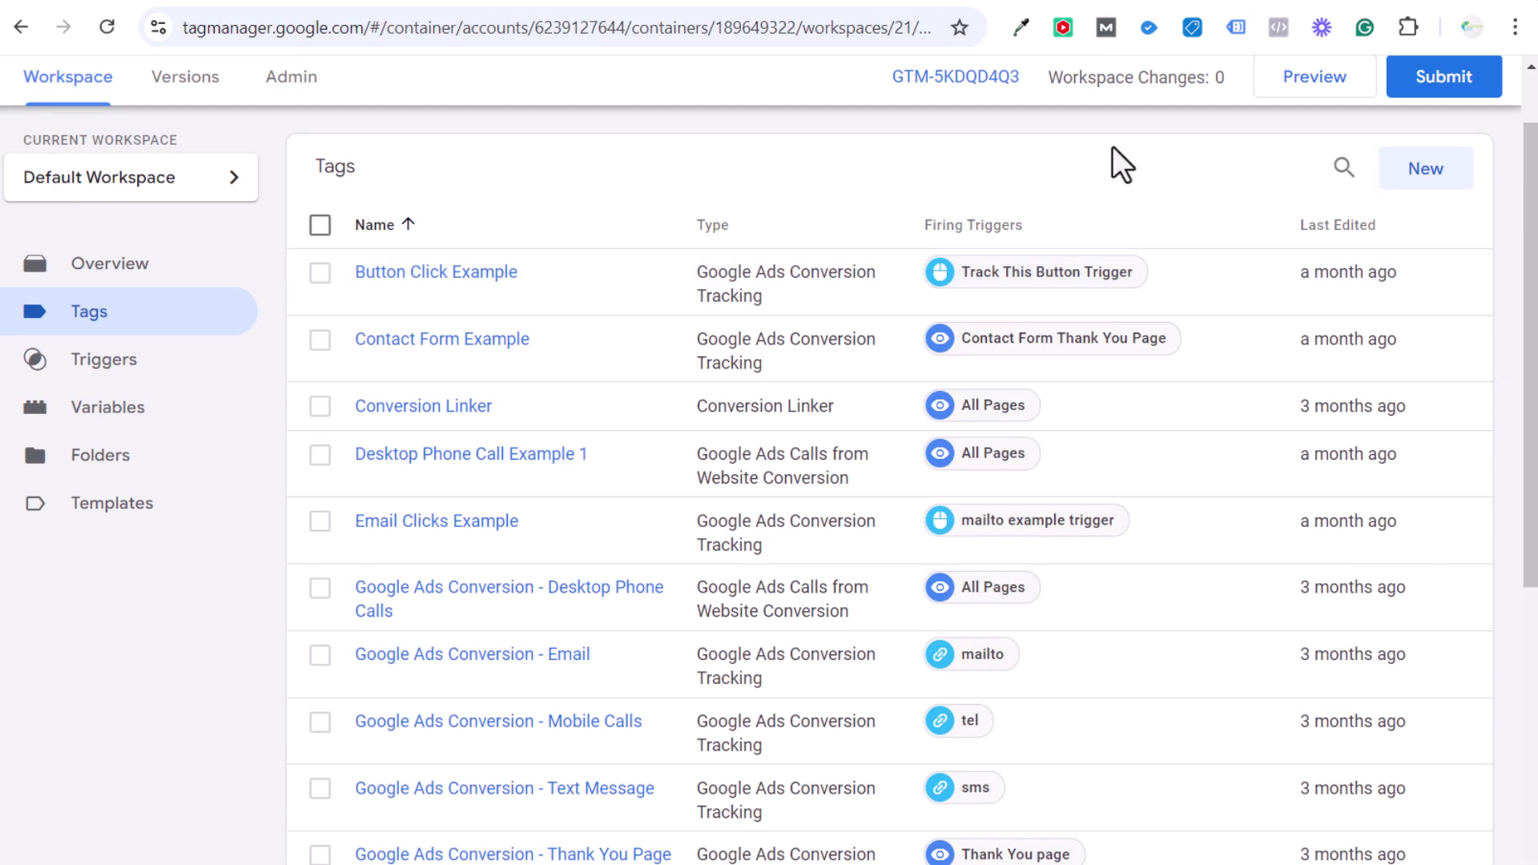
scroll(1222, 224, "down", 5)
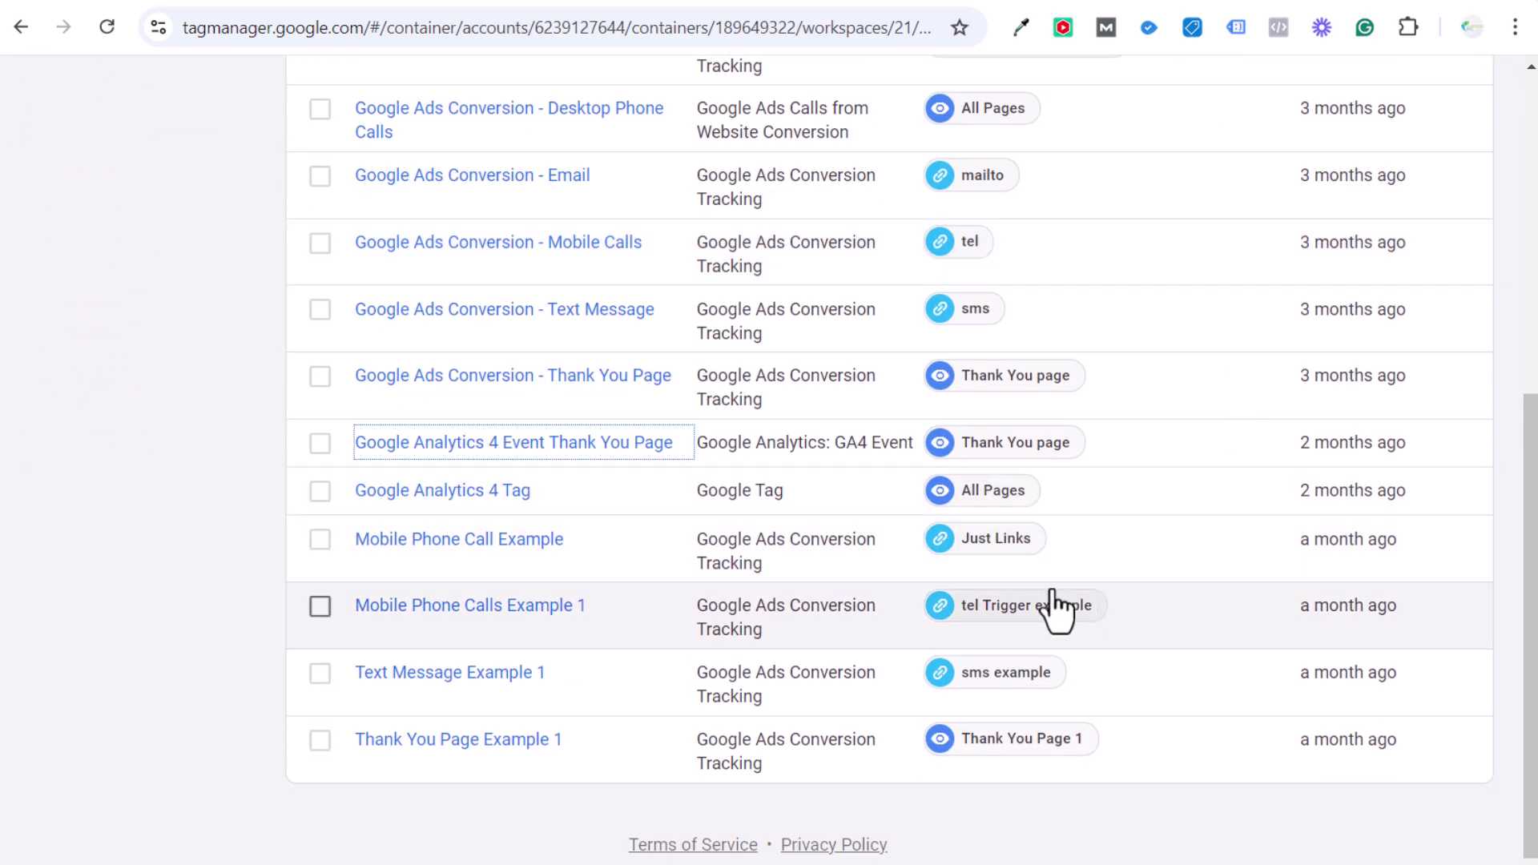
scroll(1297, 405, "up", 6)
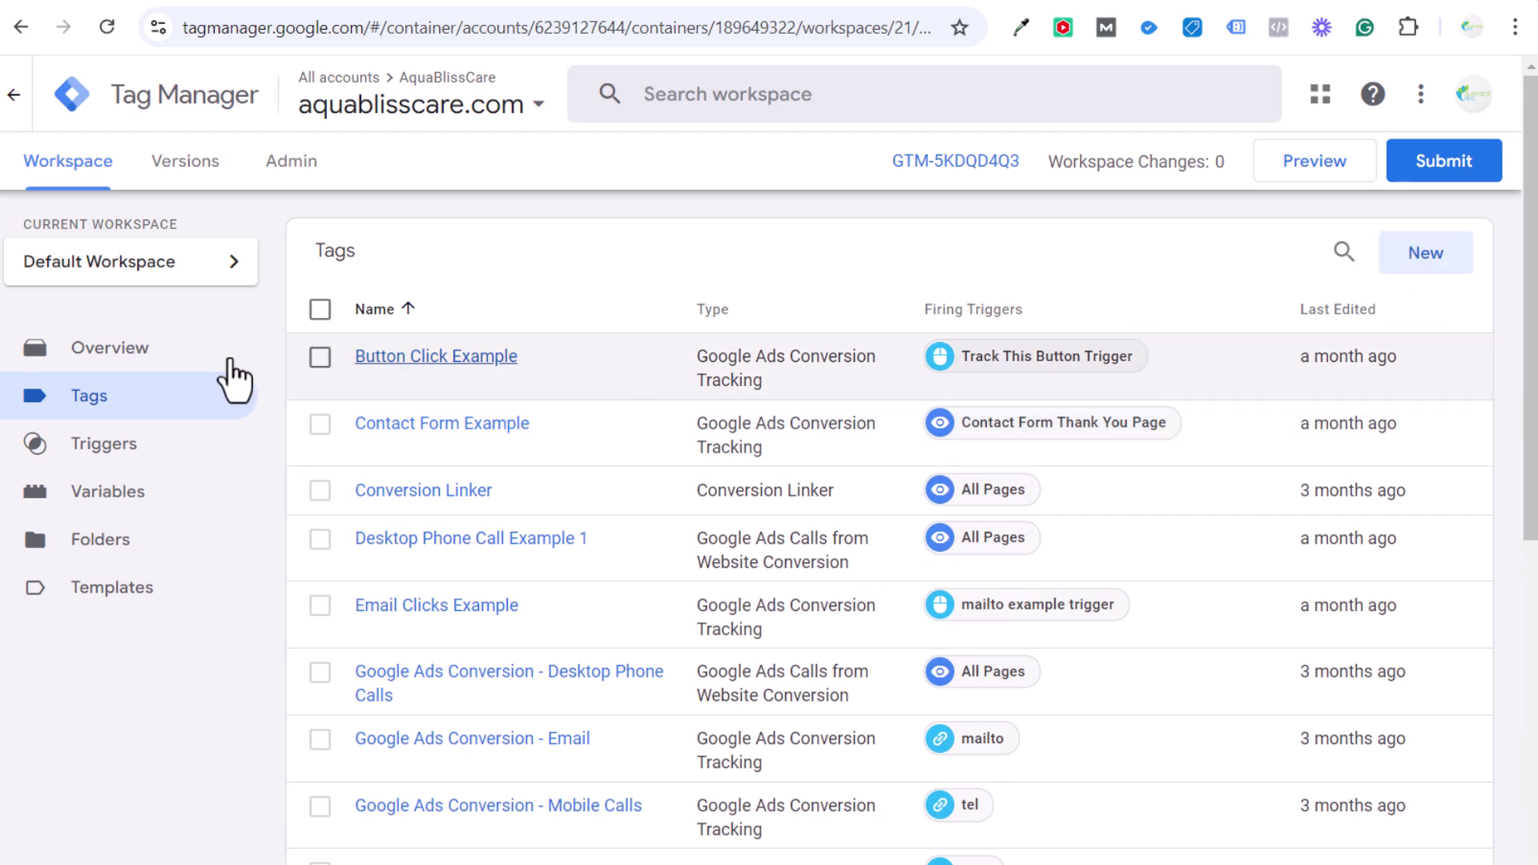
Review which built-in page and click variables are enabled in the container's variable configuration.
left_click(125, 496)
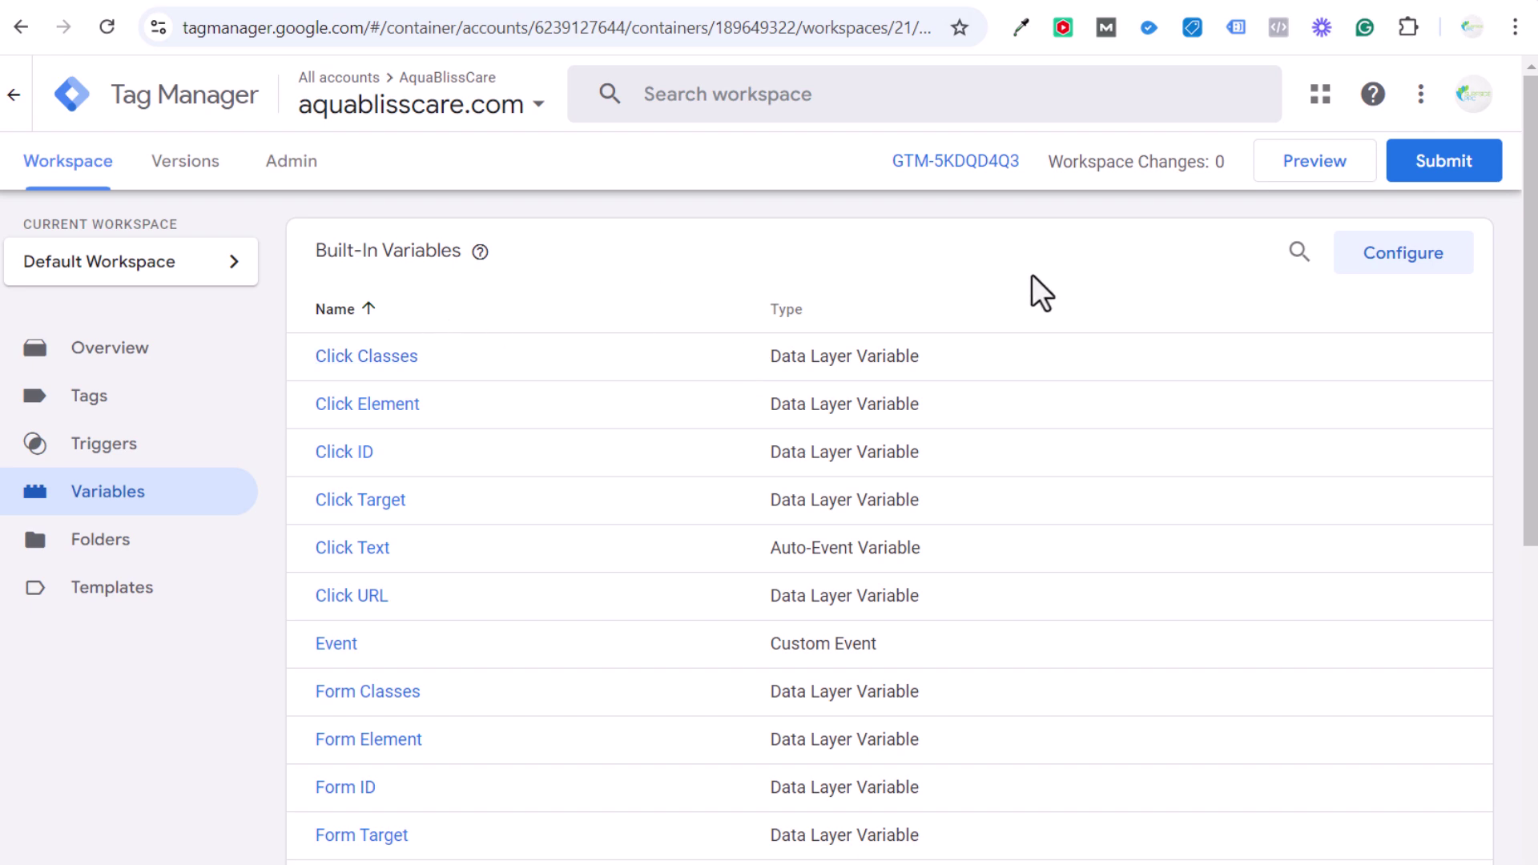
left_click(1391, 264)
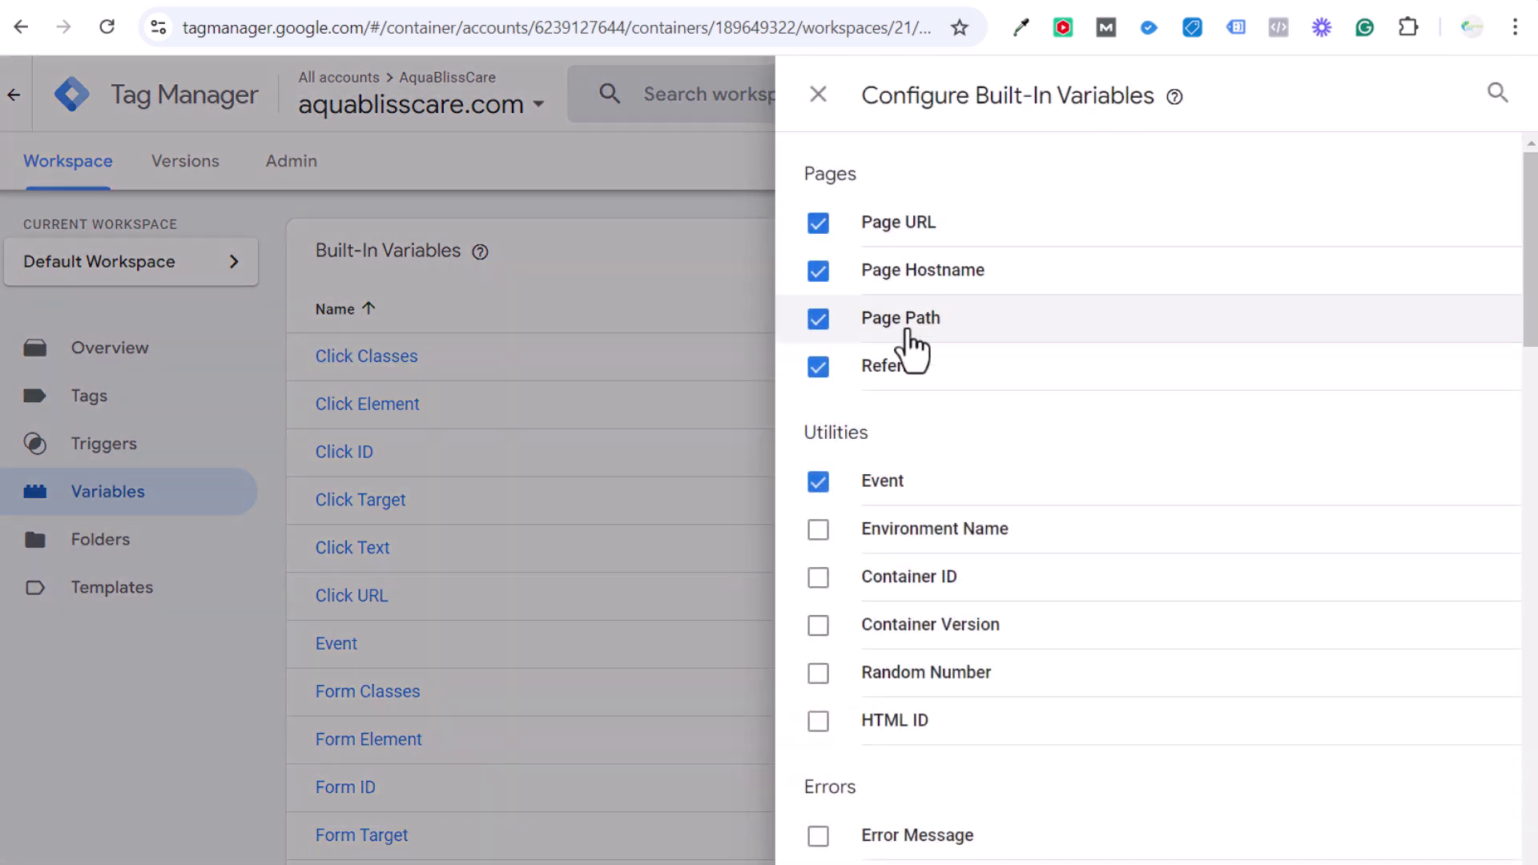
scroll(1183, 312, "down", 12)
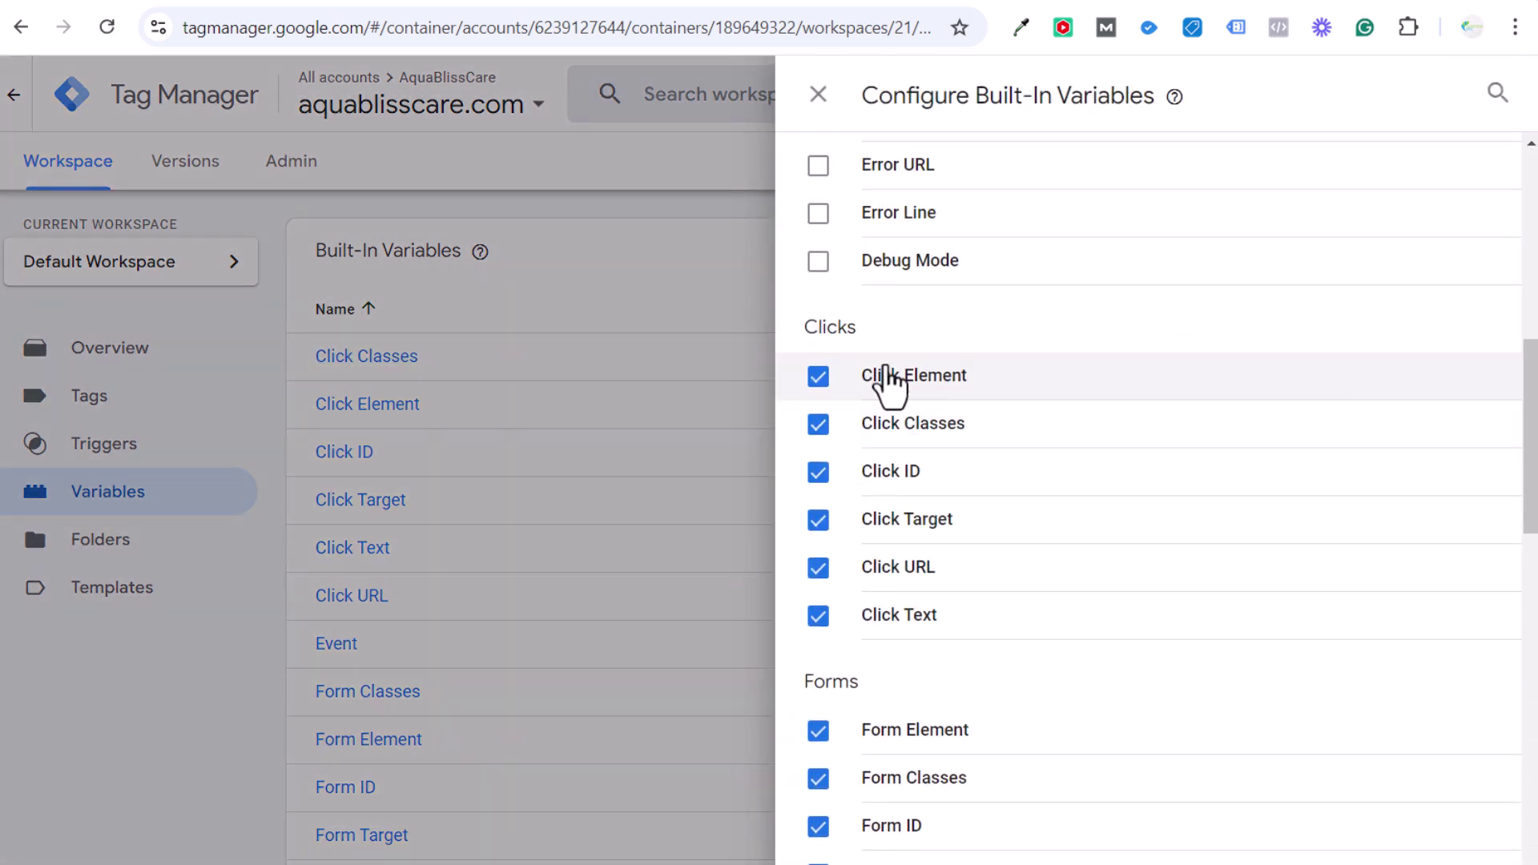
scroll(977, 526, "up", 10)
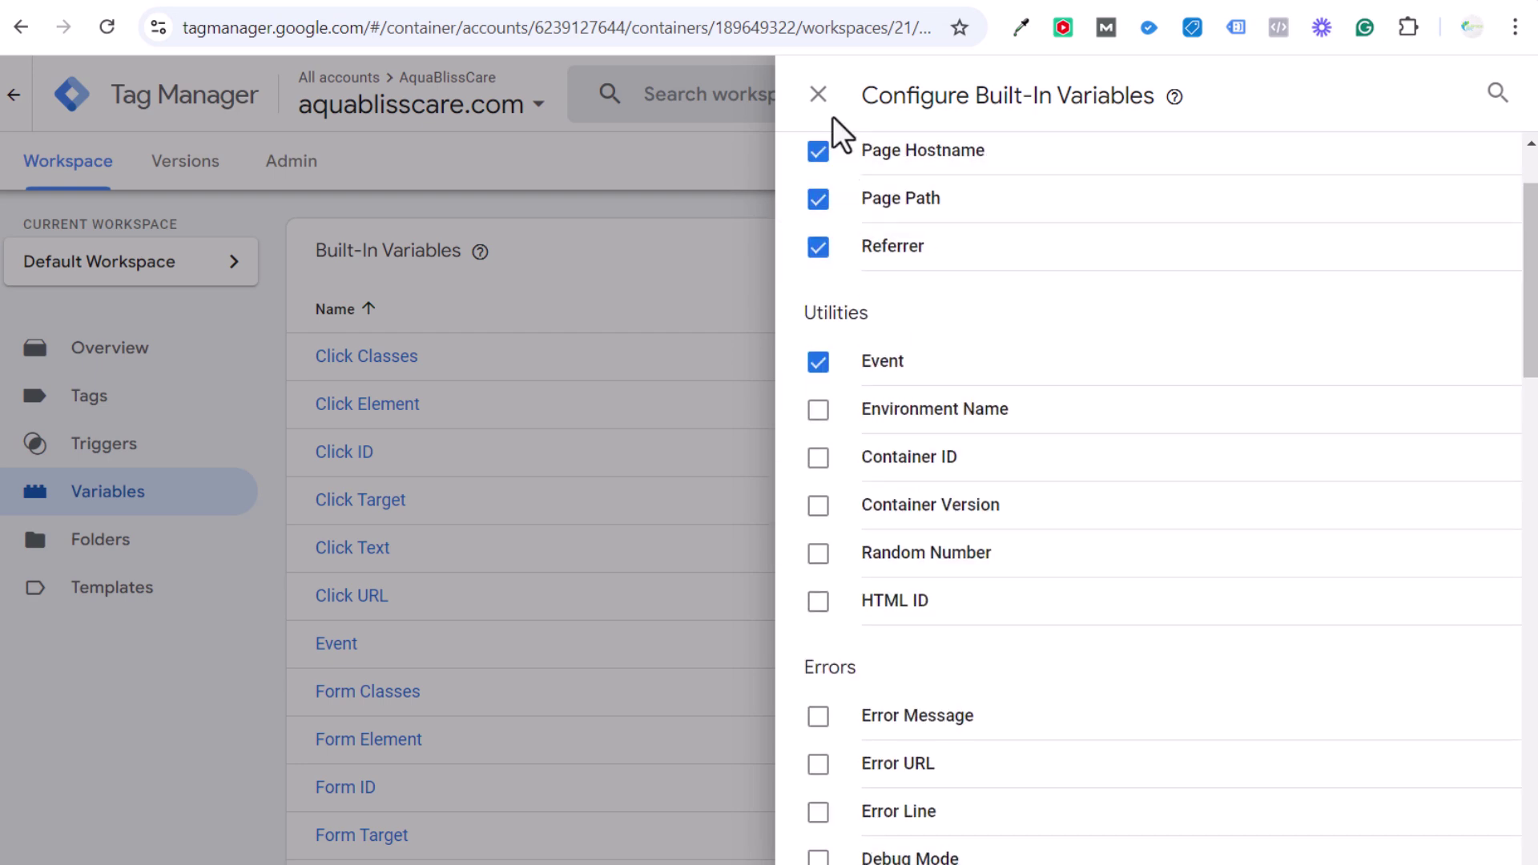
left_click(818, 95)
Create a new tag named Phone Call GA4 Event Tag.
left_click(165, 411)
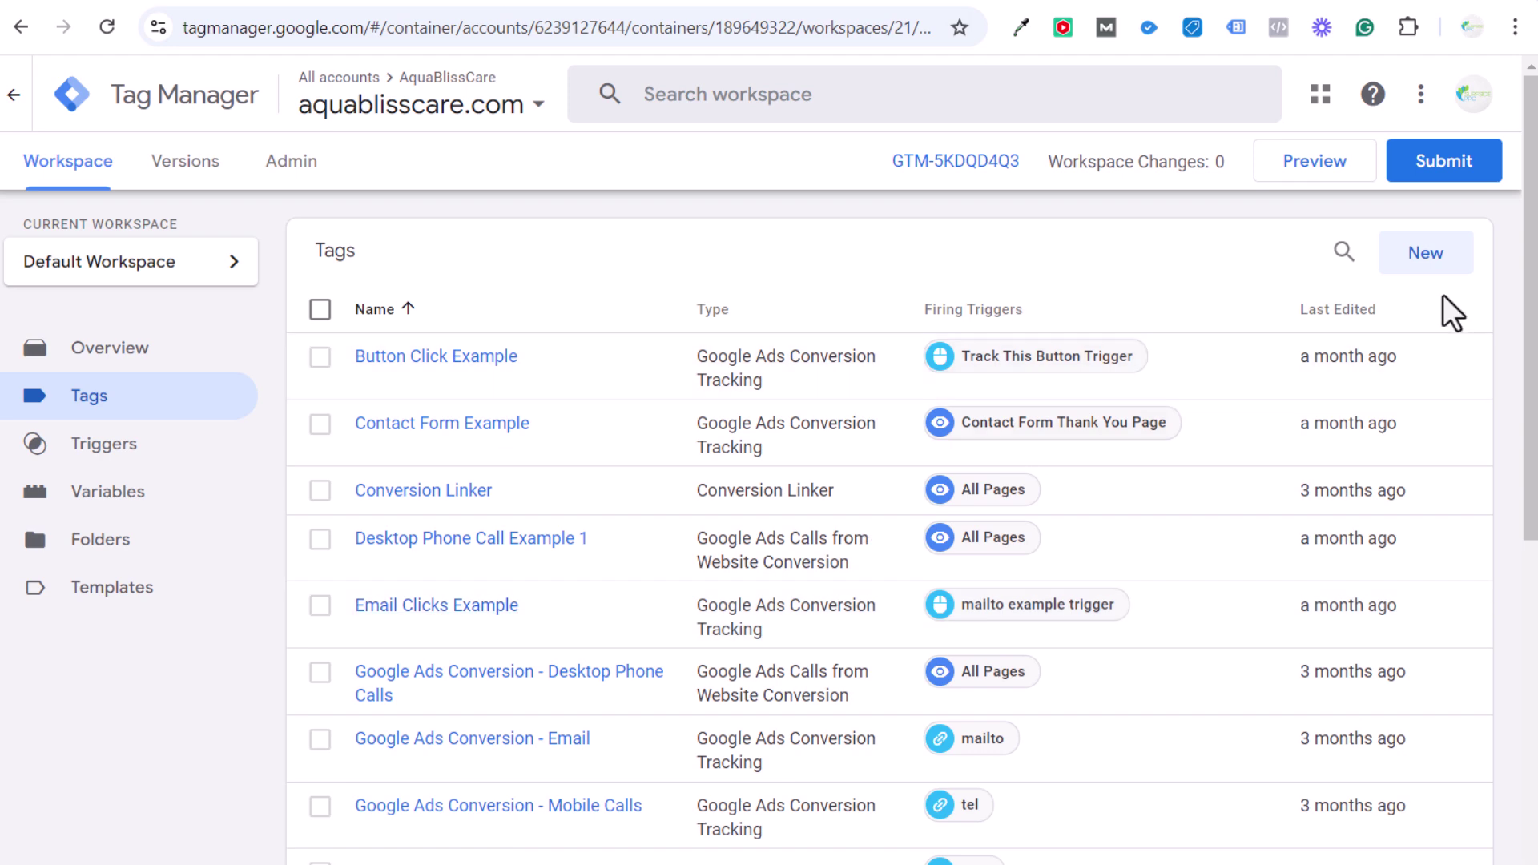
left_click(1432, 253)
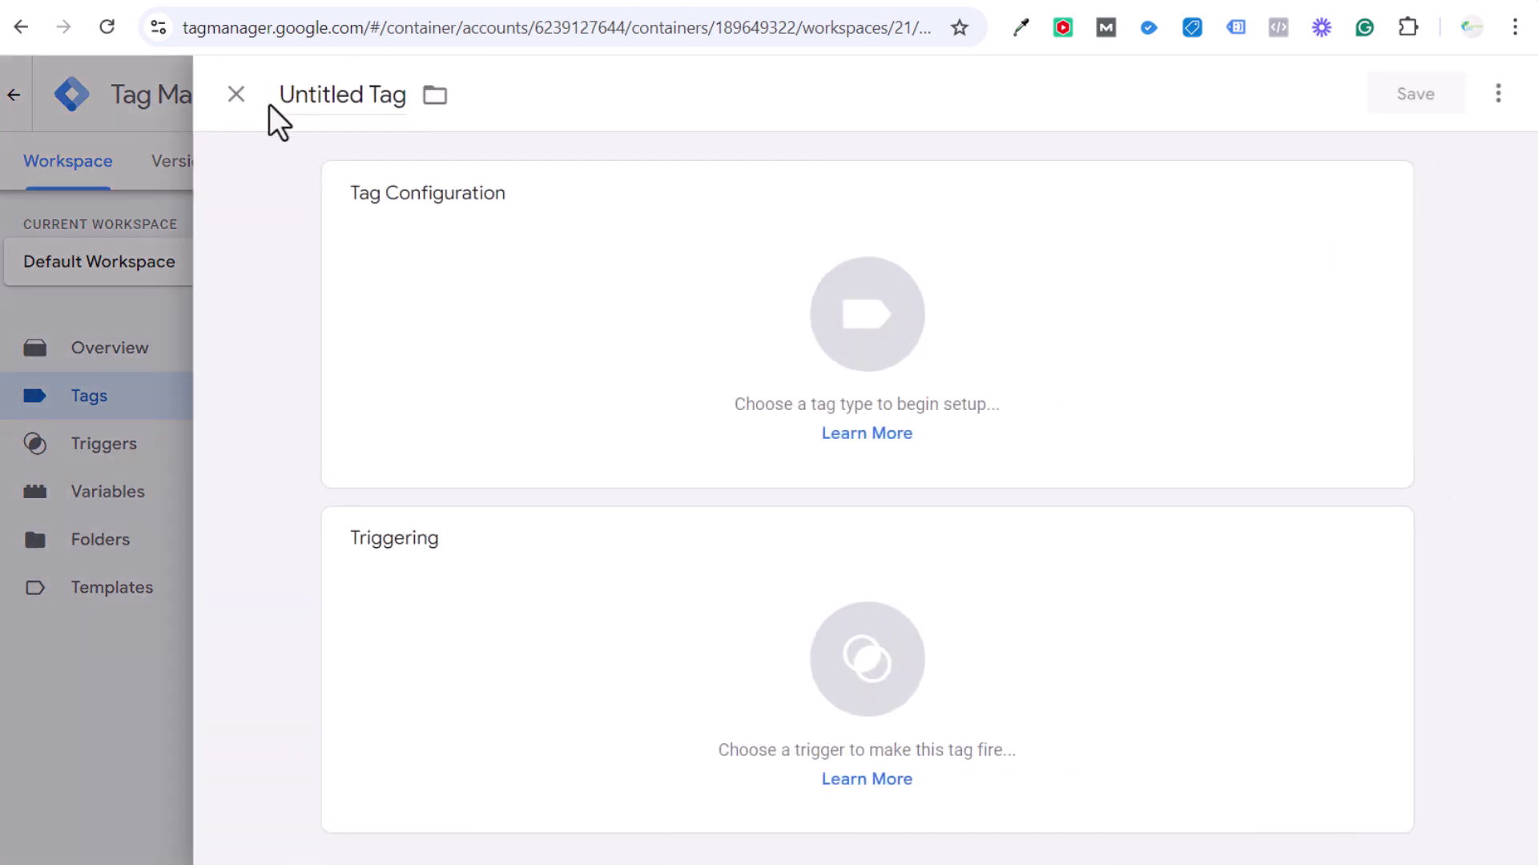
left_click(344, 94)
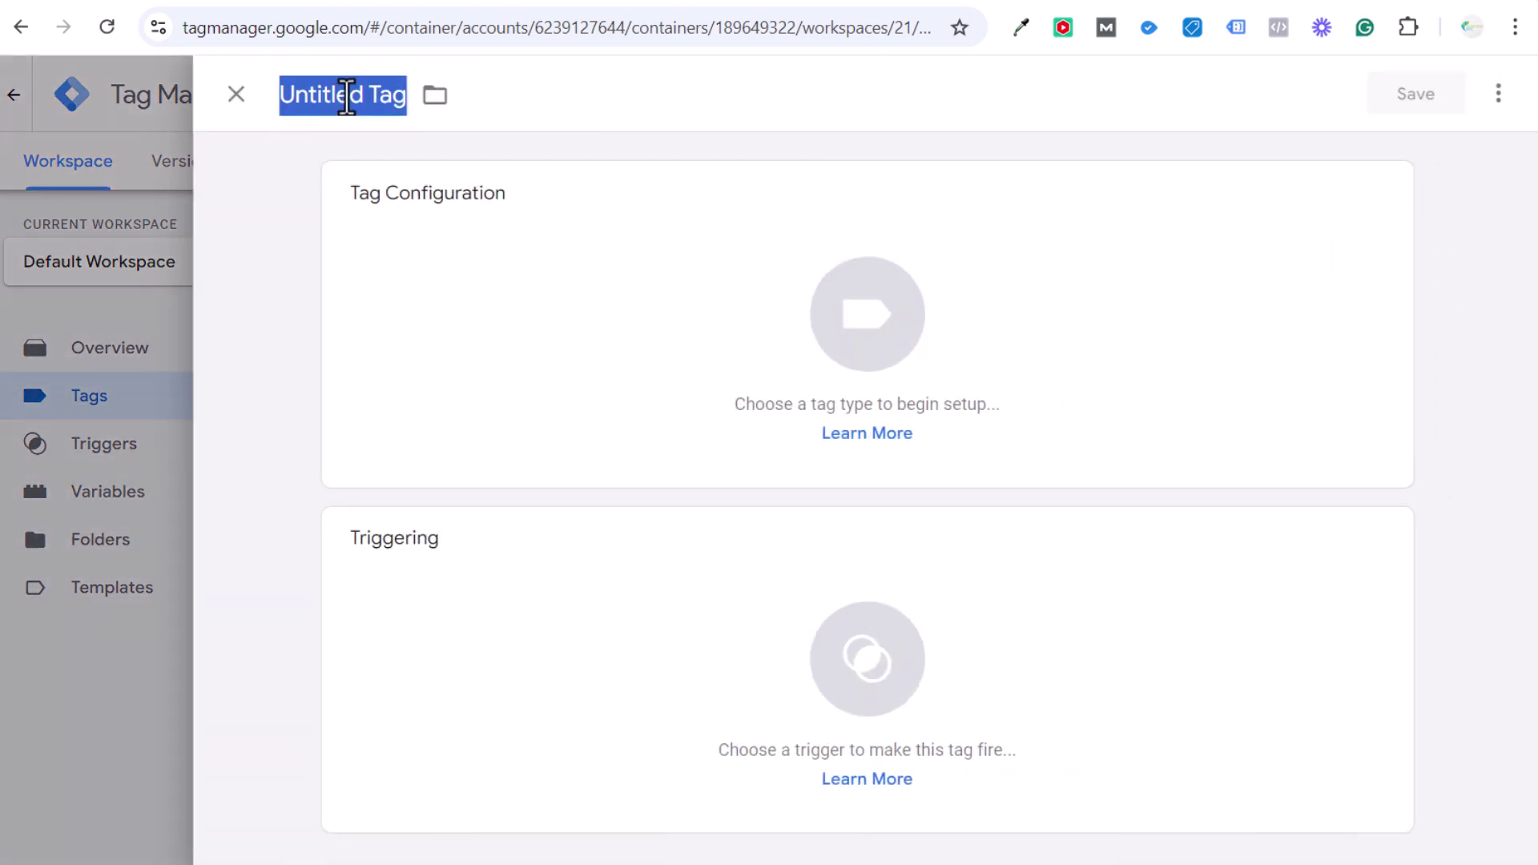
type("Phone Call GA")
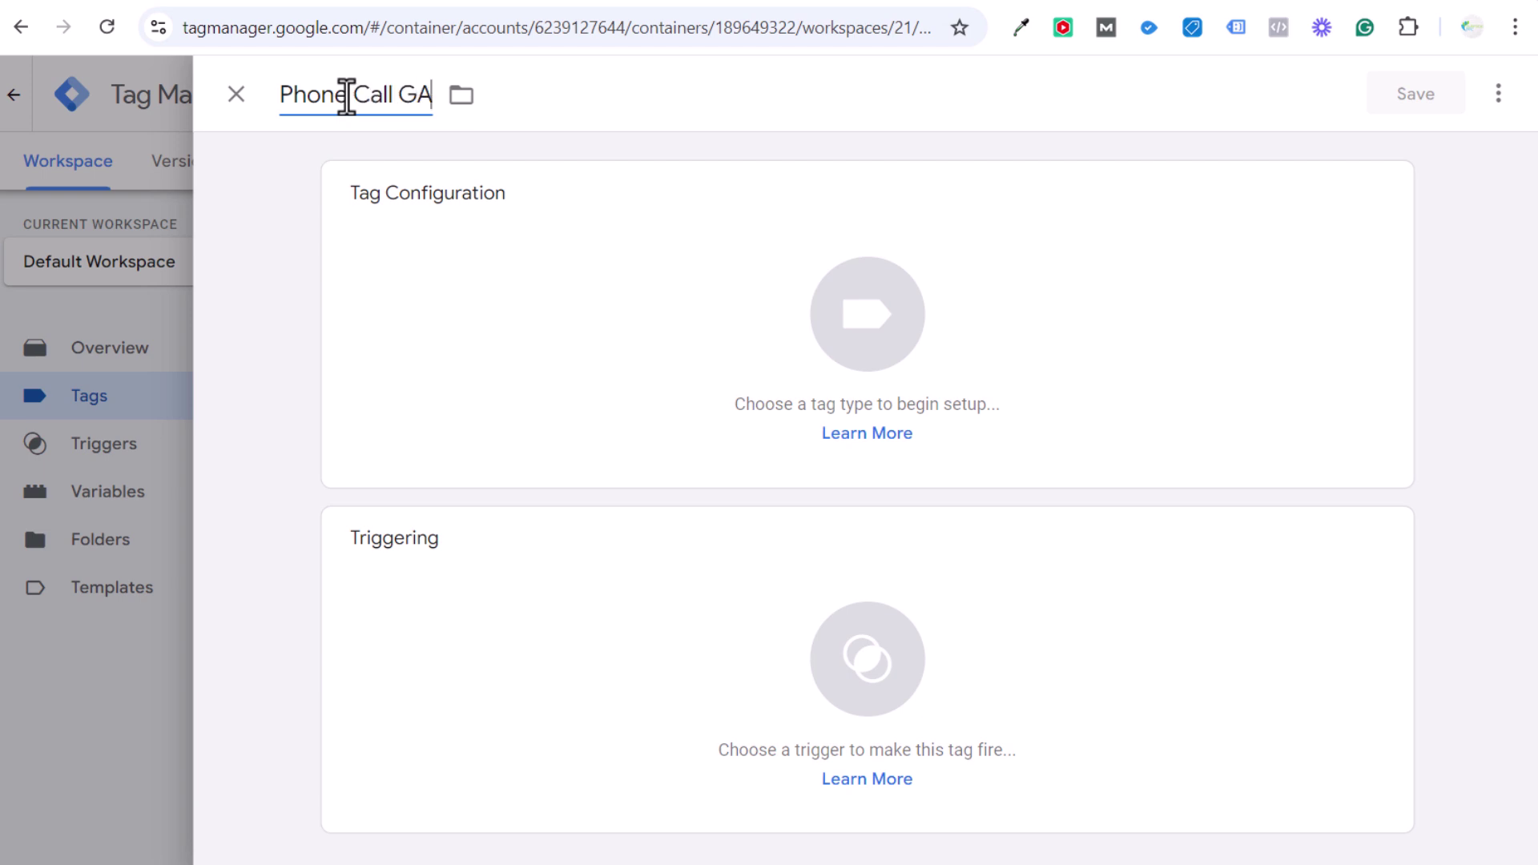
type("4 Event Tag")
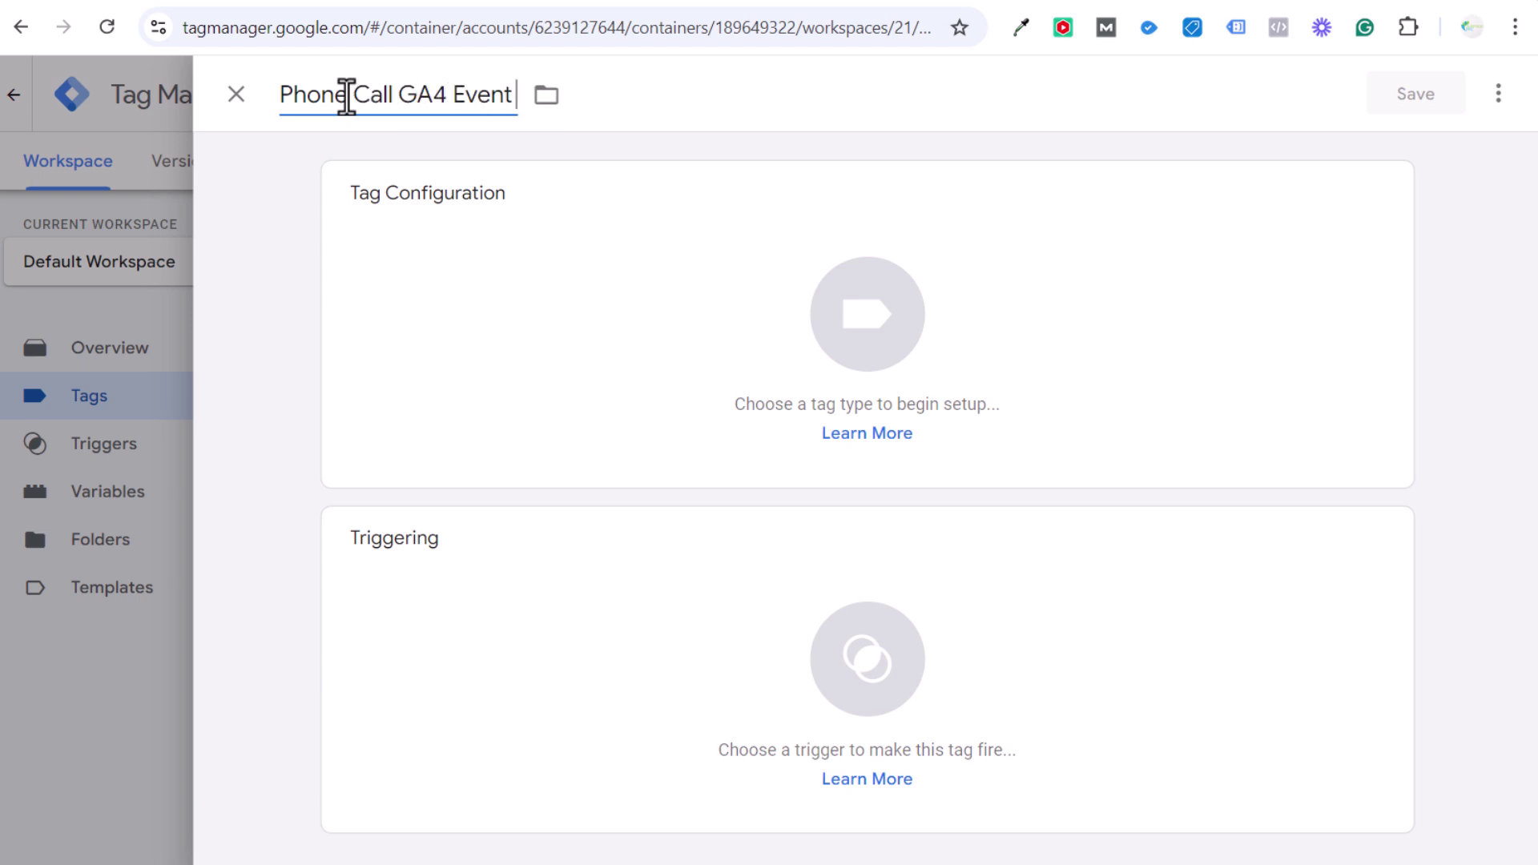
Set the new tag's type to Google Analytics: GA4 Event.
left_click(613, 263)
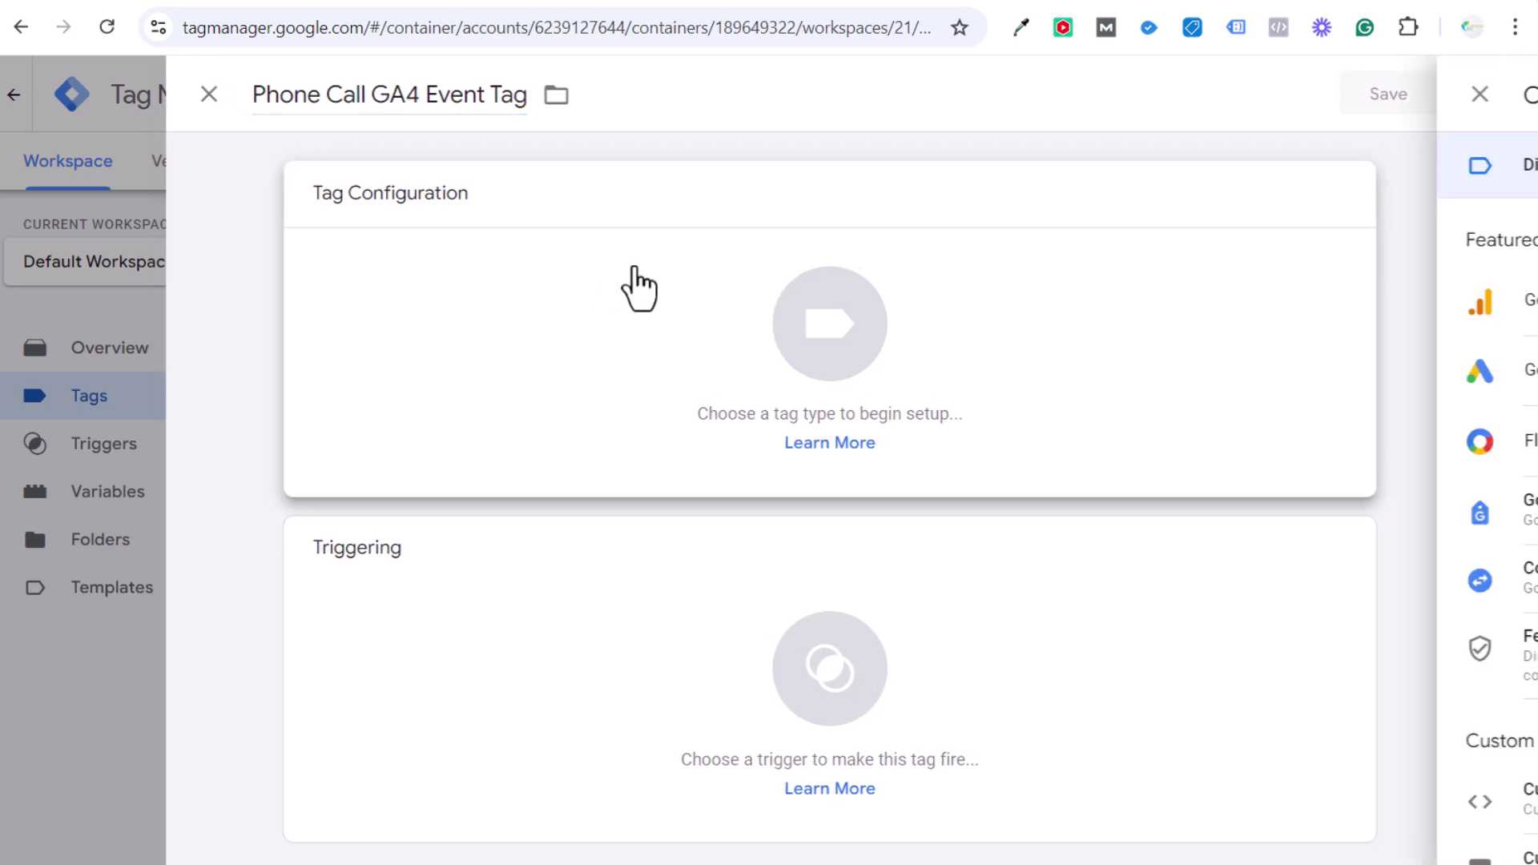
left_click(1145, 302)
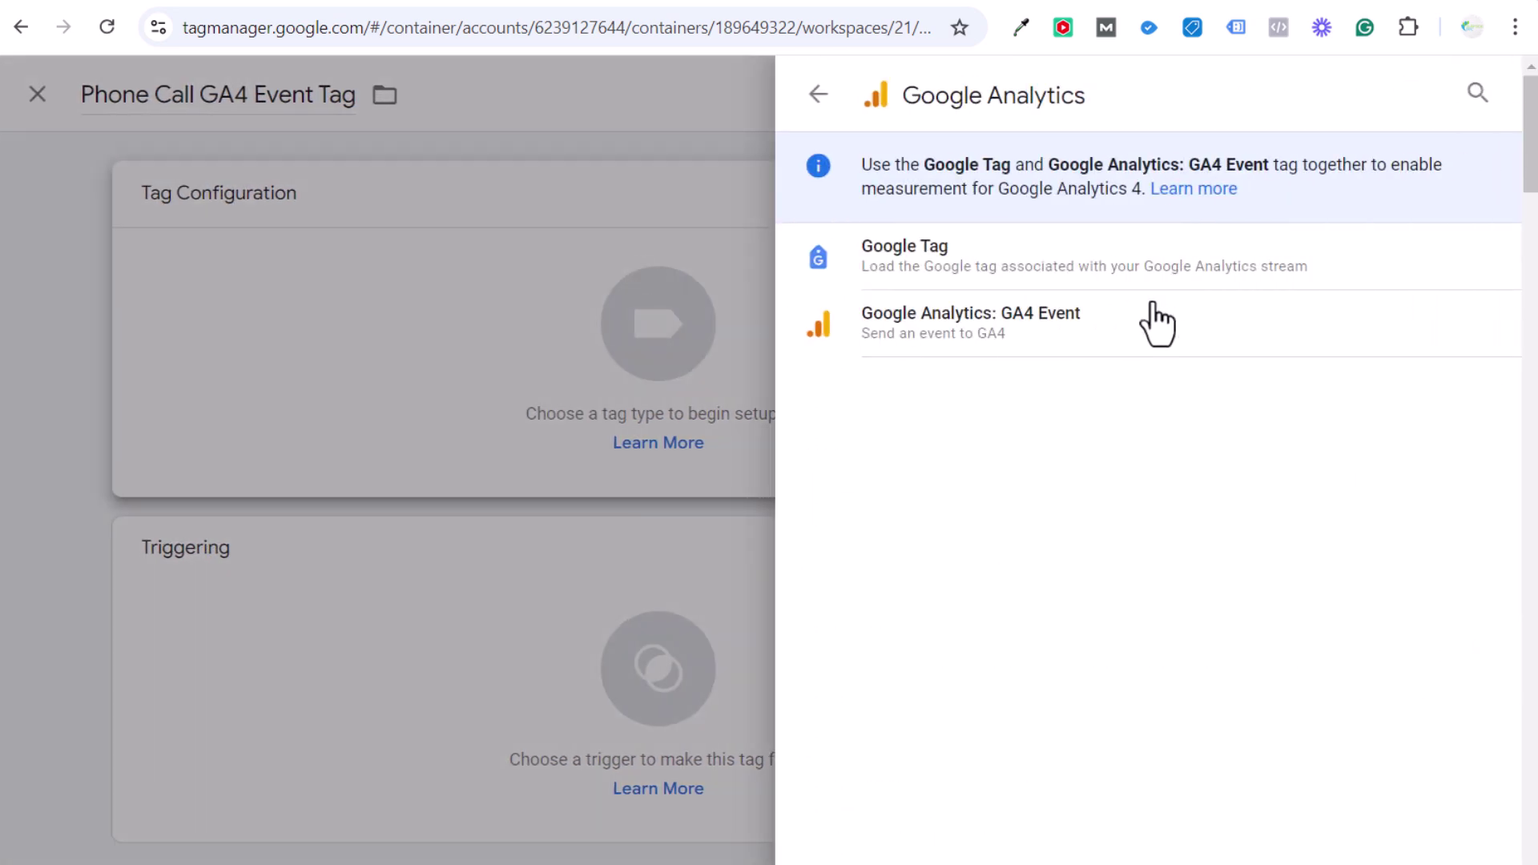
left_click(1105, 347)
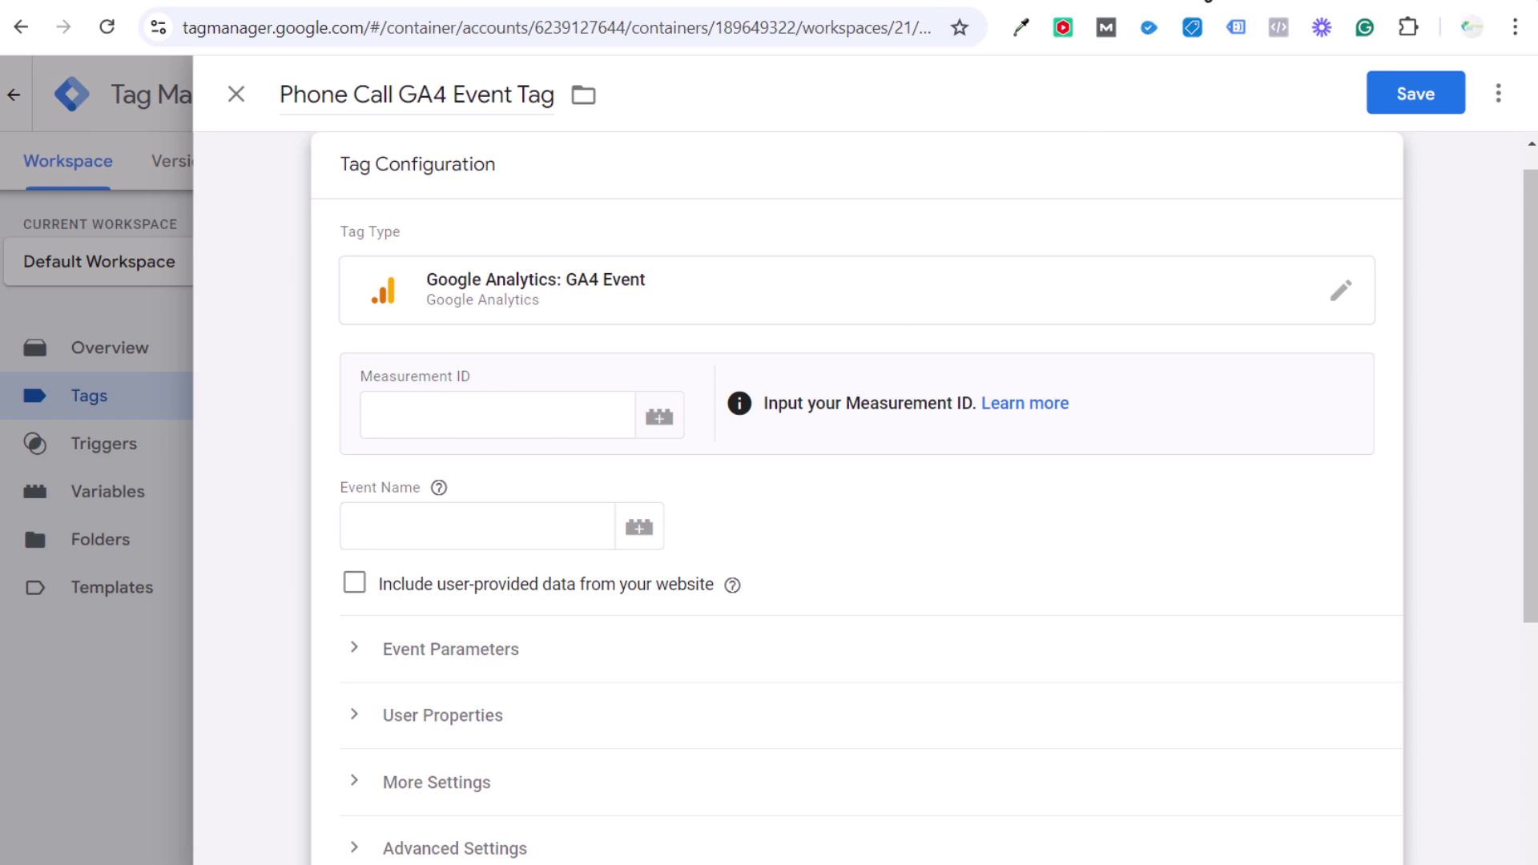
Switch to Google Analytics and copy the measurement ID of the Aqua Bliss Care Website data stream.
left_click(1102, 2)
left_click(36, 836)
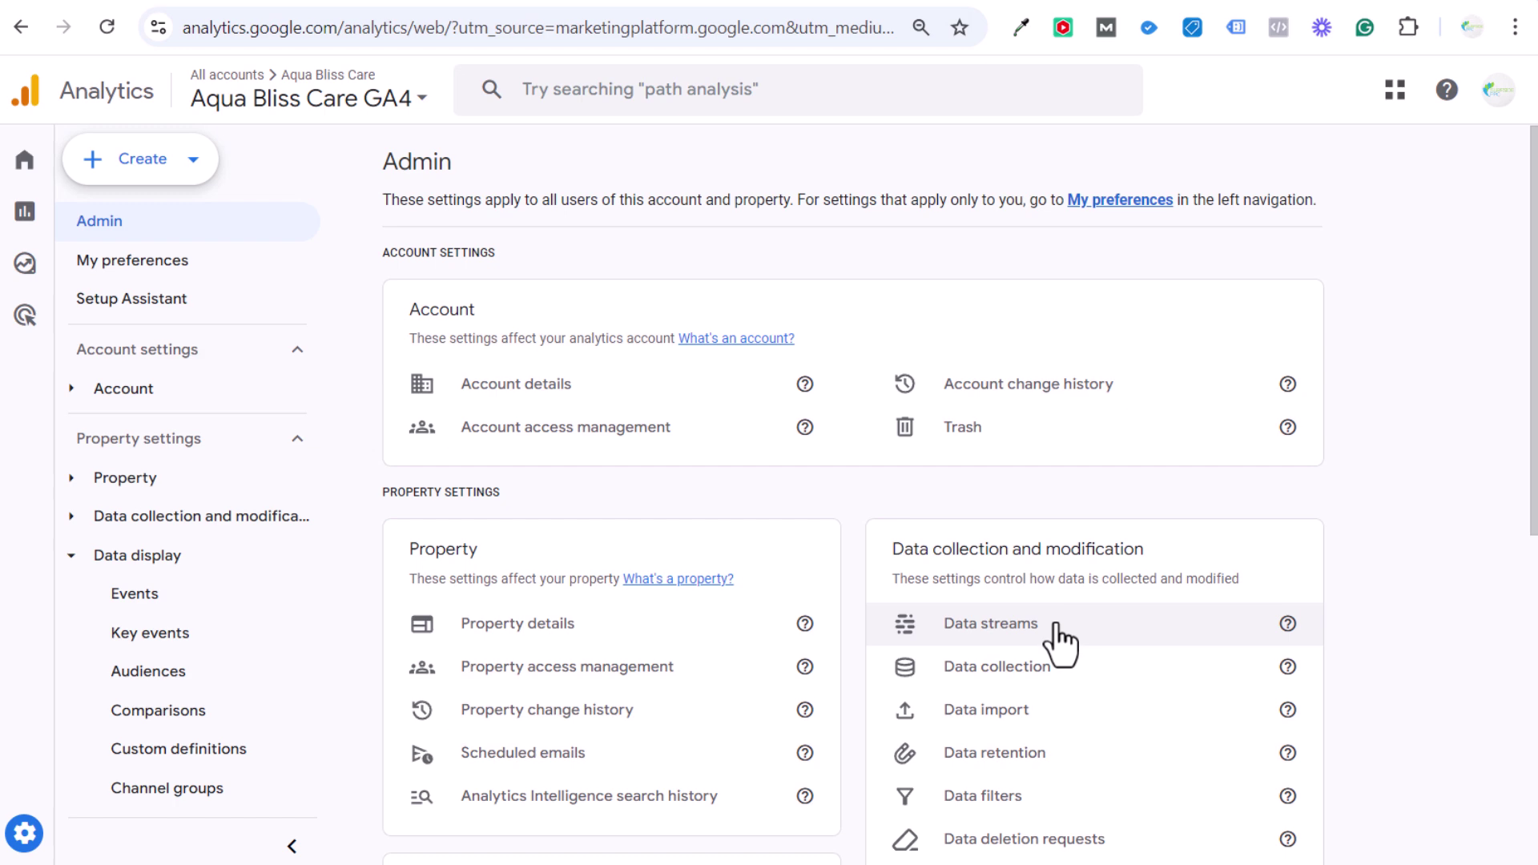
left_click(1055, 618)
left_click(1455, 288)
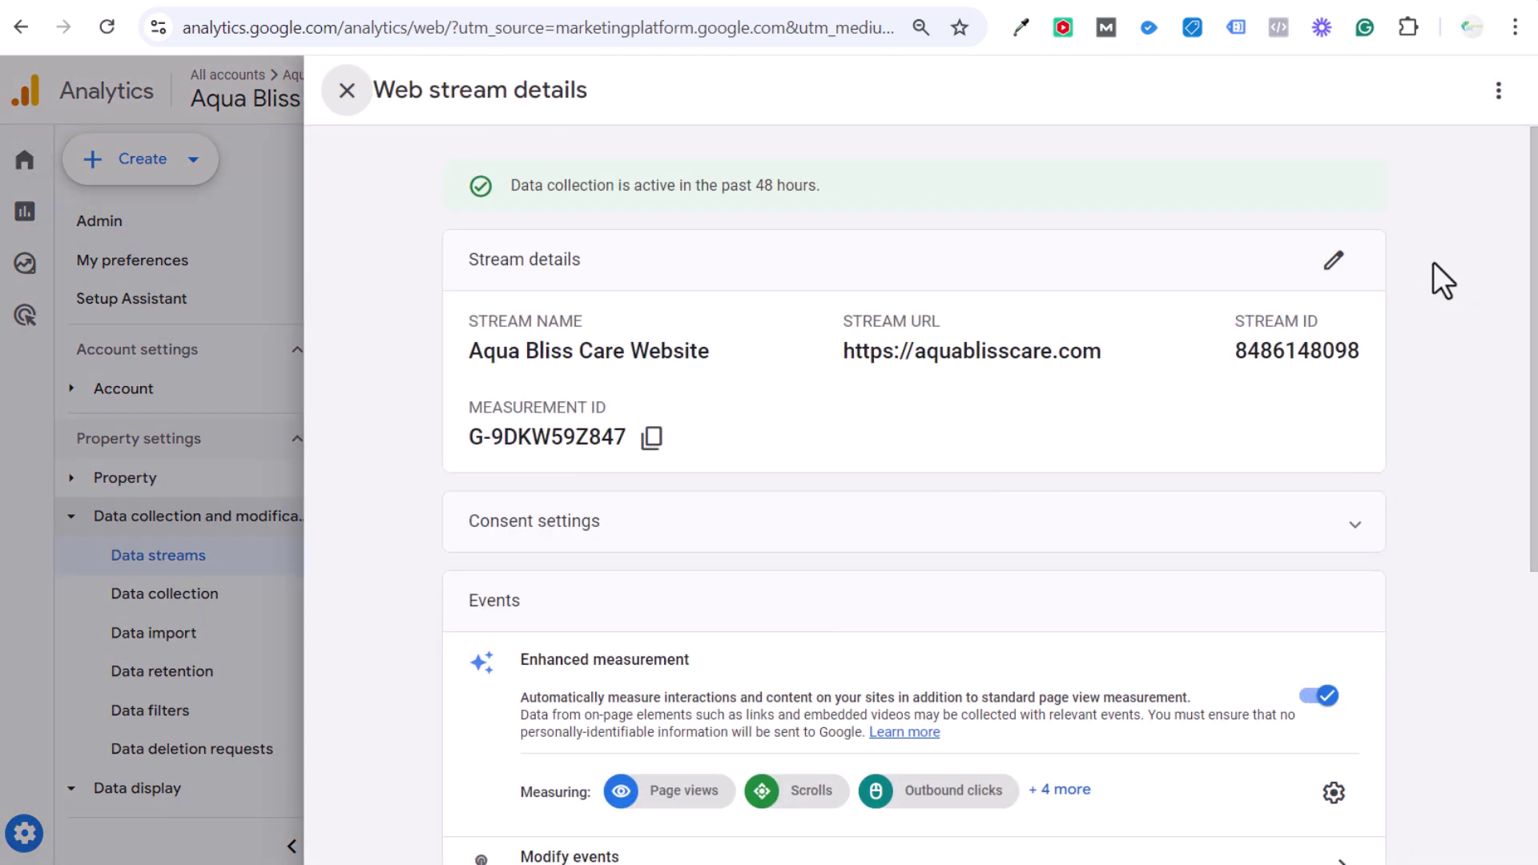
left_click(653, 439)
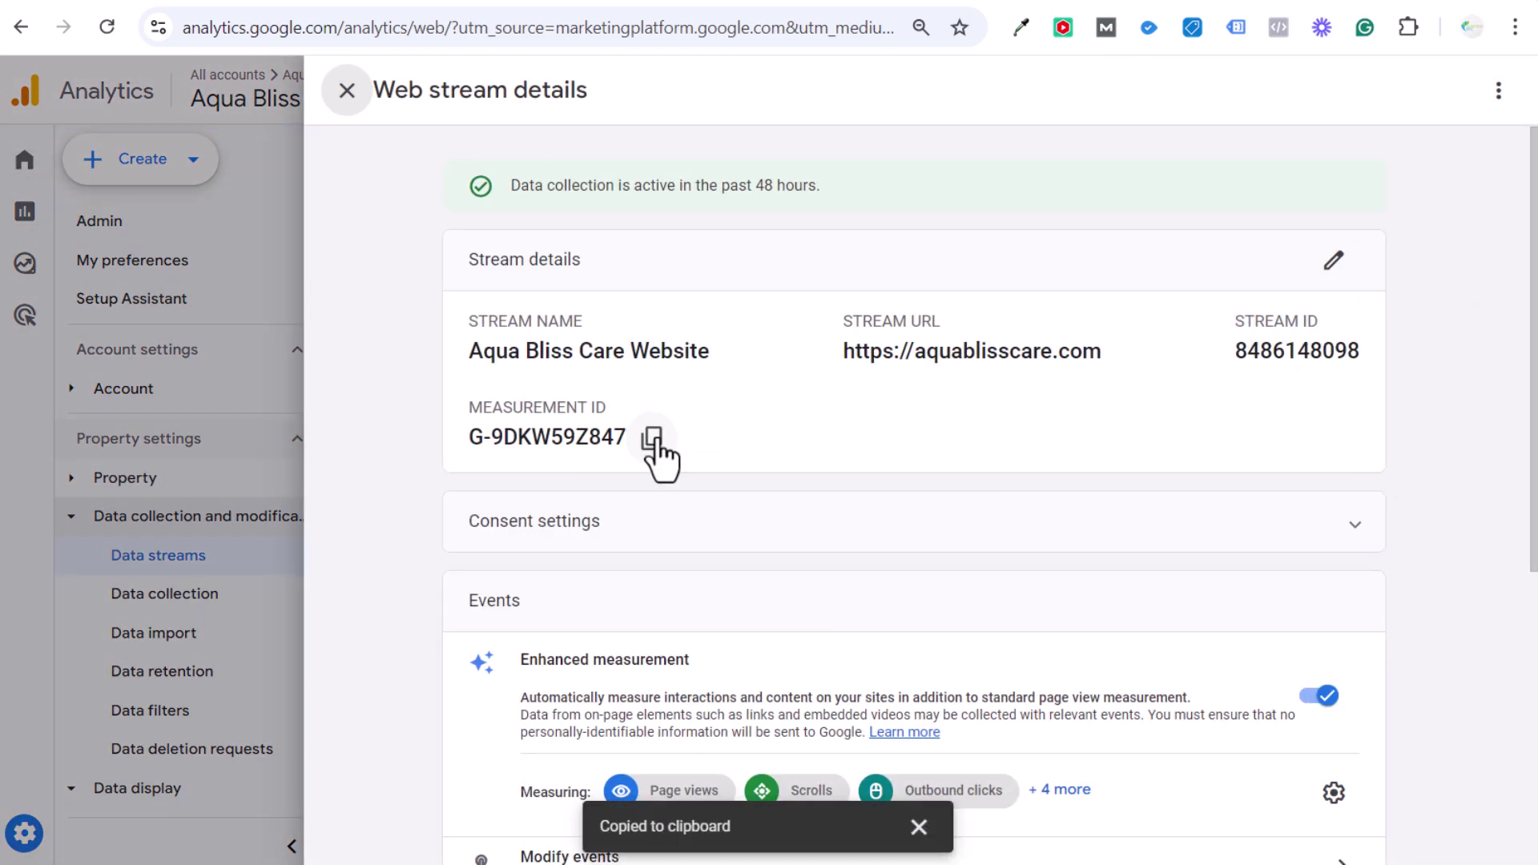
Back in Tag Manager, paste the copied measurement ID into the tag and set its event name to phone_call_aquablisscare.
left_click(1246, 1)
left_click(491, 408)
key("ctrl+v")
left_click(446, 525)
type("phone")
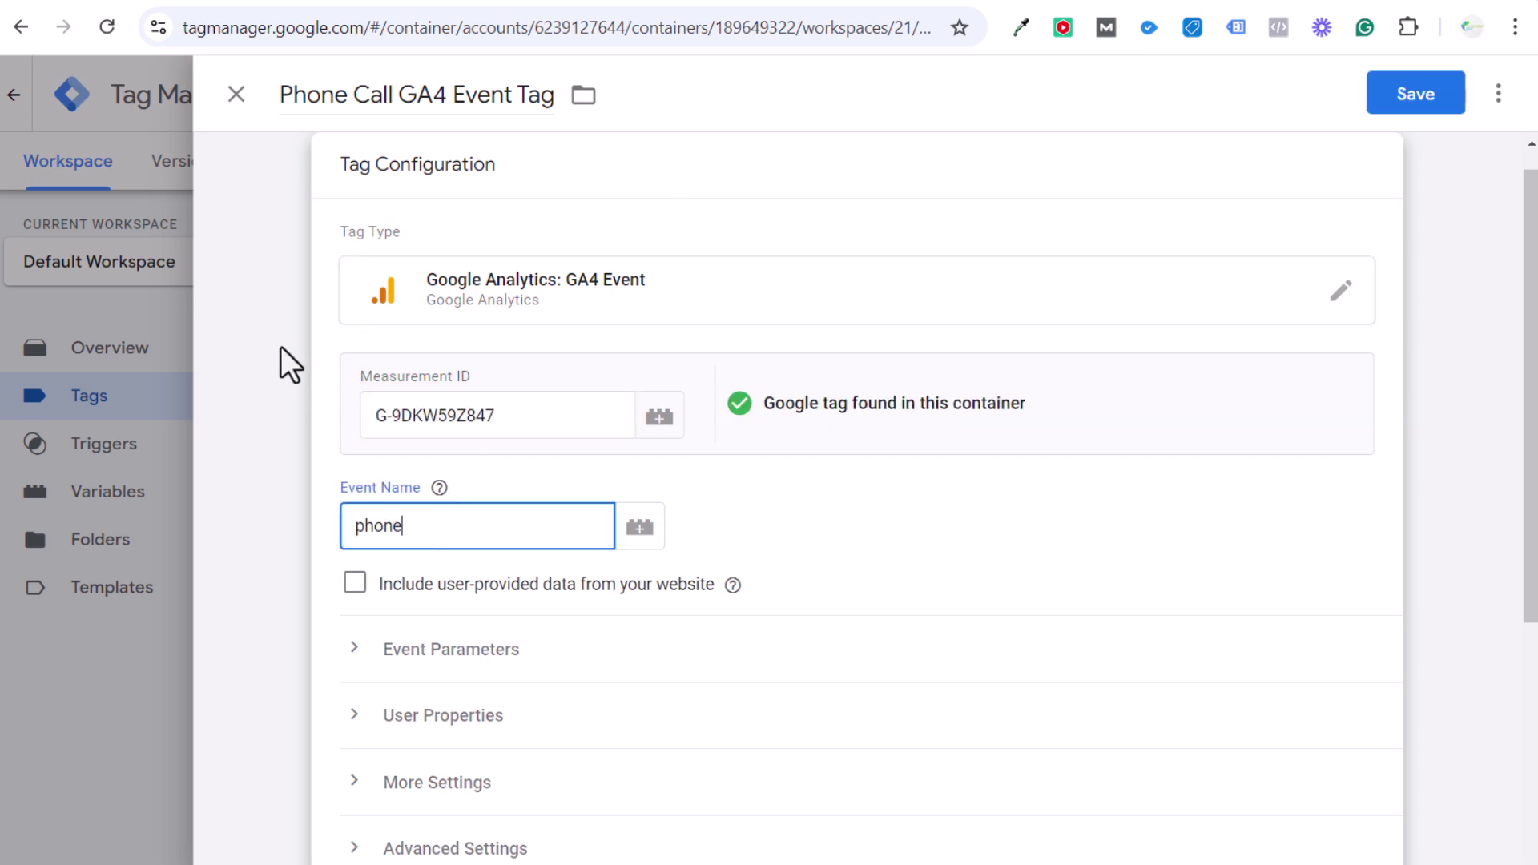
type("_call_aquablisscare")
left_click_drag(553, 525, 329, 525)
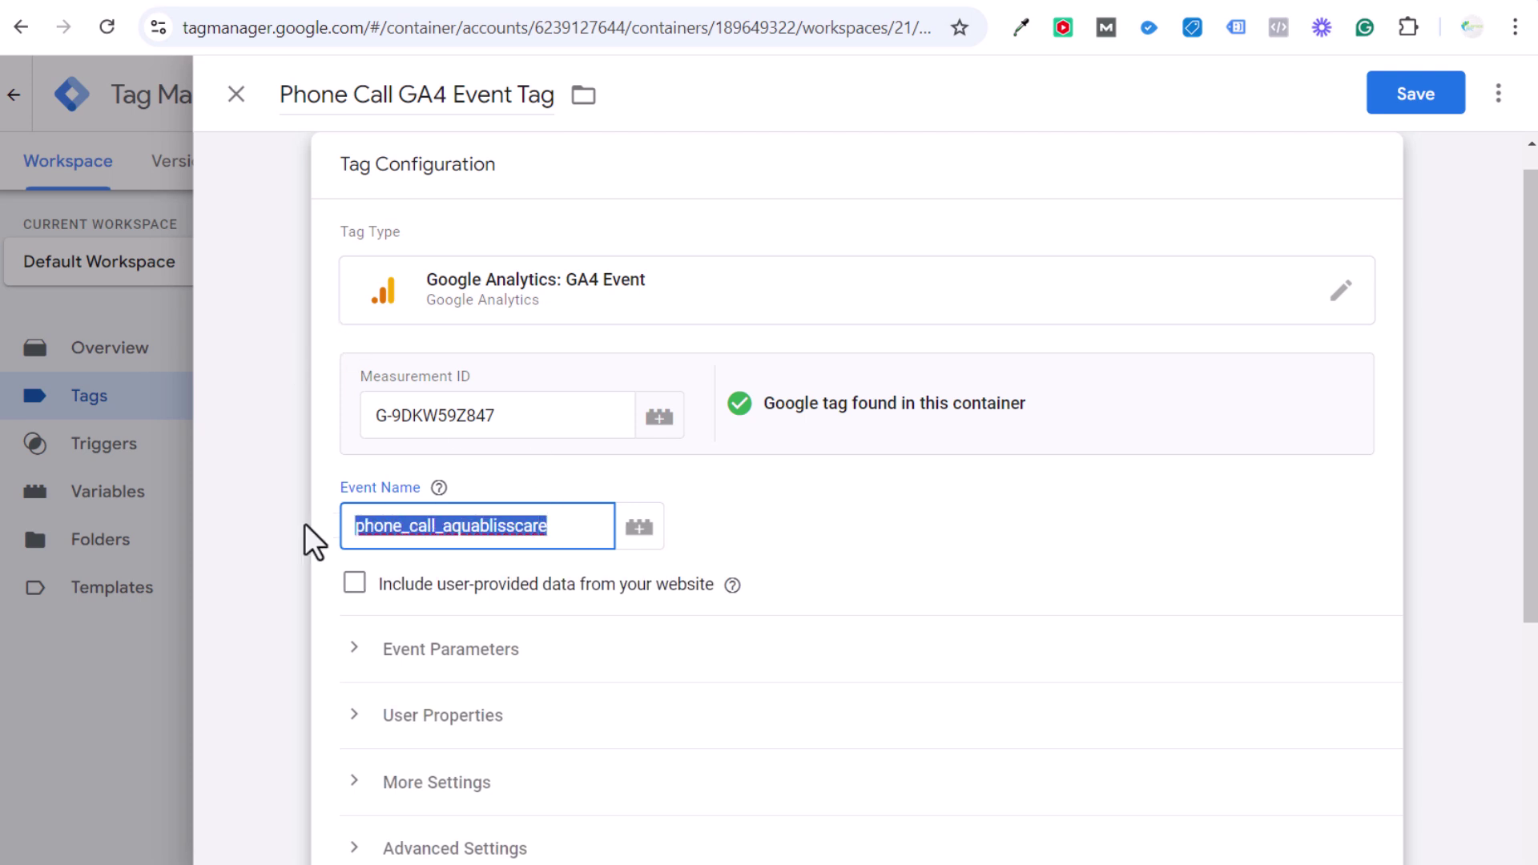
left_click(293, 459)
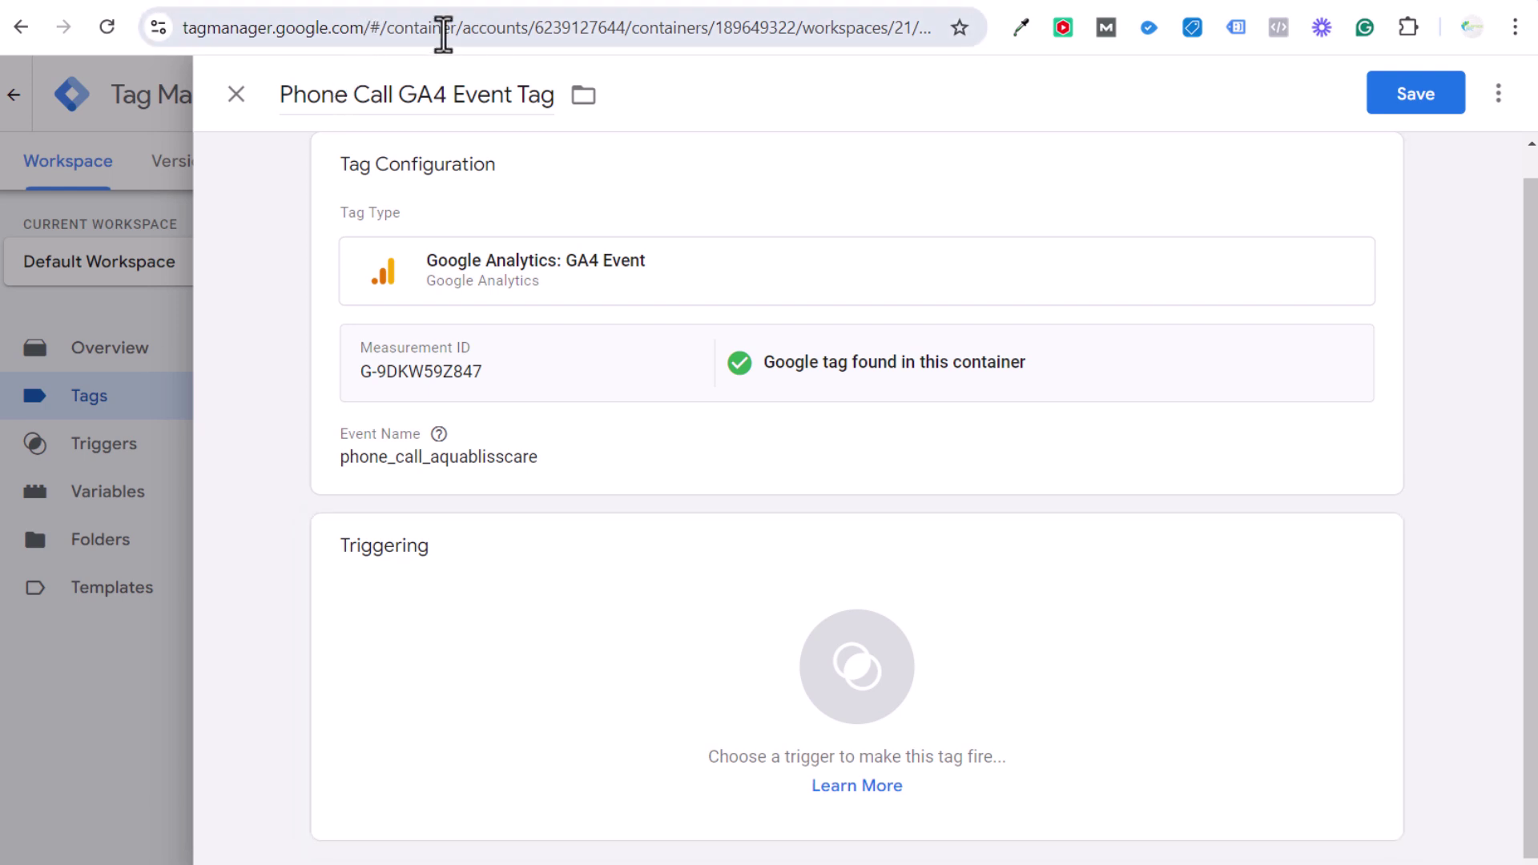
Start a new Click - Just Links trigger for the tag and make it fire on Some Link Clicks.
left_click(570, 636)
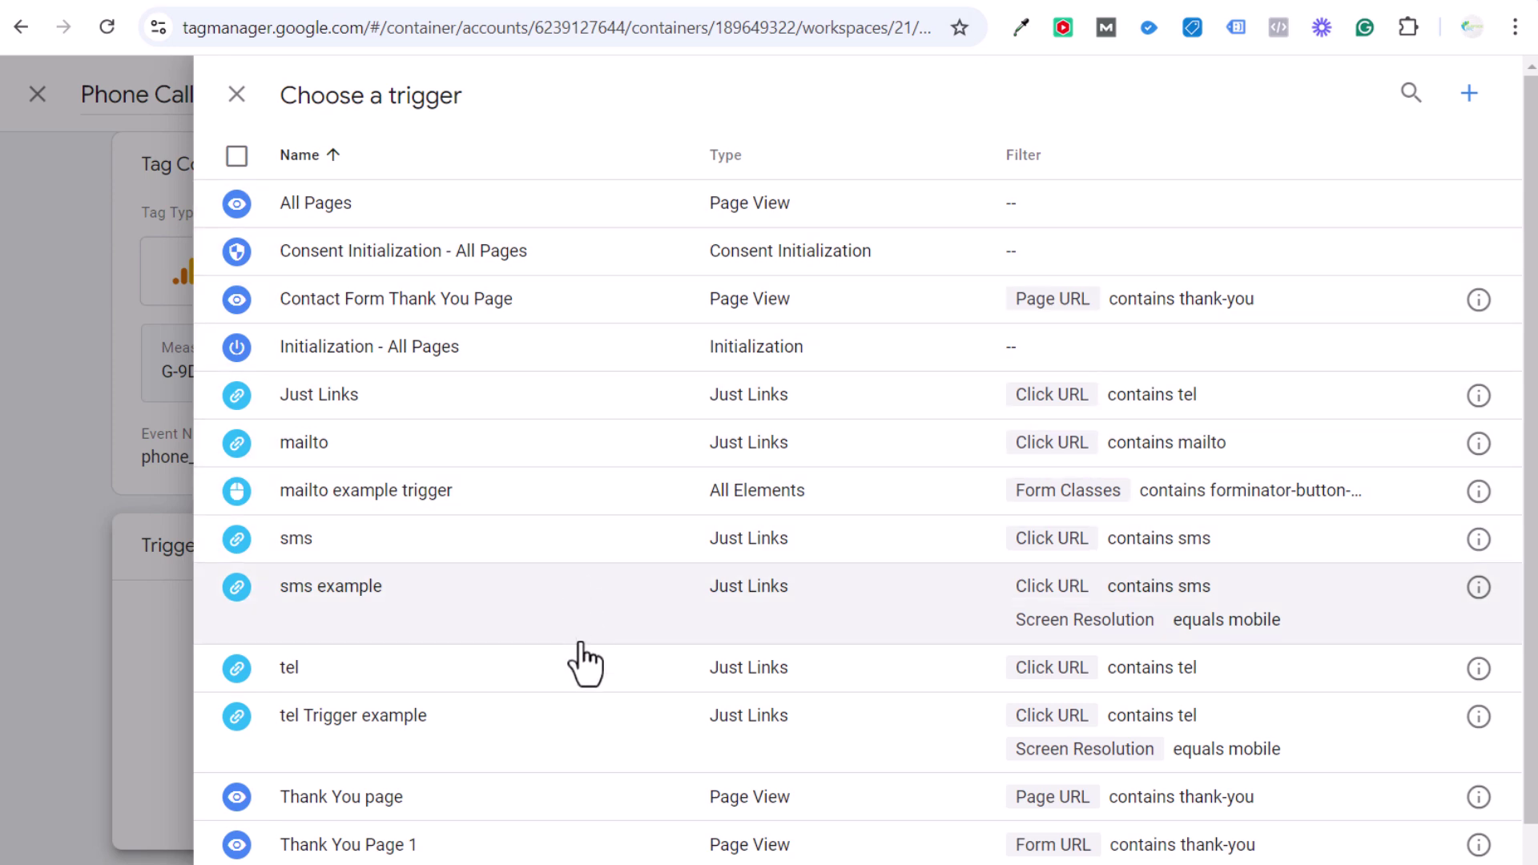
left_click(251, 95)
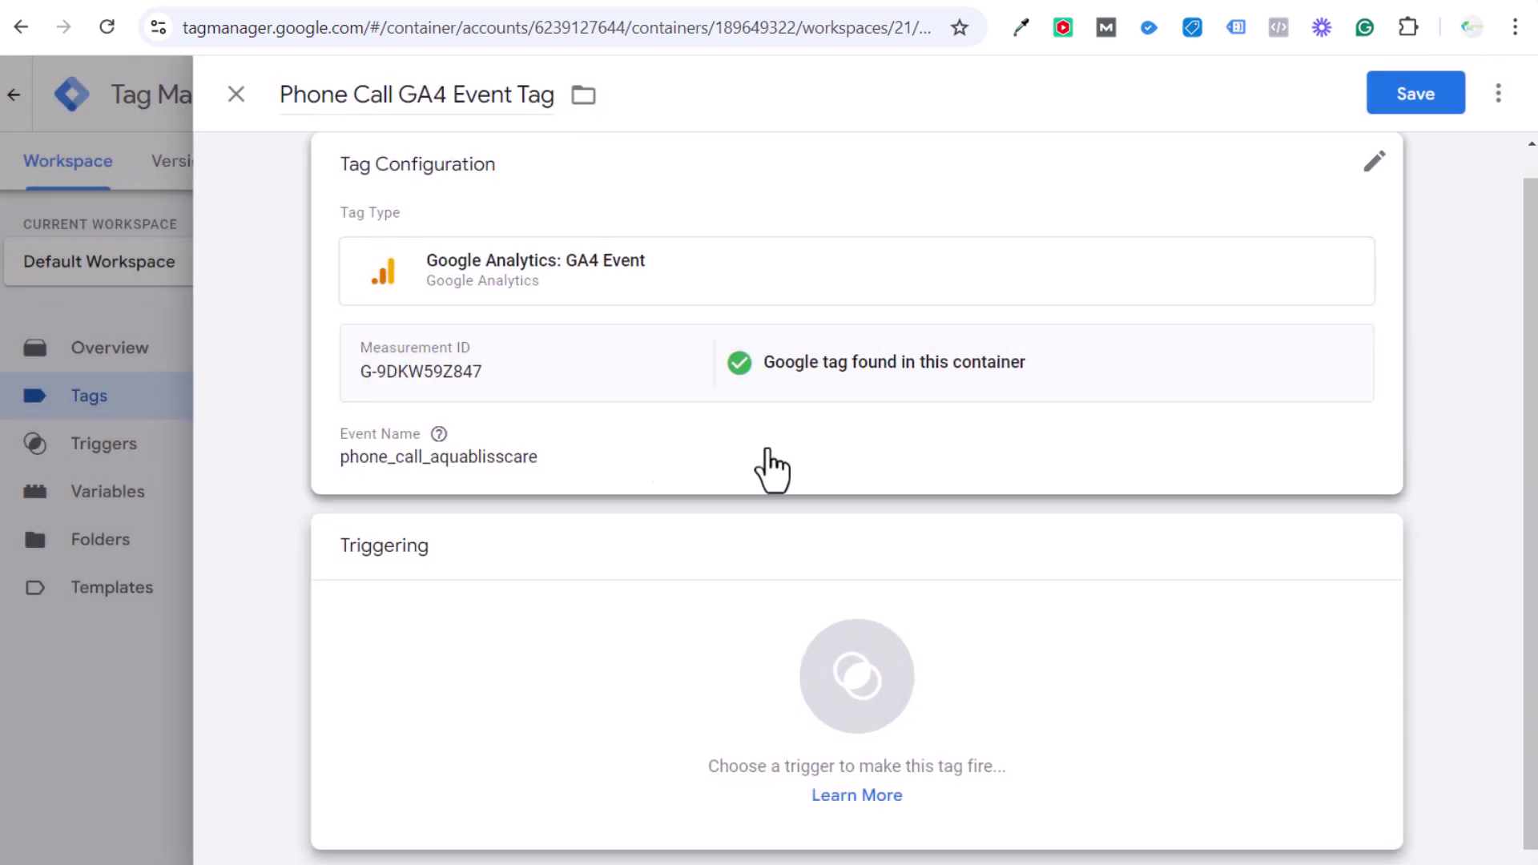
left_click(575, 728)
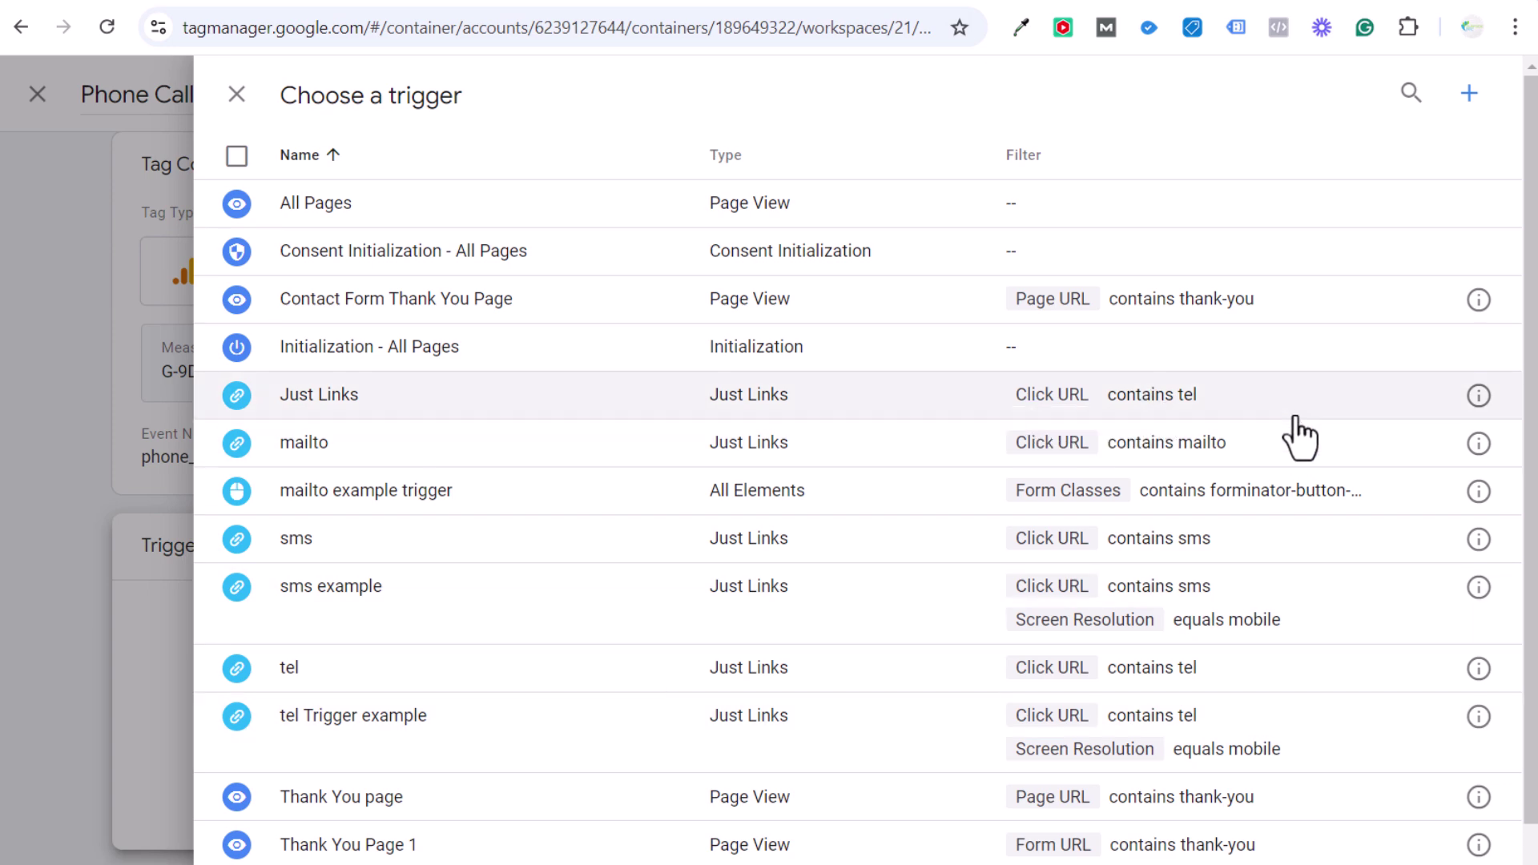
left_click(1471, 96)
left_click(643, 313)
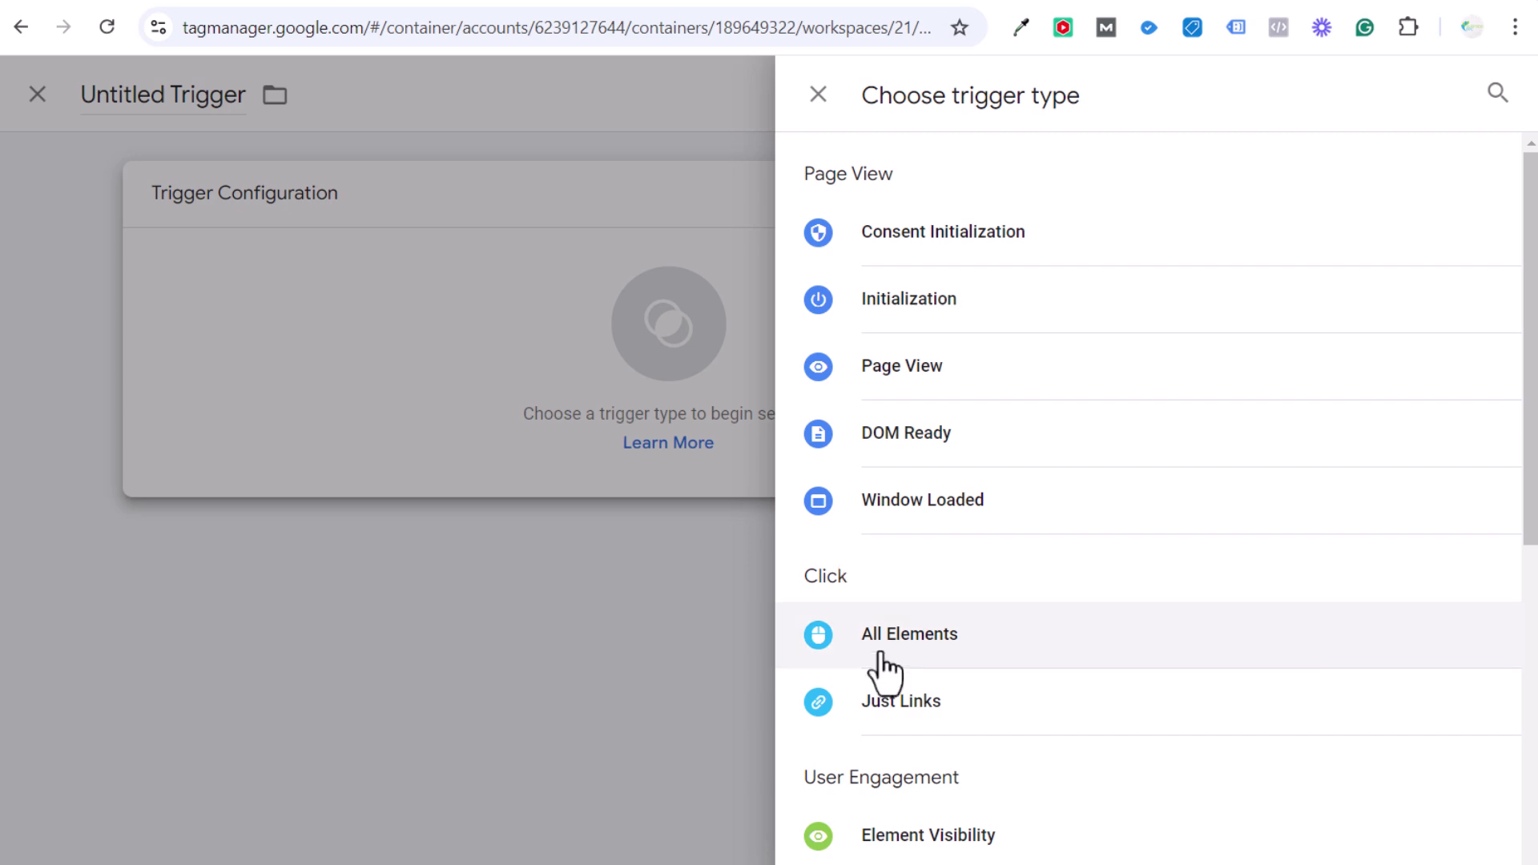
left_click(888, 703)
left_click(599, 520)
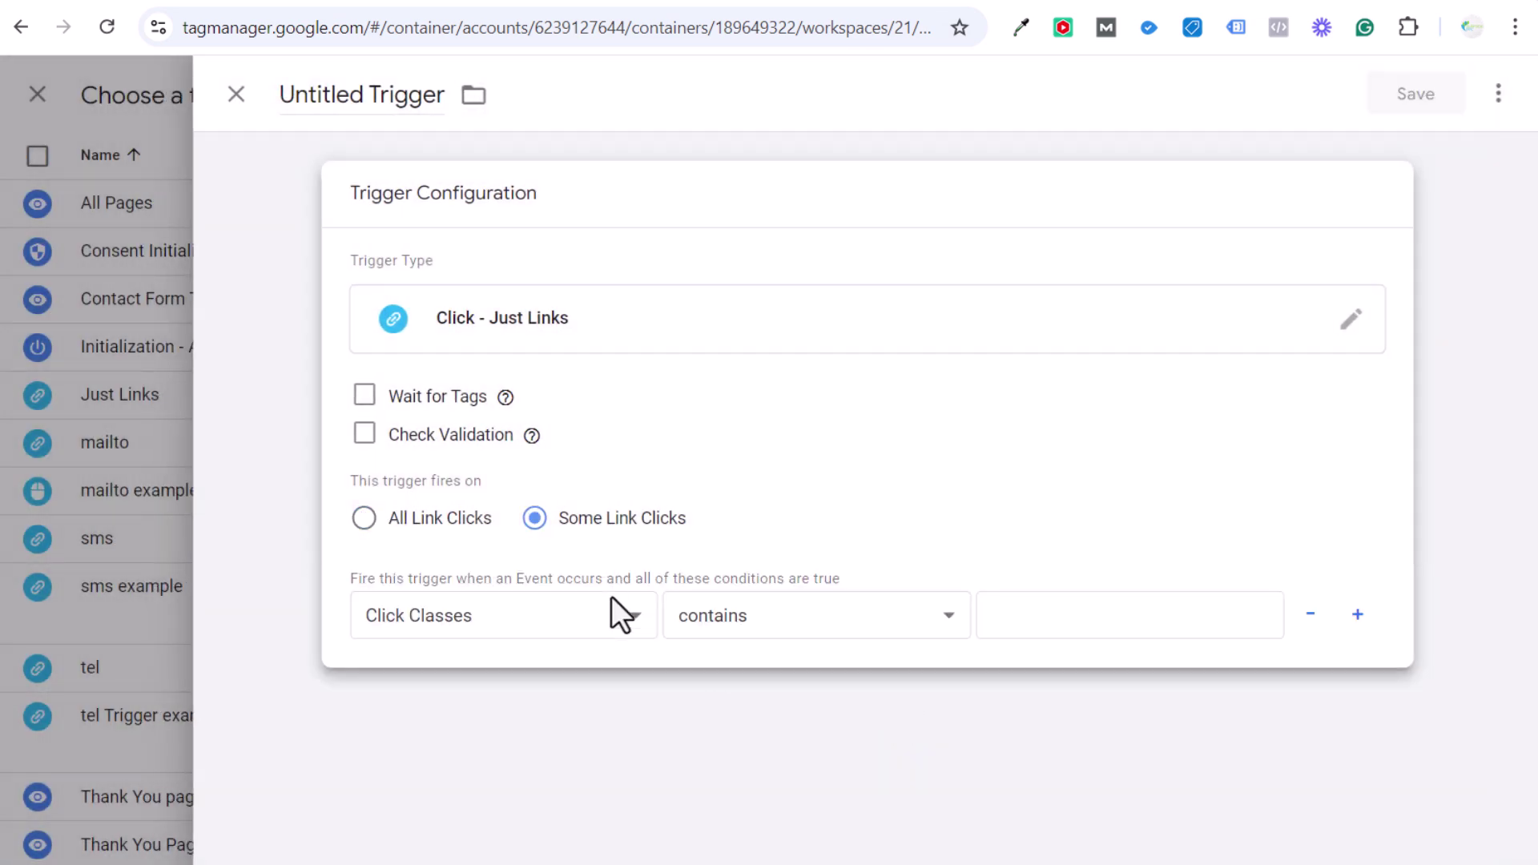
Set the trigger's firing condition to Click URL contains tel.
left_click(618, 622)
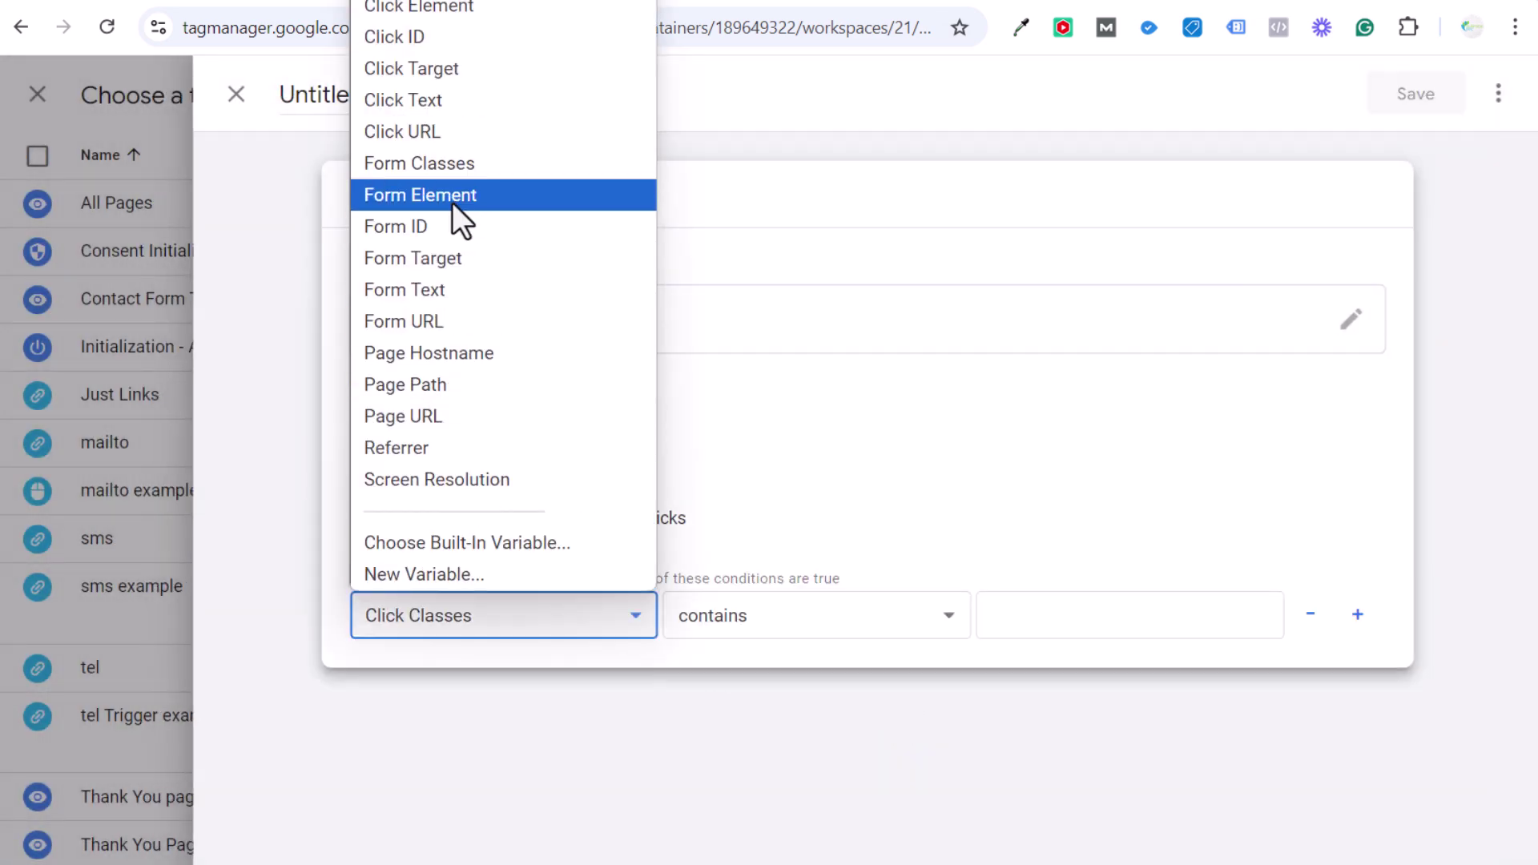
left_click(425, 133)
left_click(1074, 623)
type("tel")
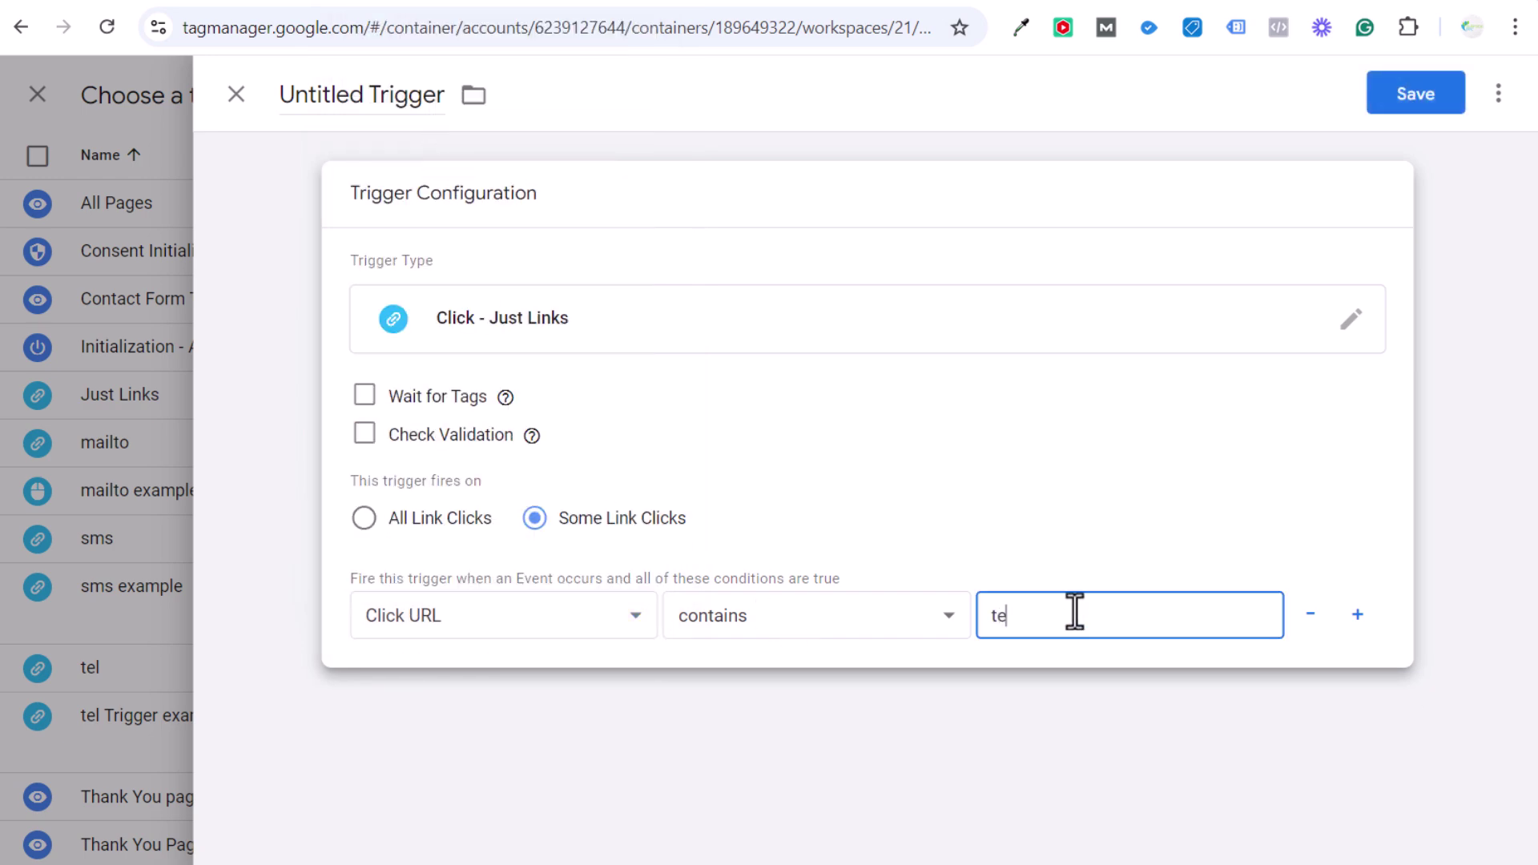
Name the trigger tel Trigger GA4.
left_click(365, 89)
type("tel Tr")
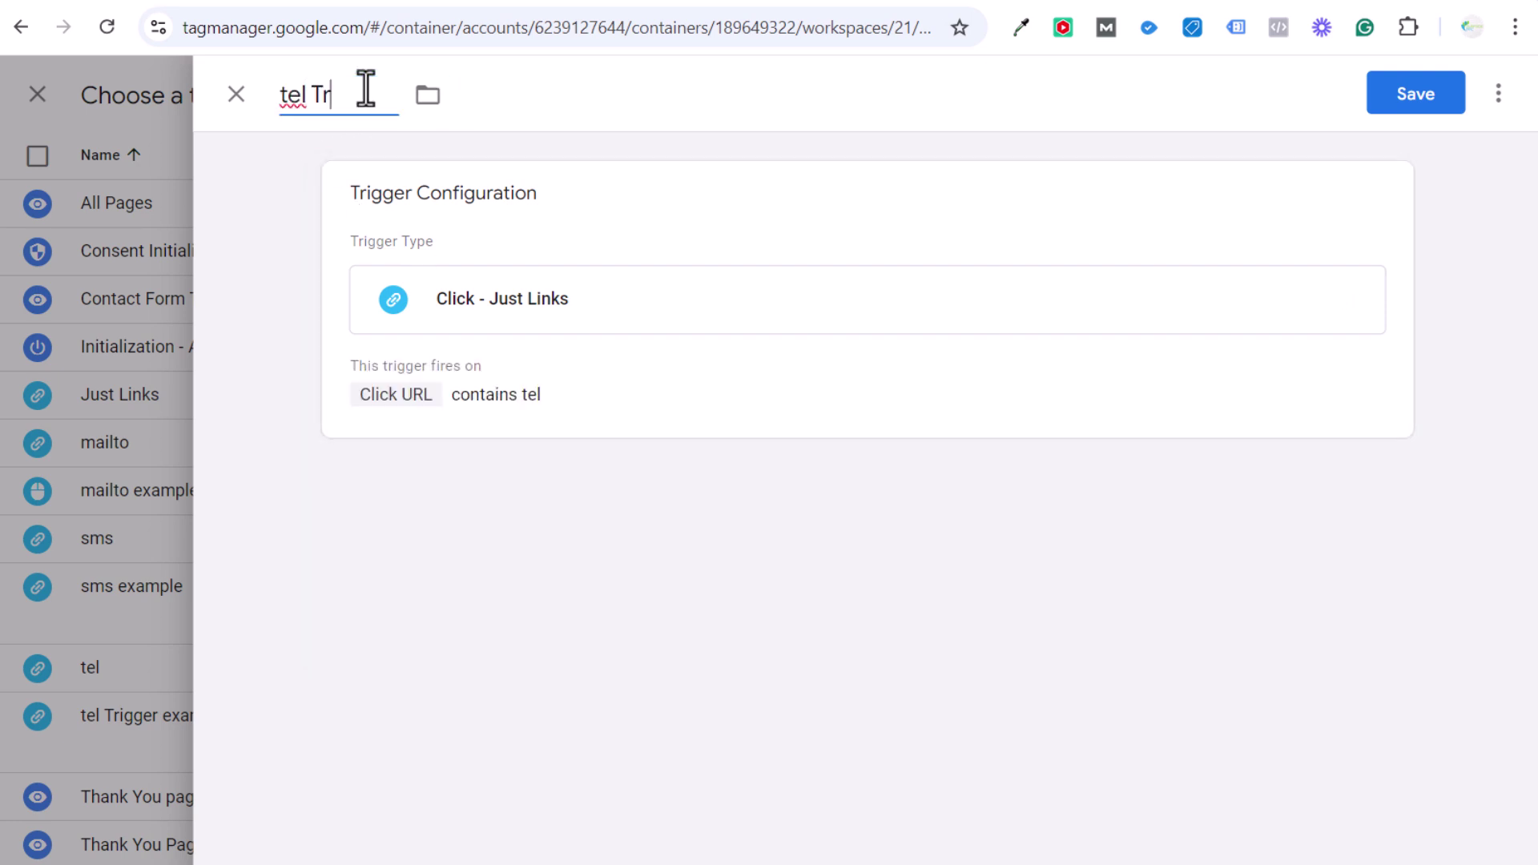
type("igger GA4")
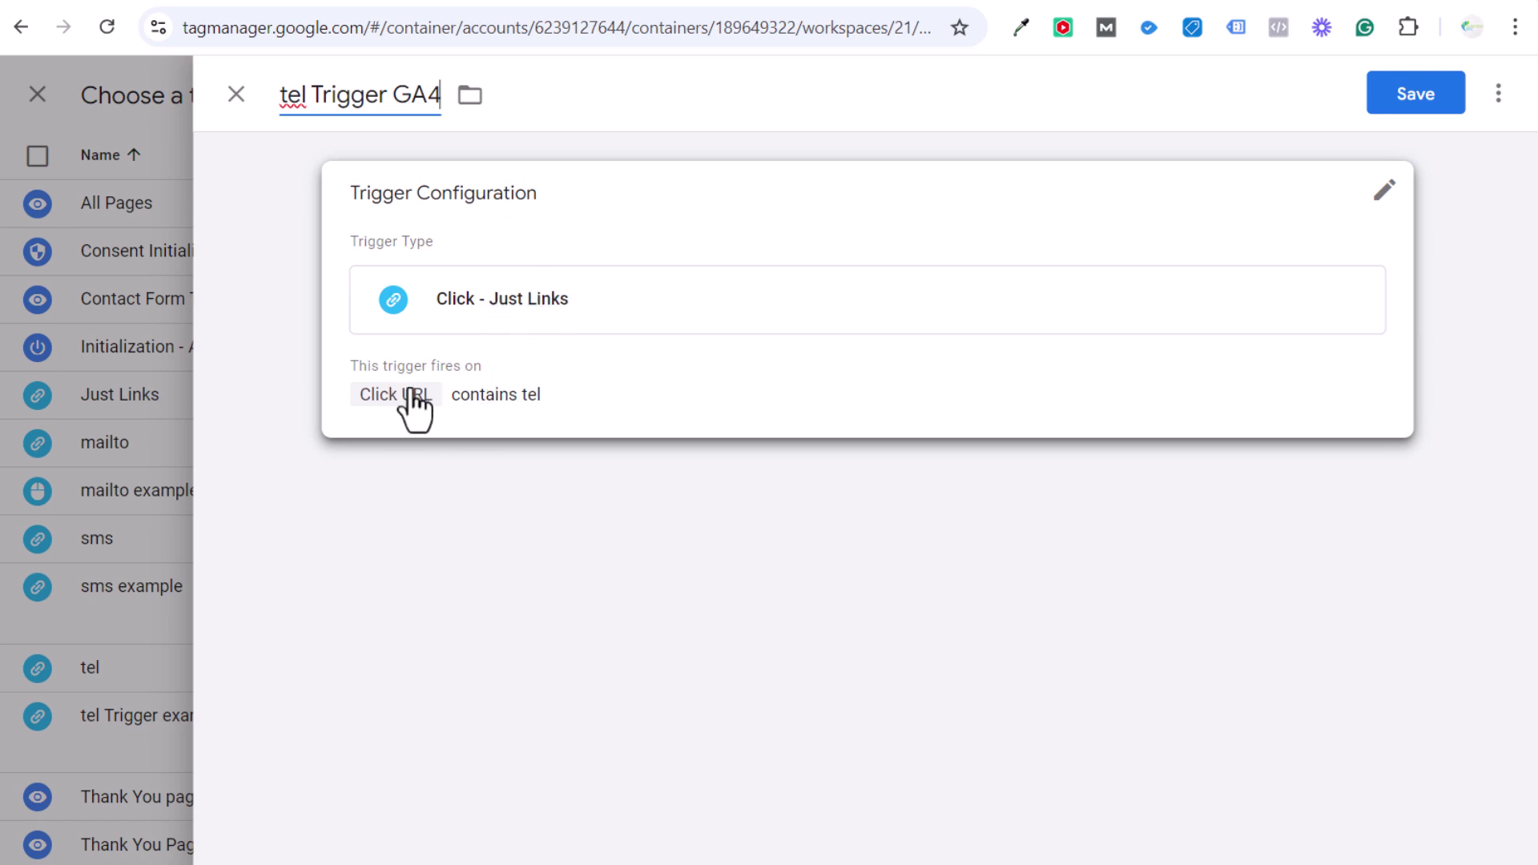
Check the call link on the website's thank-you page, and save the trigger and the tag in Tag Manager.
left_click(1176, 5)
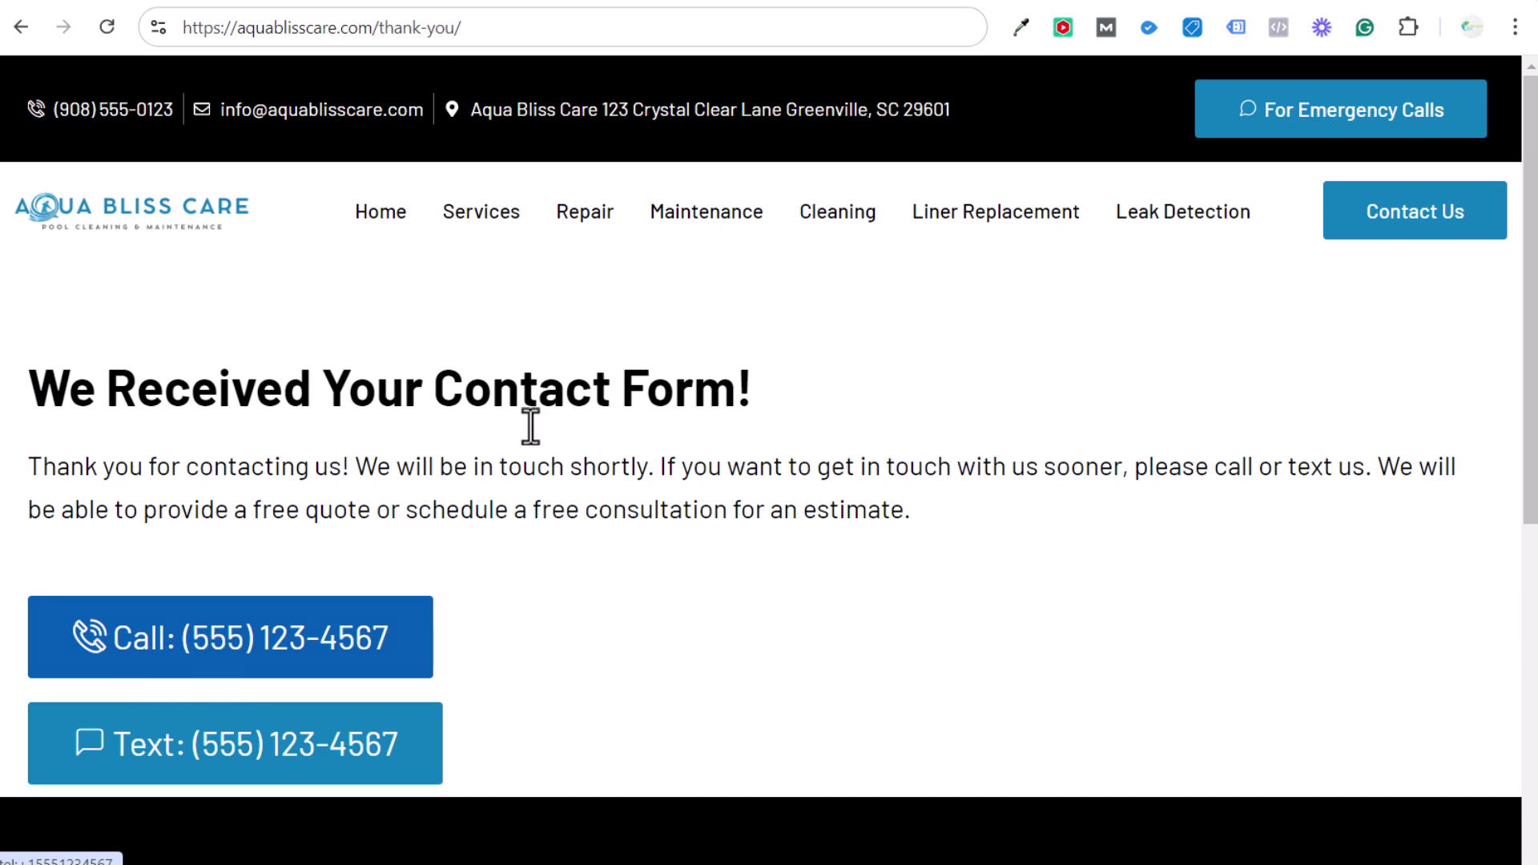
left_click(1257, 3)
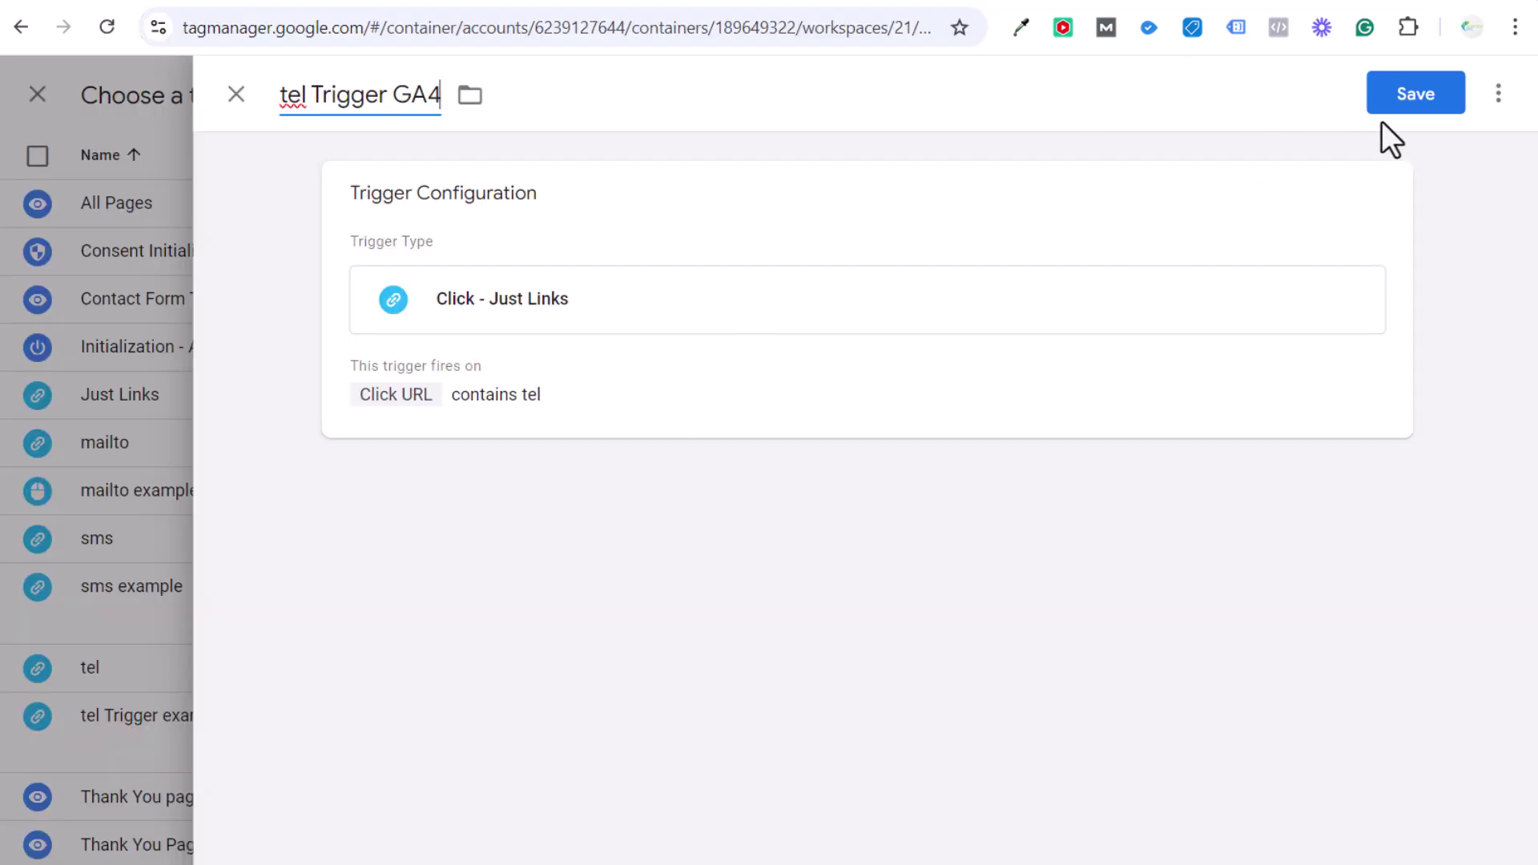
left_click(1409, 100)
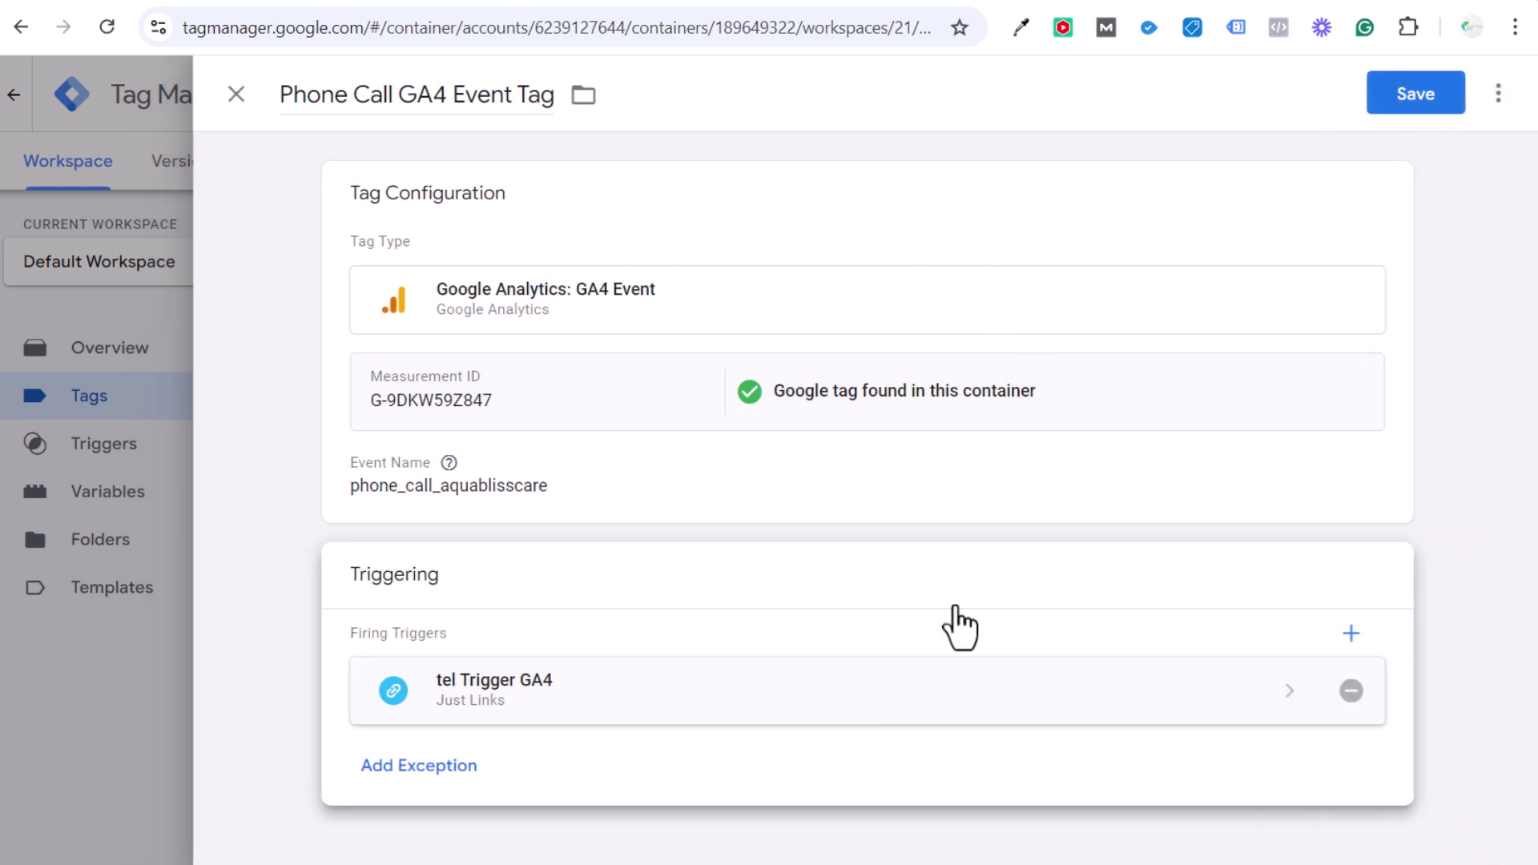
left_click(1413, 98)
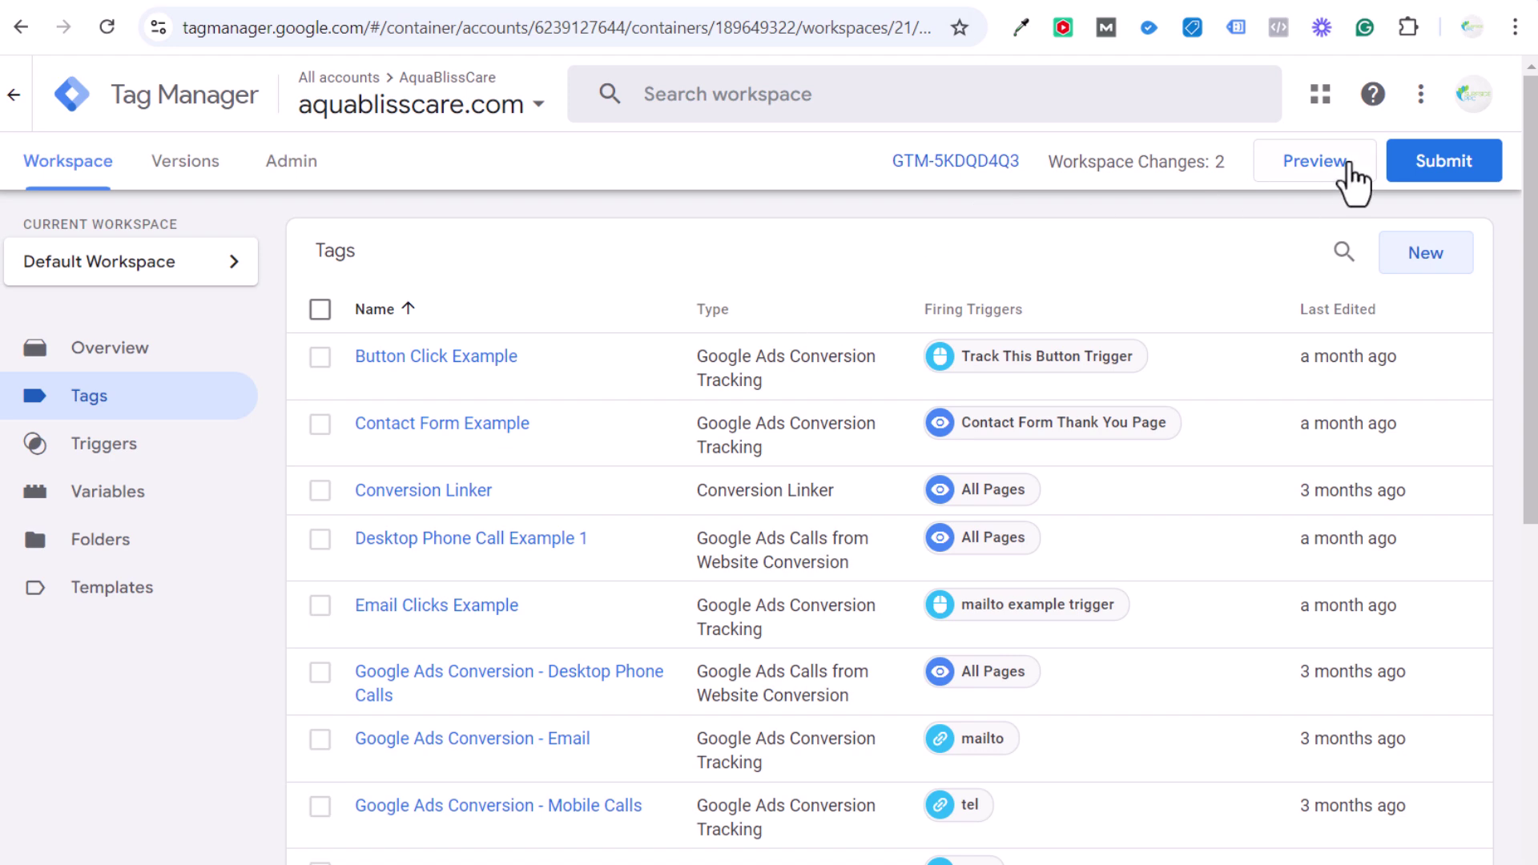
Submit and publish the workspace changes as a container version with the name and description New.
left_click(1424, 160)
left_click(460, 364)
type("New")
left_click_drag(429, 370, 322, 371)
key("ctrl+c")
left_click(604, 544)
key("ctrl+v")
left_click(1448, 102)
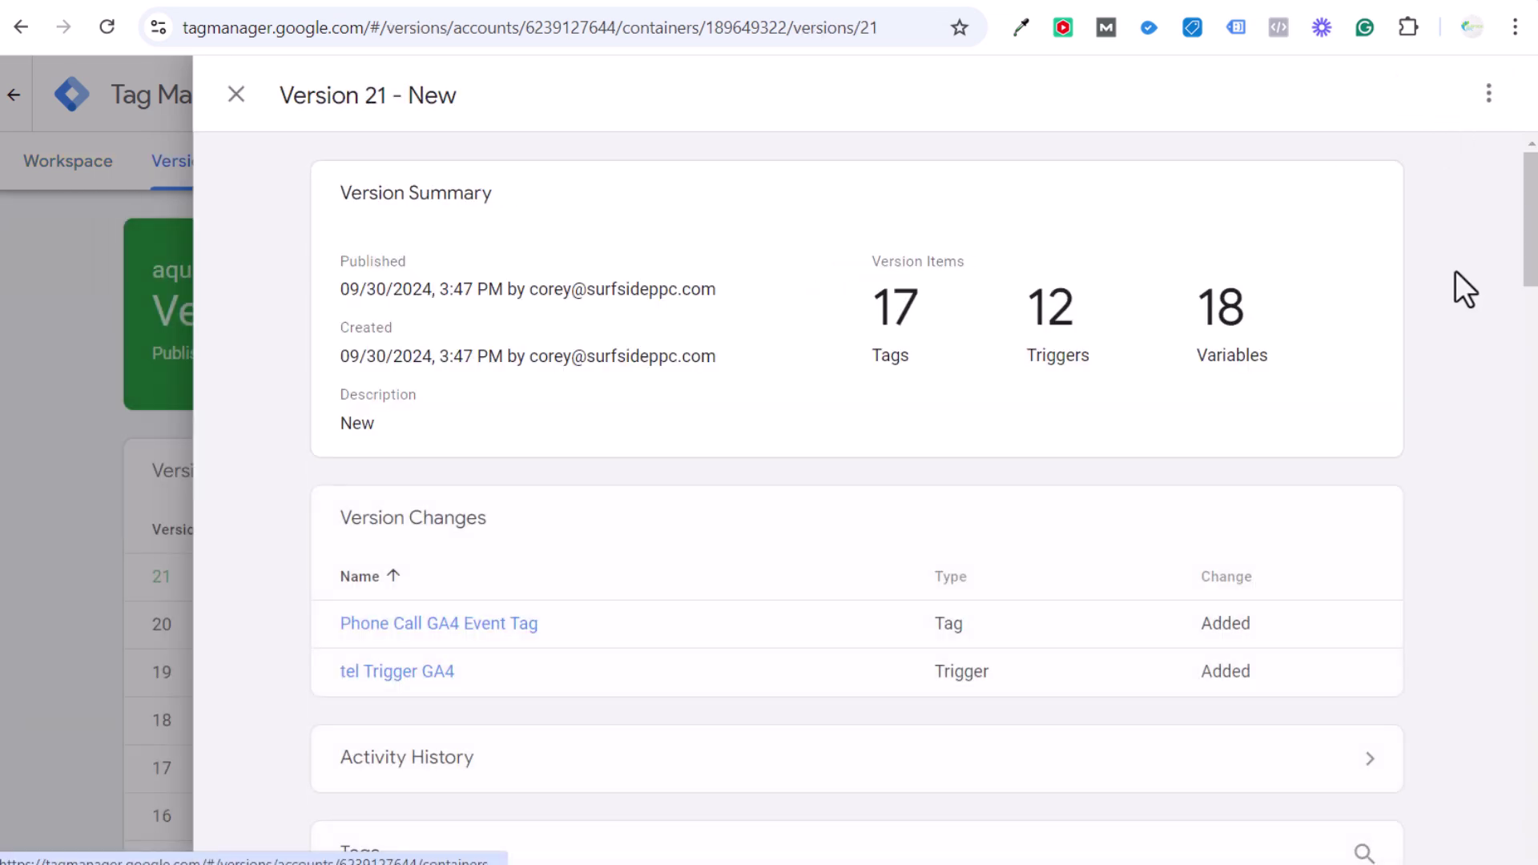
Return from the published version's details to the workspace and switch to Google Analytics.
left_click(242, 94)
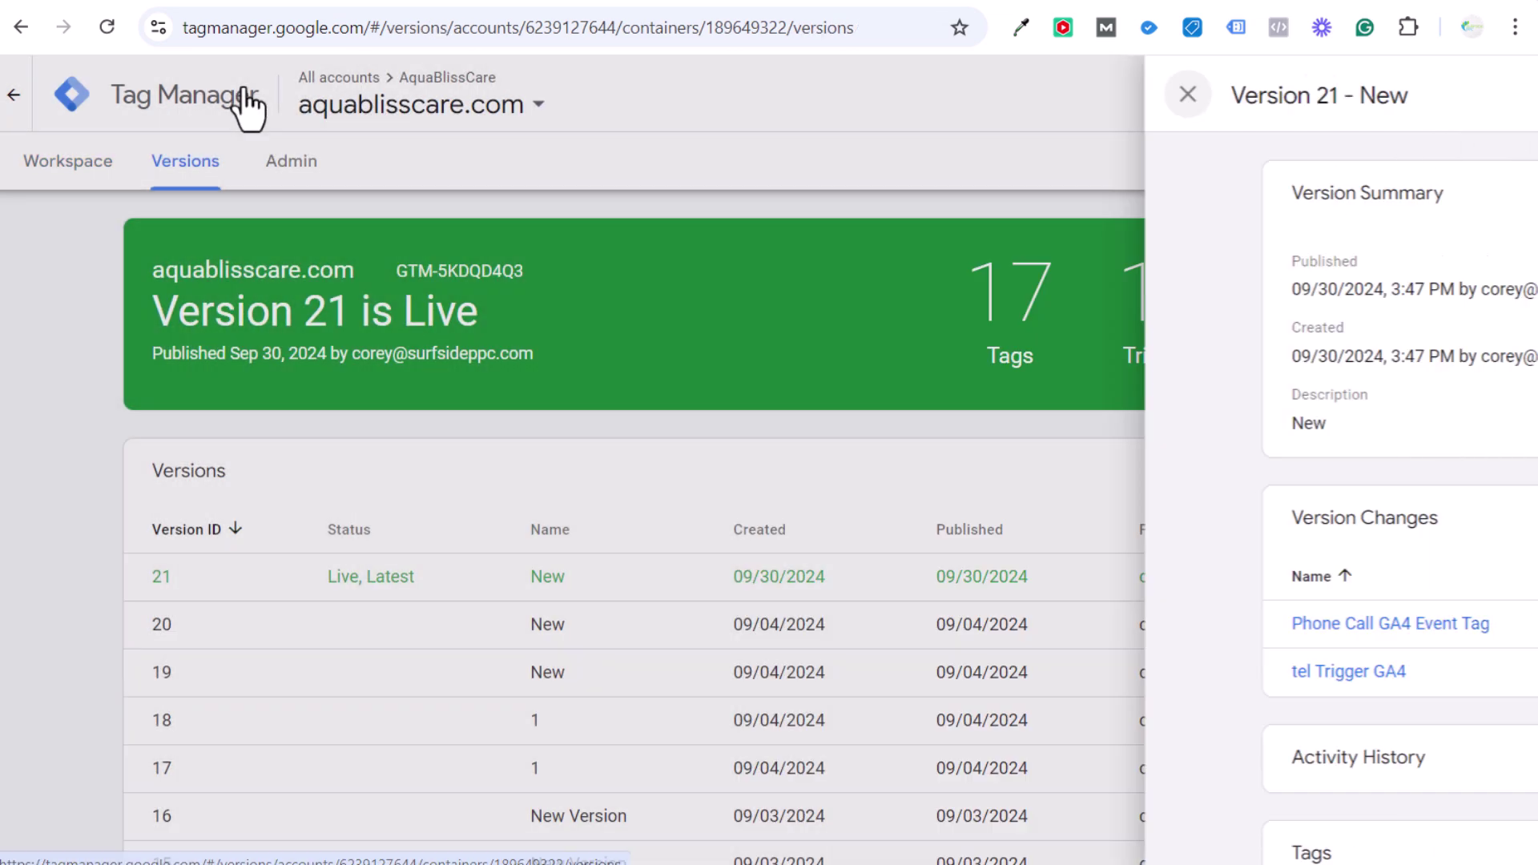
left_click(38, 166)
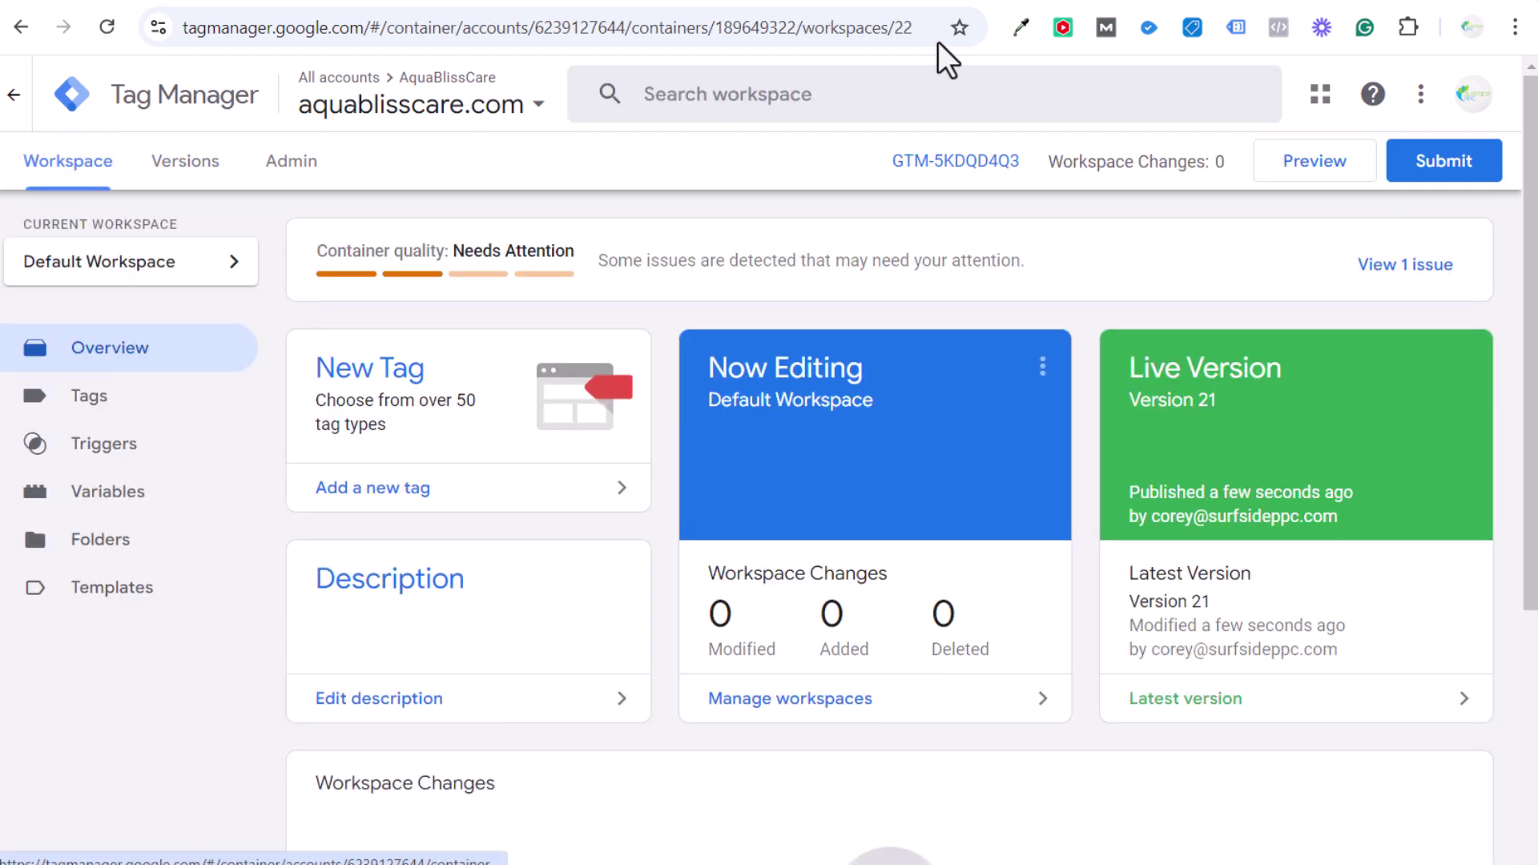
left_click(1209, 3)
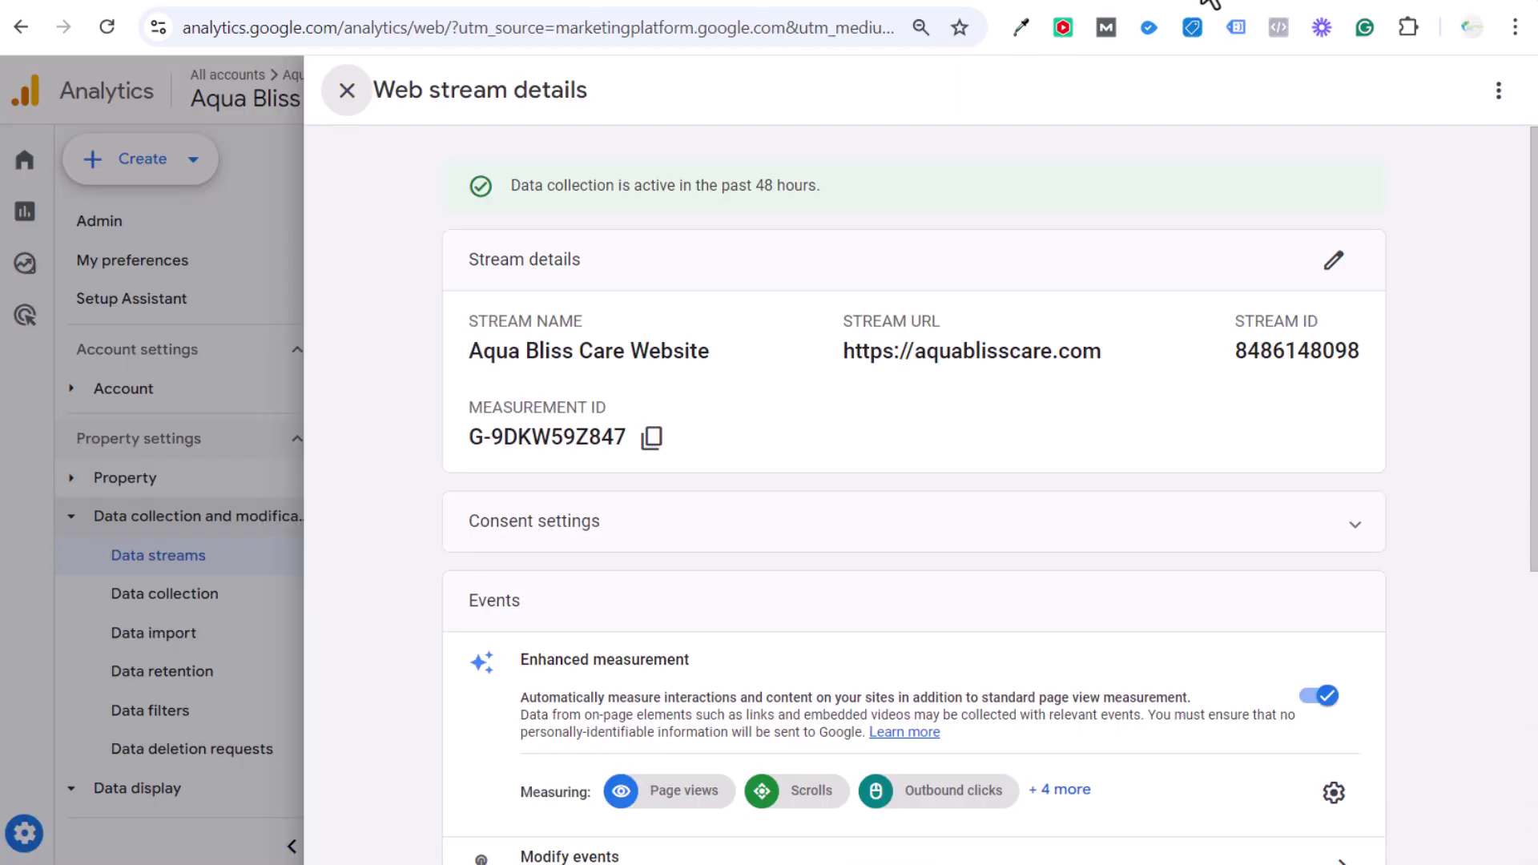
Close the web stream details and open the property's Events settings under Data display.
left_click(349, 93)
left_click(71, 515)
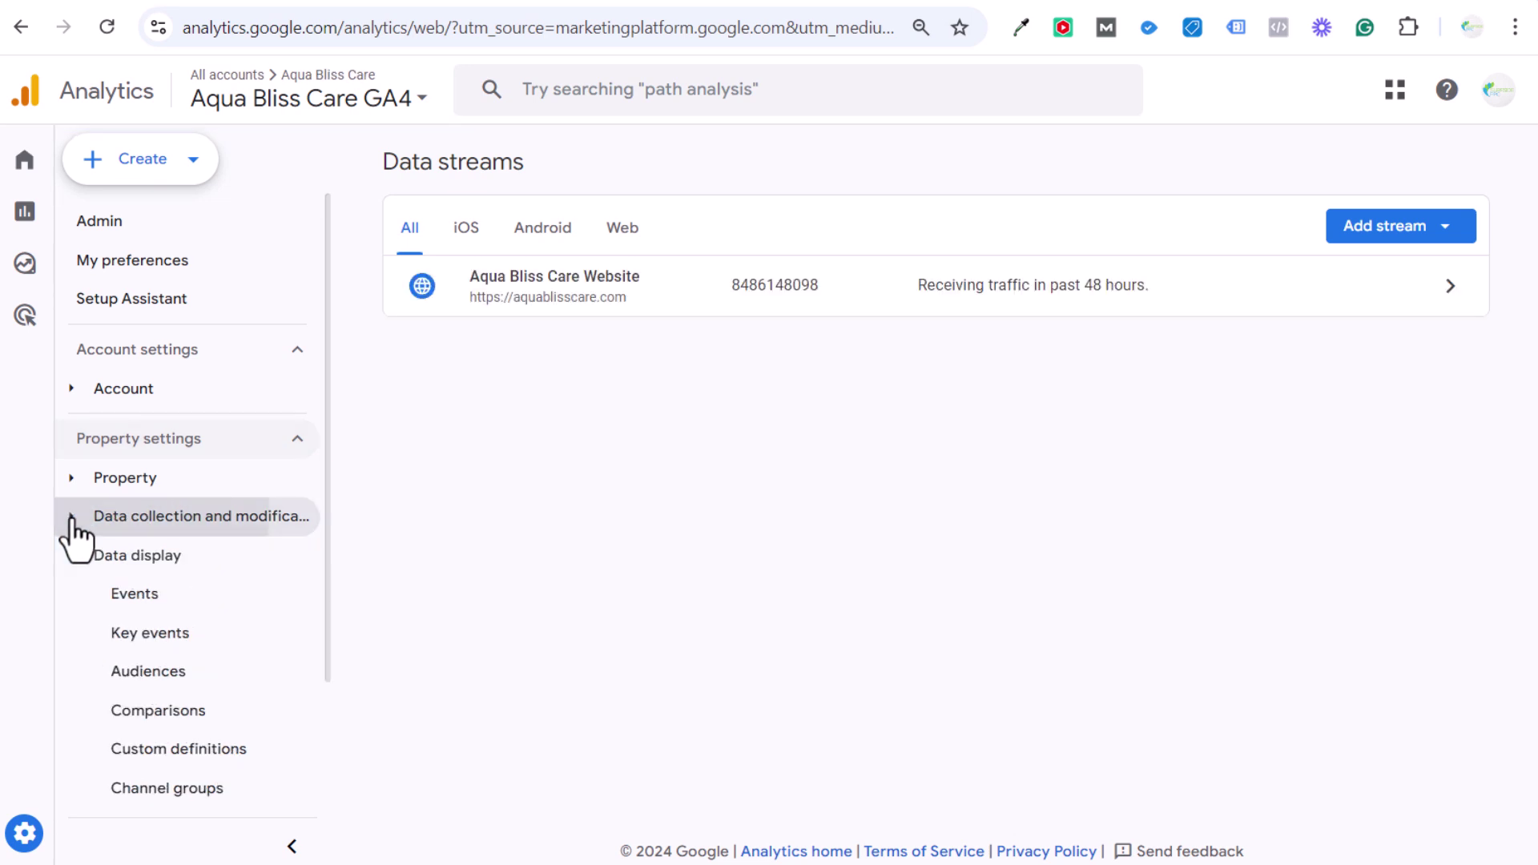
left_click(127, 563)
left_click(126, 561)
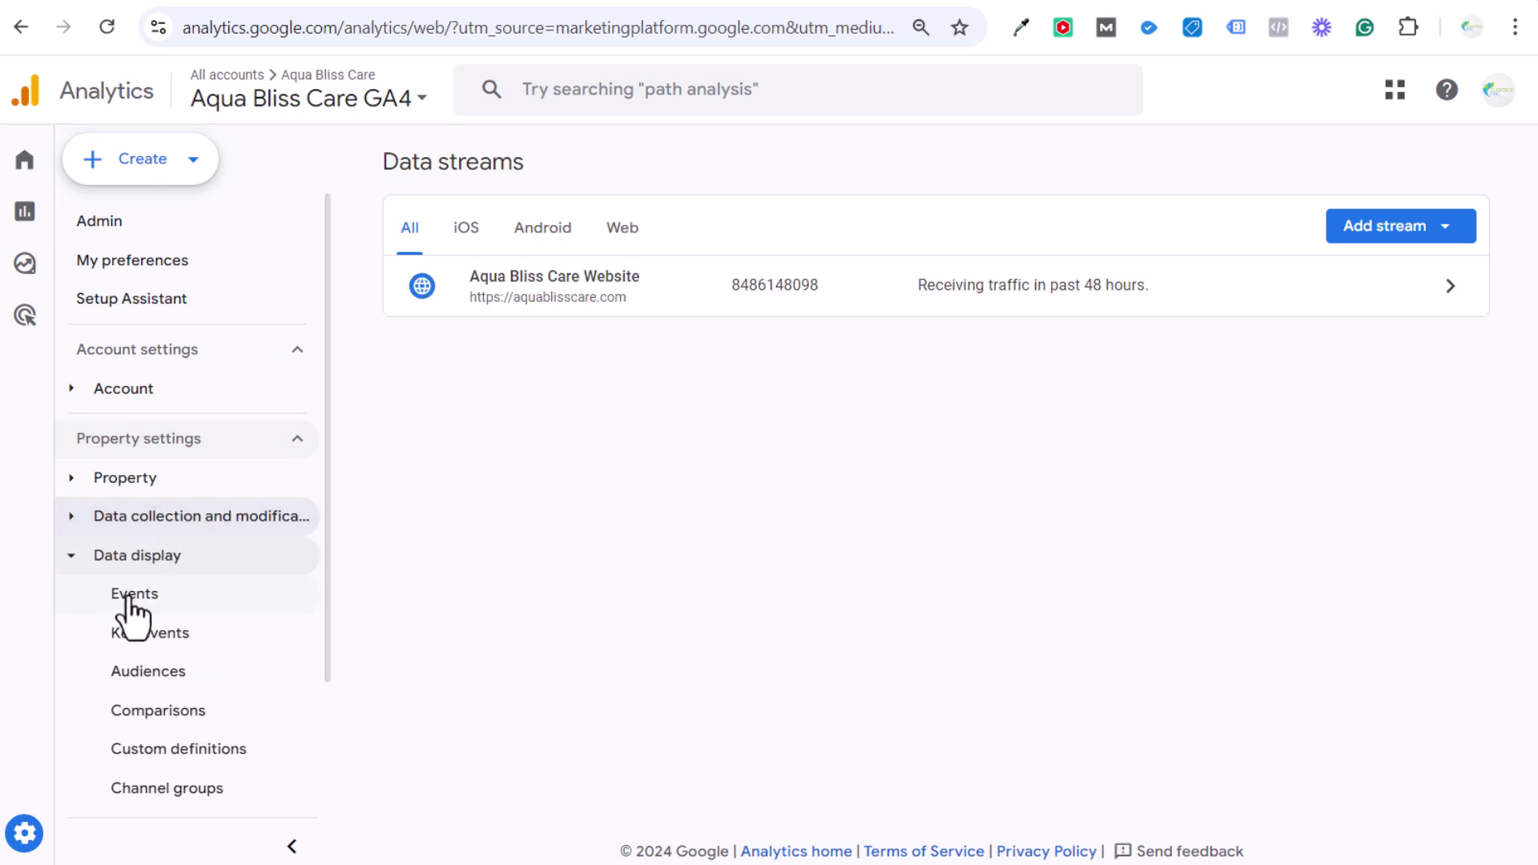
left_click(129, 600)
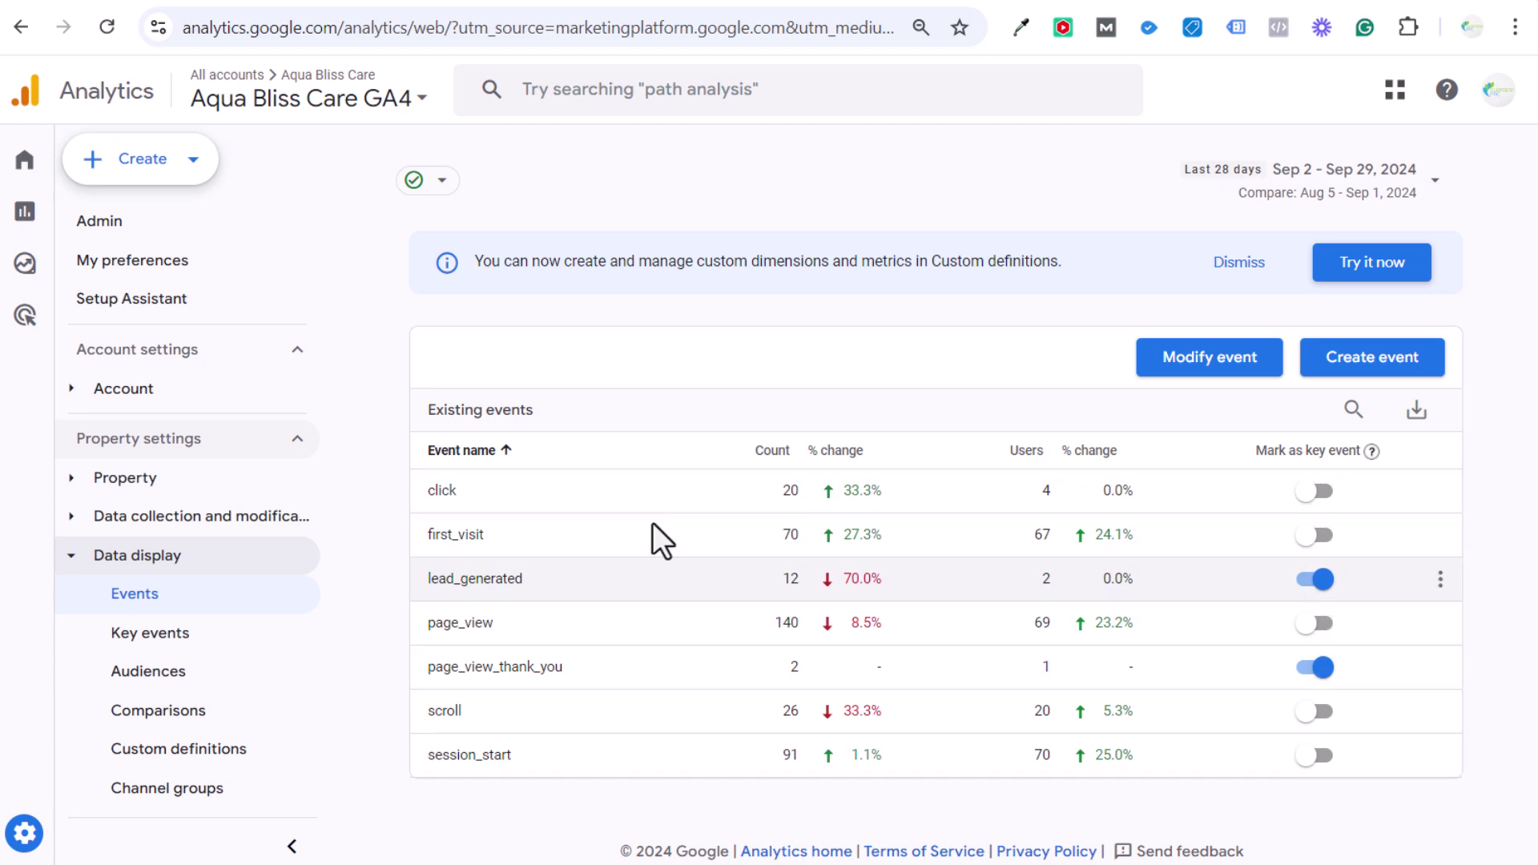
Open the custom events list and check the matching conditions of the lead_generated event.
left_click(1406, 368)
left_click(1333, 221)
left_click(655, 89)
left_click(961, 335)
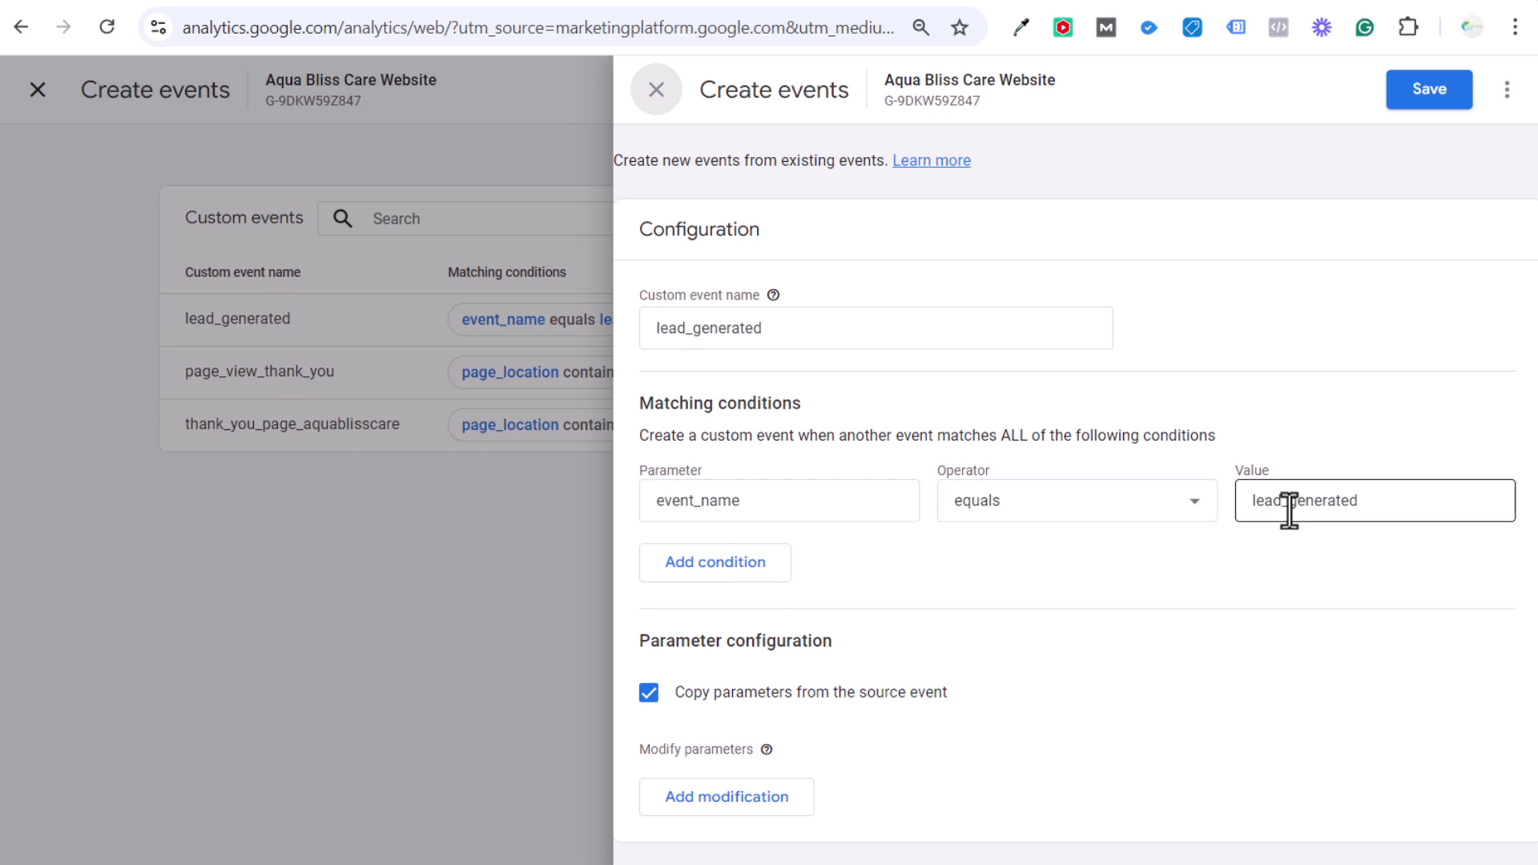
left_click(655, 89)
Switch to Tag Manager and examine the Google Analytics 4 Event Thank You Page tag and its Thank You page trigger.
left_click(1272, 6)
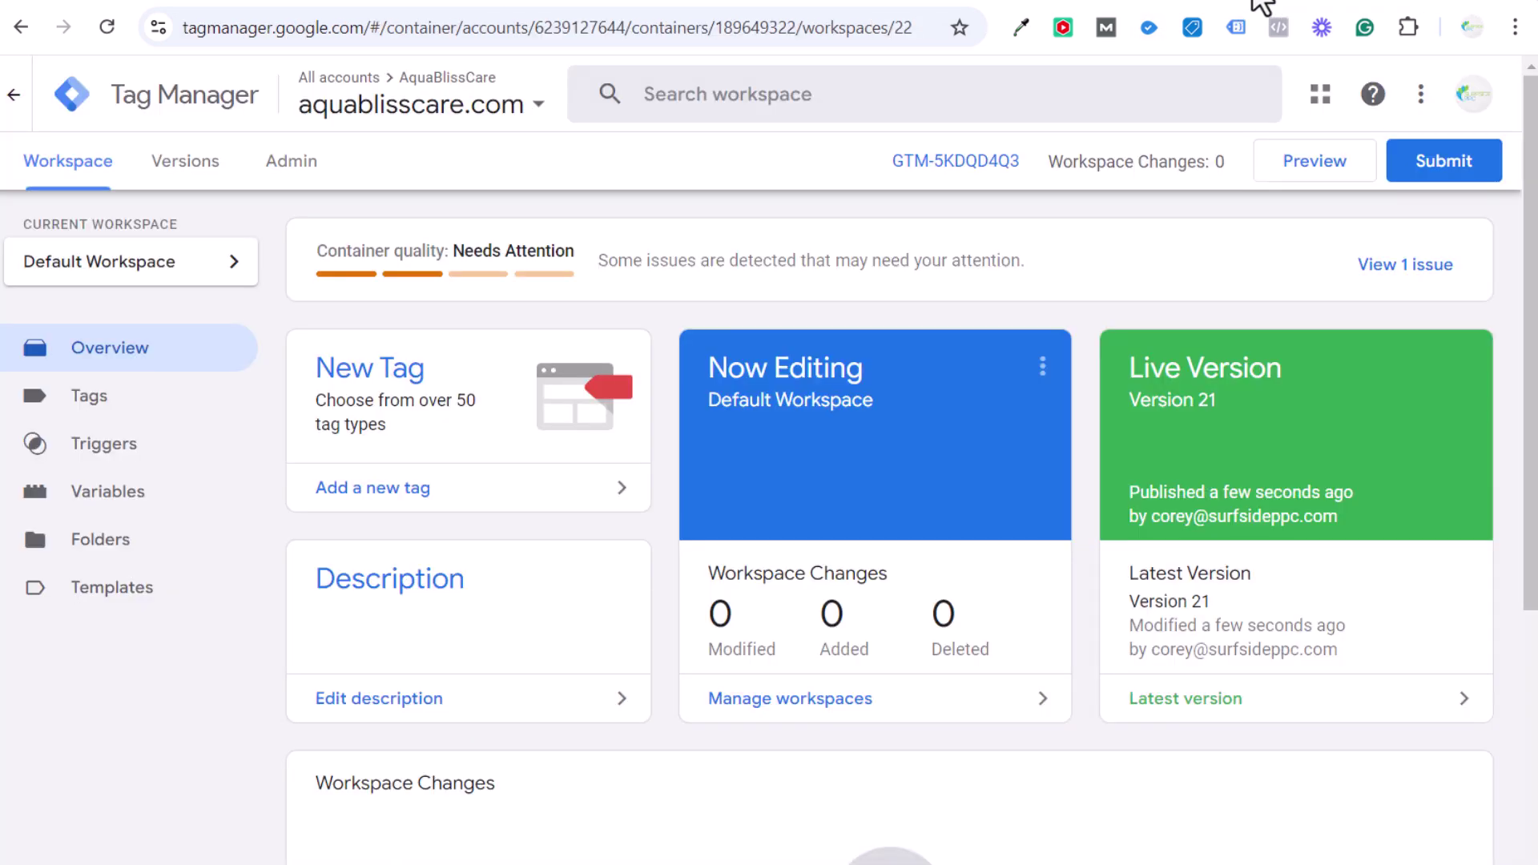
left_click(196, 398)
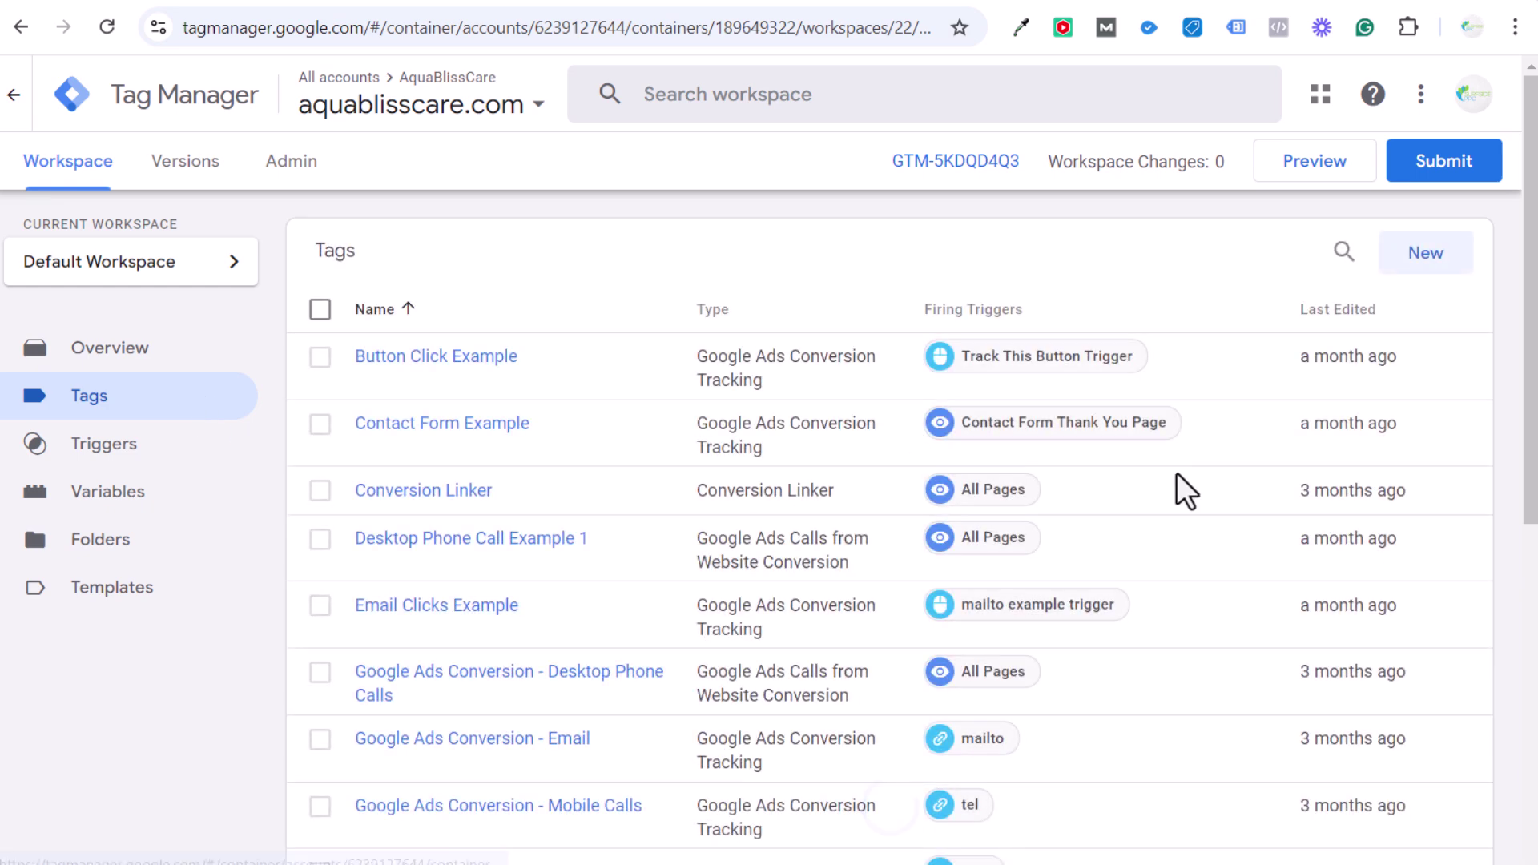
scroll(1201, 525, "down", 8)
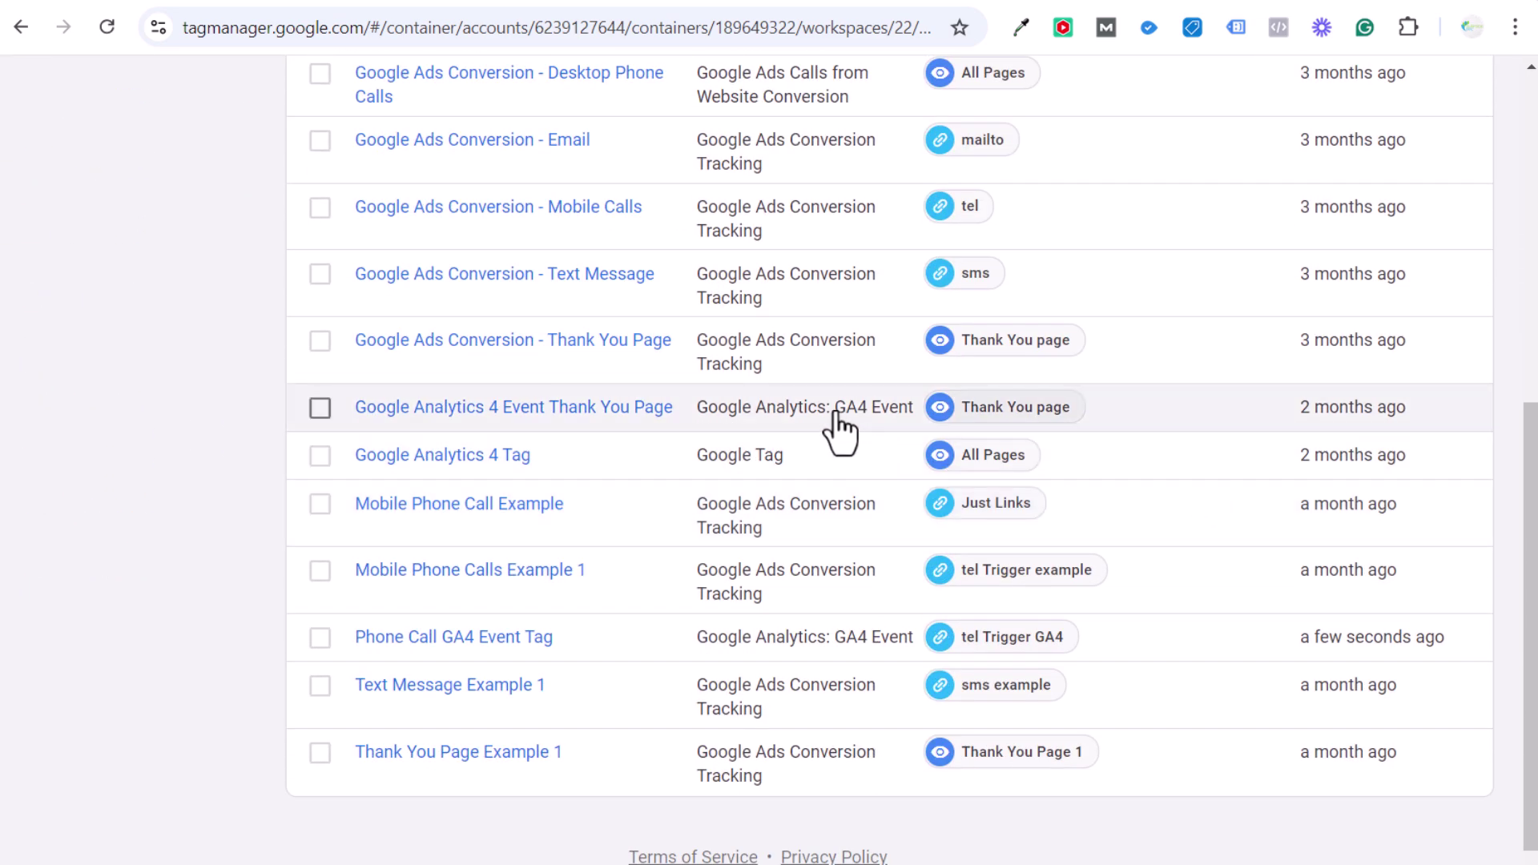
left_click(578, 410)
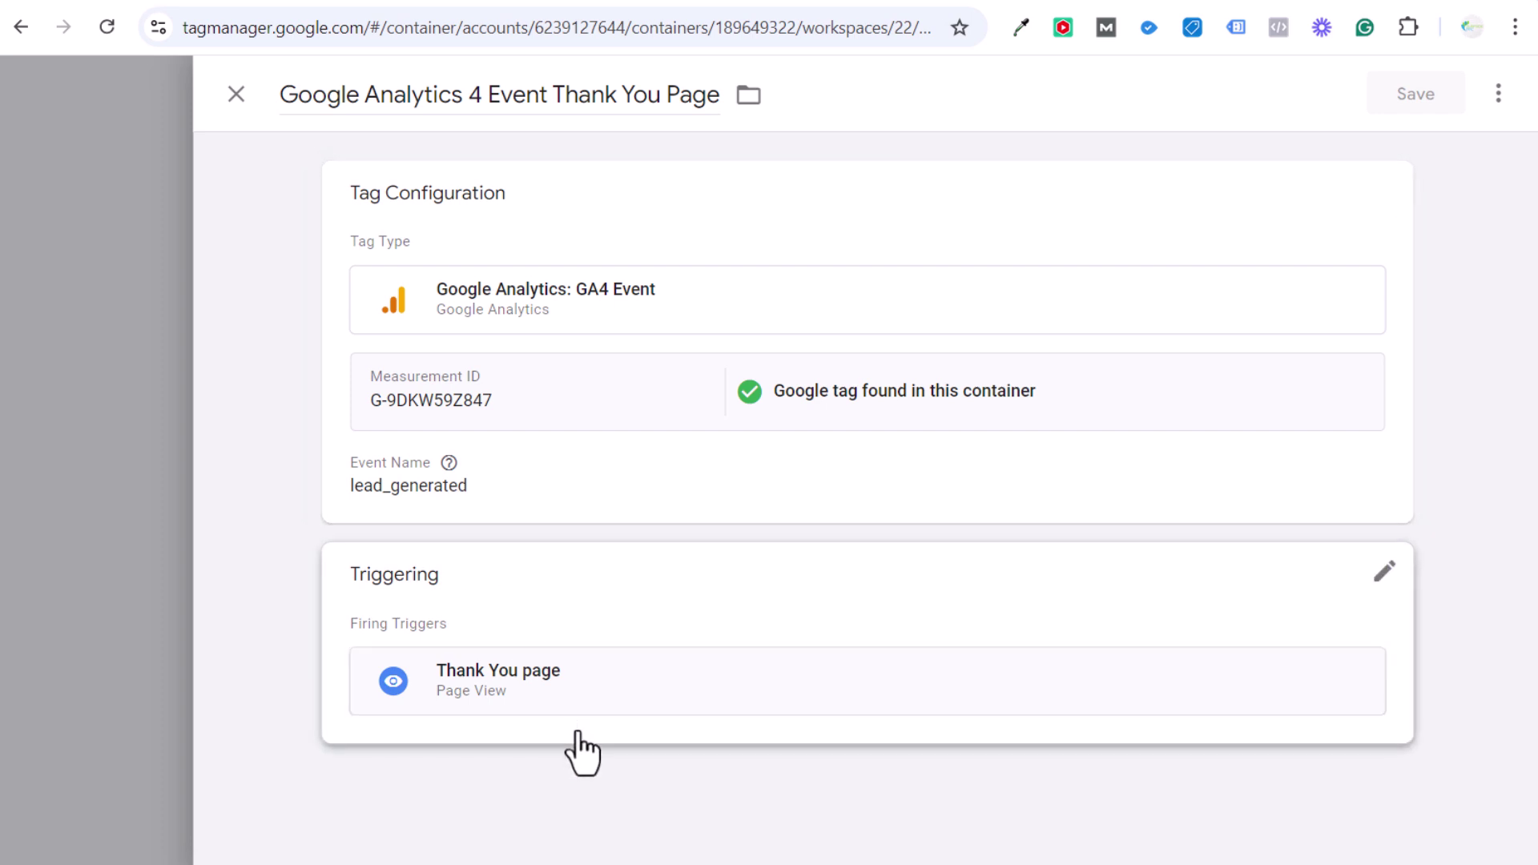
left_click(570, 708)
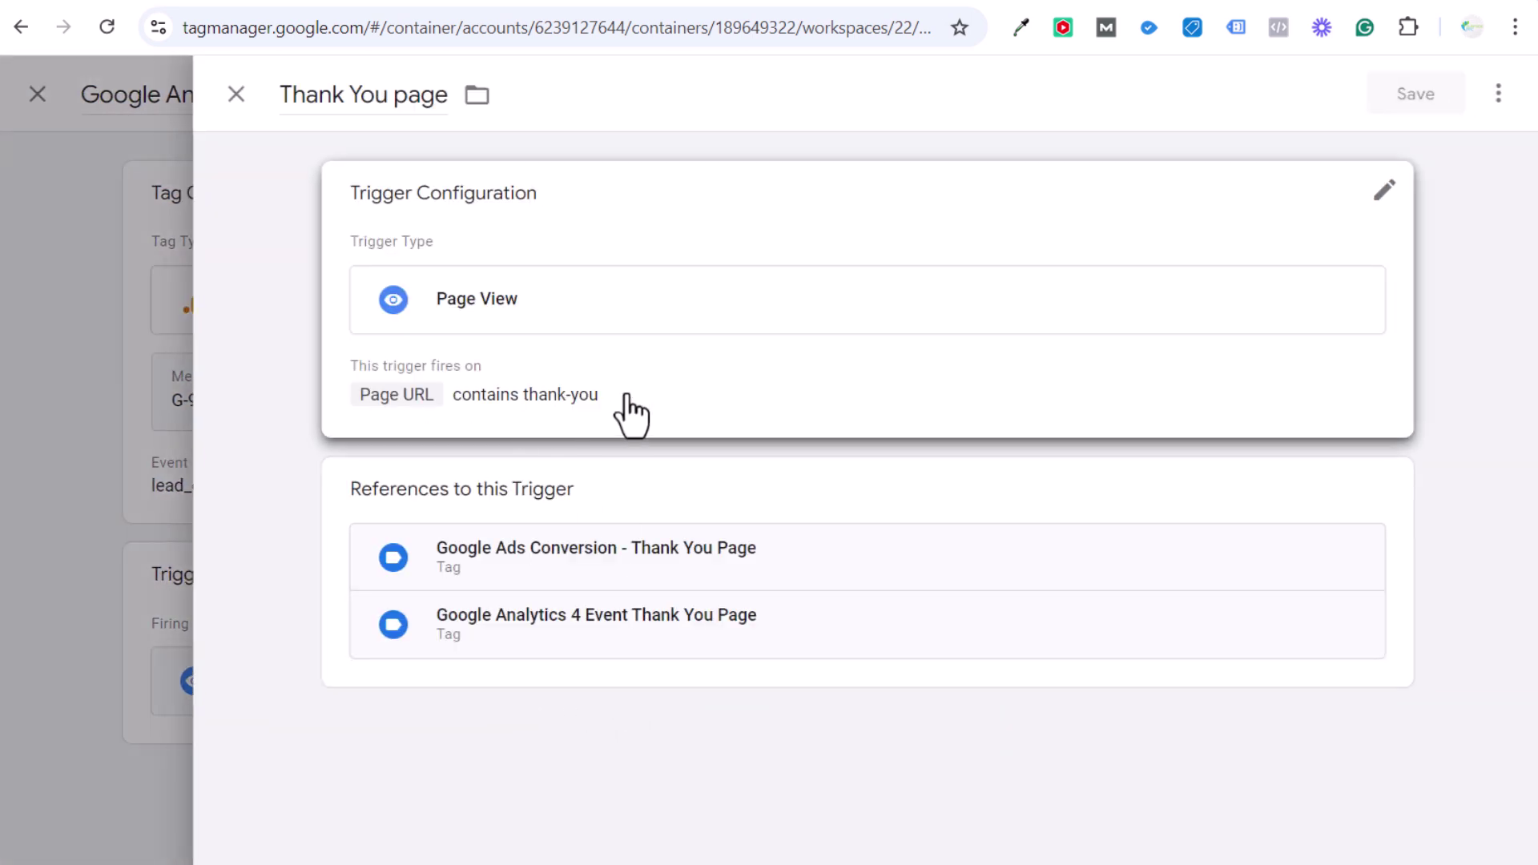
Return to Google Analytics and compare the lead_generated custom event's matching value with the tag's event name.
left_click(1211, 8)
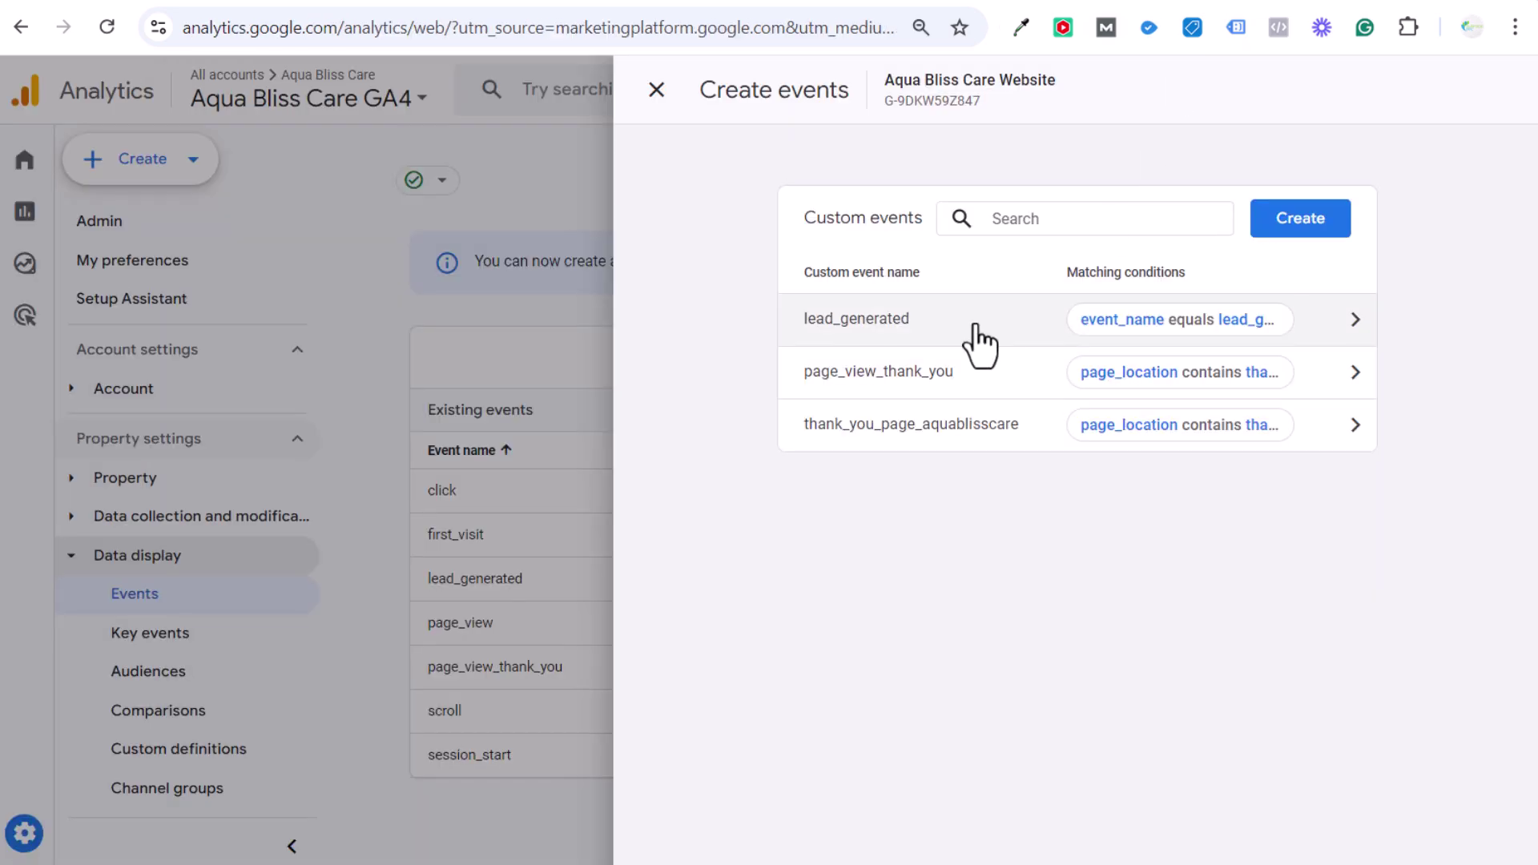
left_click(1065, 344)
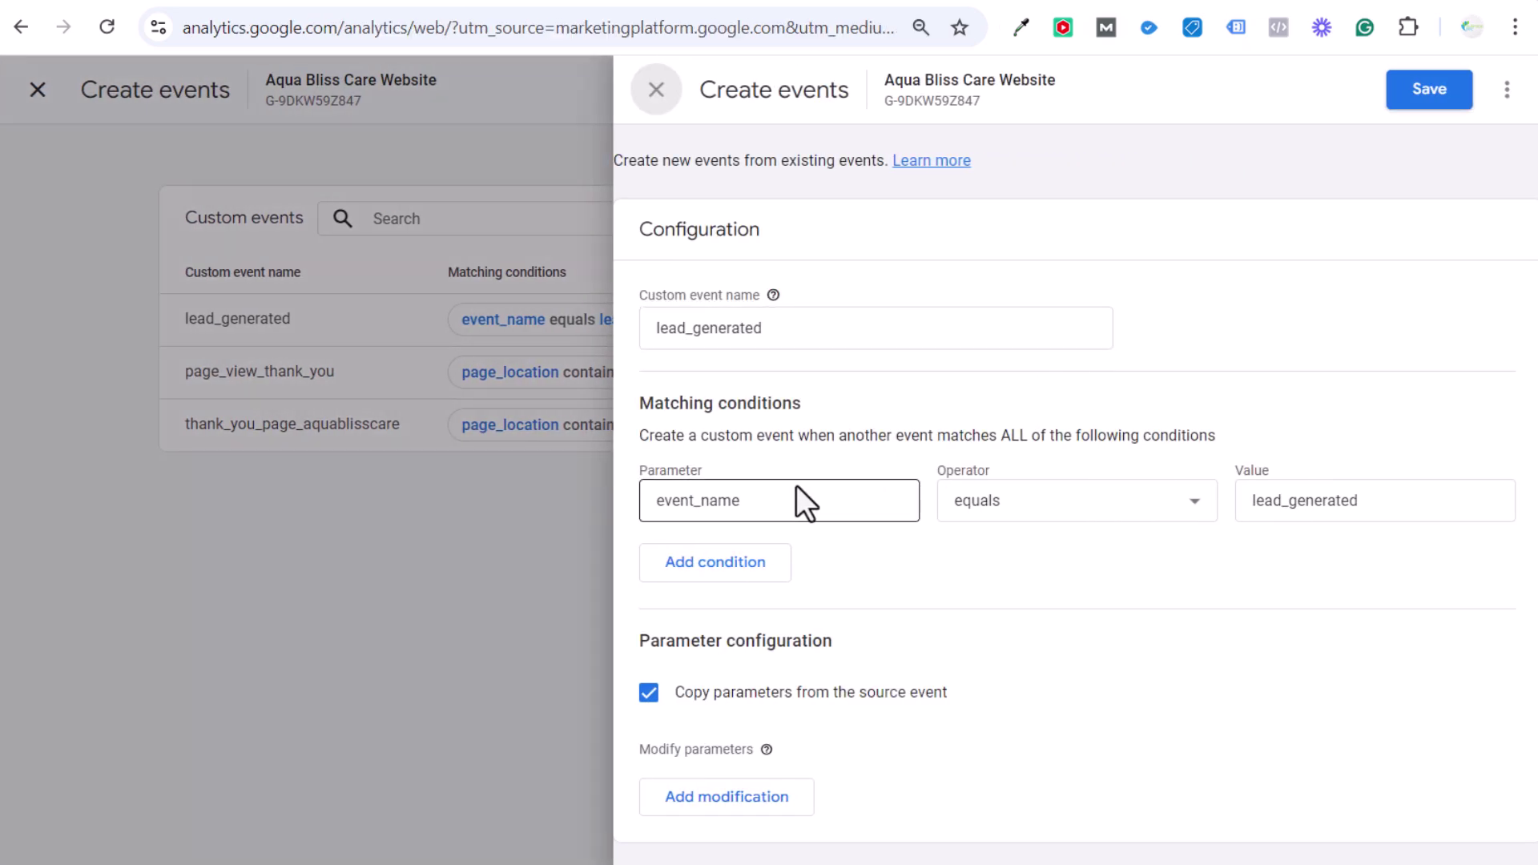
left_click(1385, 505)
double_click(1385, 504)
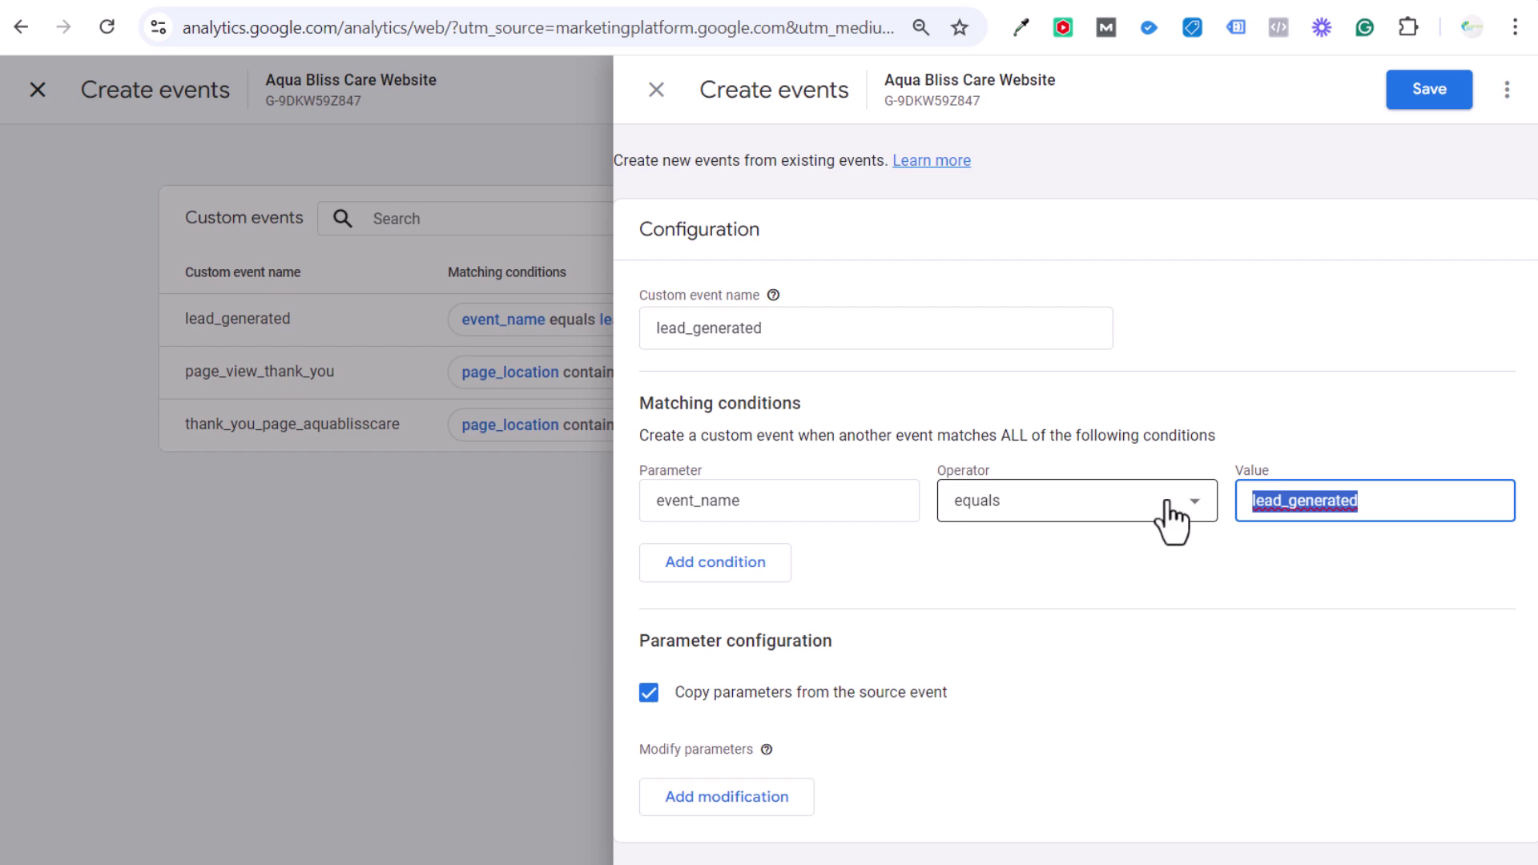
left_click(660, 96)
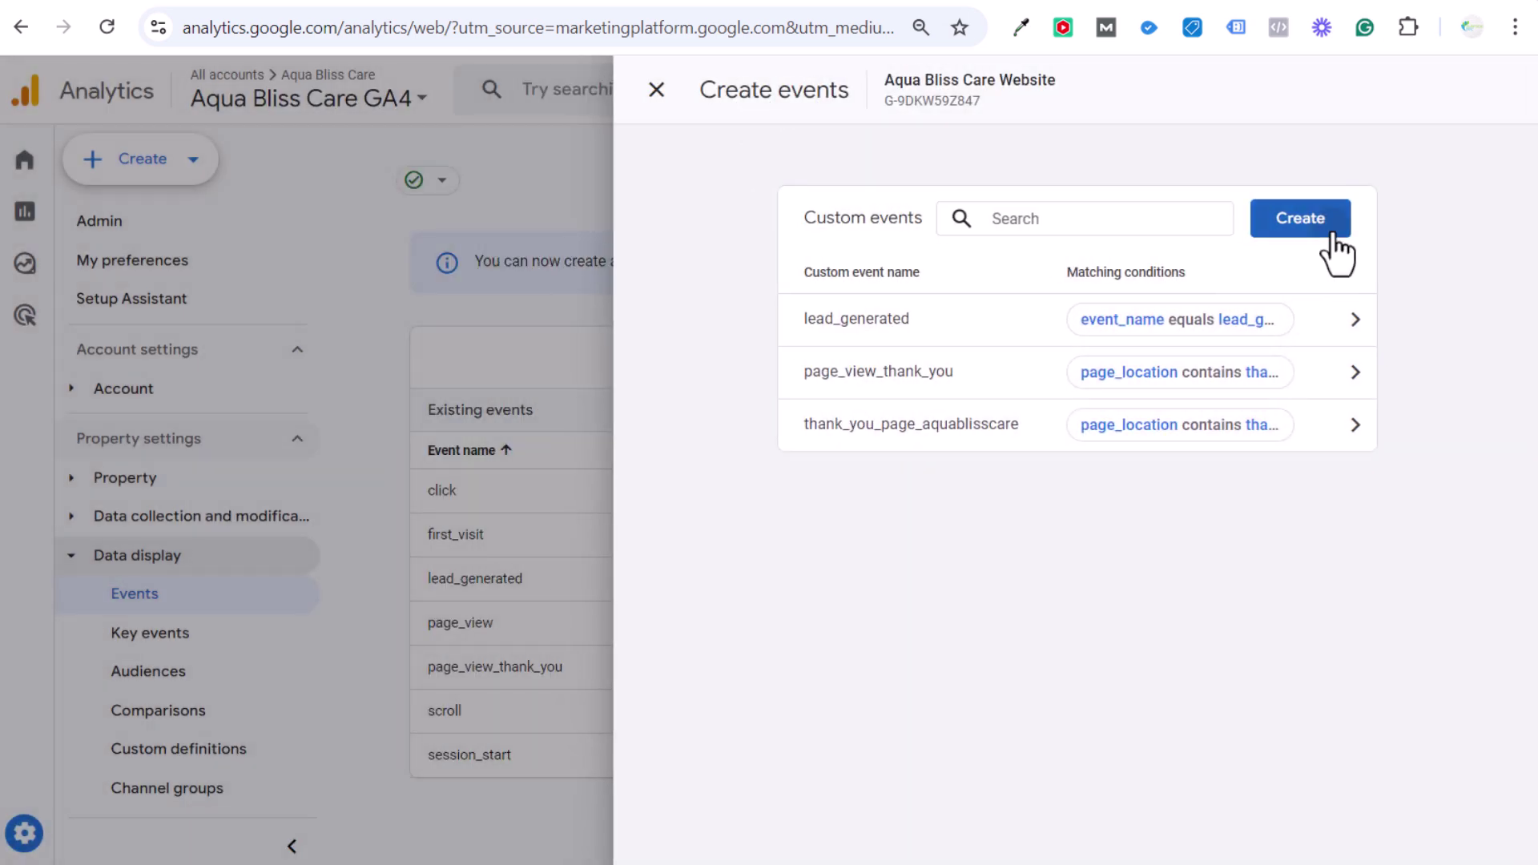
Start a new custom event and name it phone_call_aquablisscare.
left_click(1330, 228)
left_click(833, 330)
type("New")
key("BackSpace")
key("BackSpace")
key("BackSpace")
type("phone_call_aquablisscare")
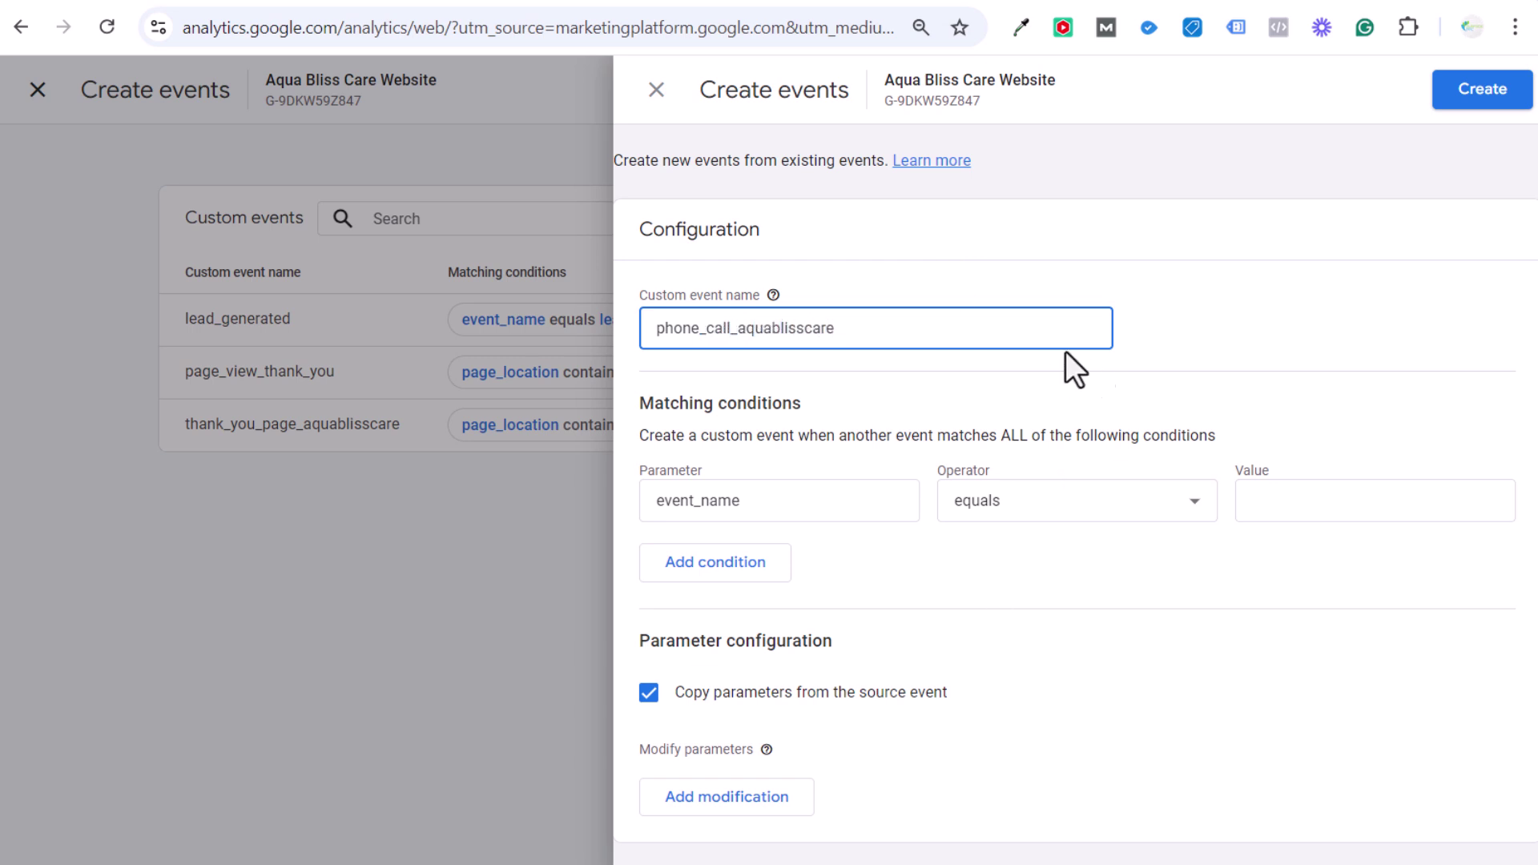
Set the matching condition to event_name equals phone_call_aquablisscare and create the custom event.
left_click_drag(905, 332, 603, 330)
key("ctrl+c")
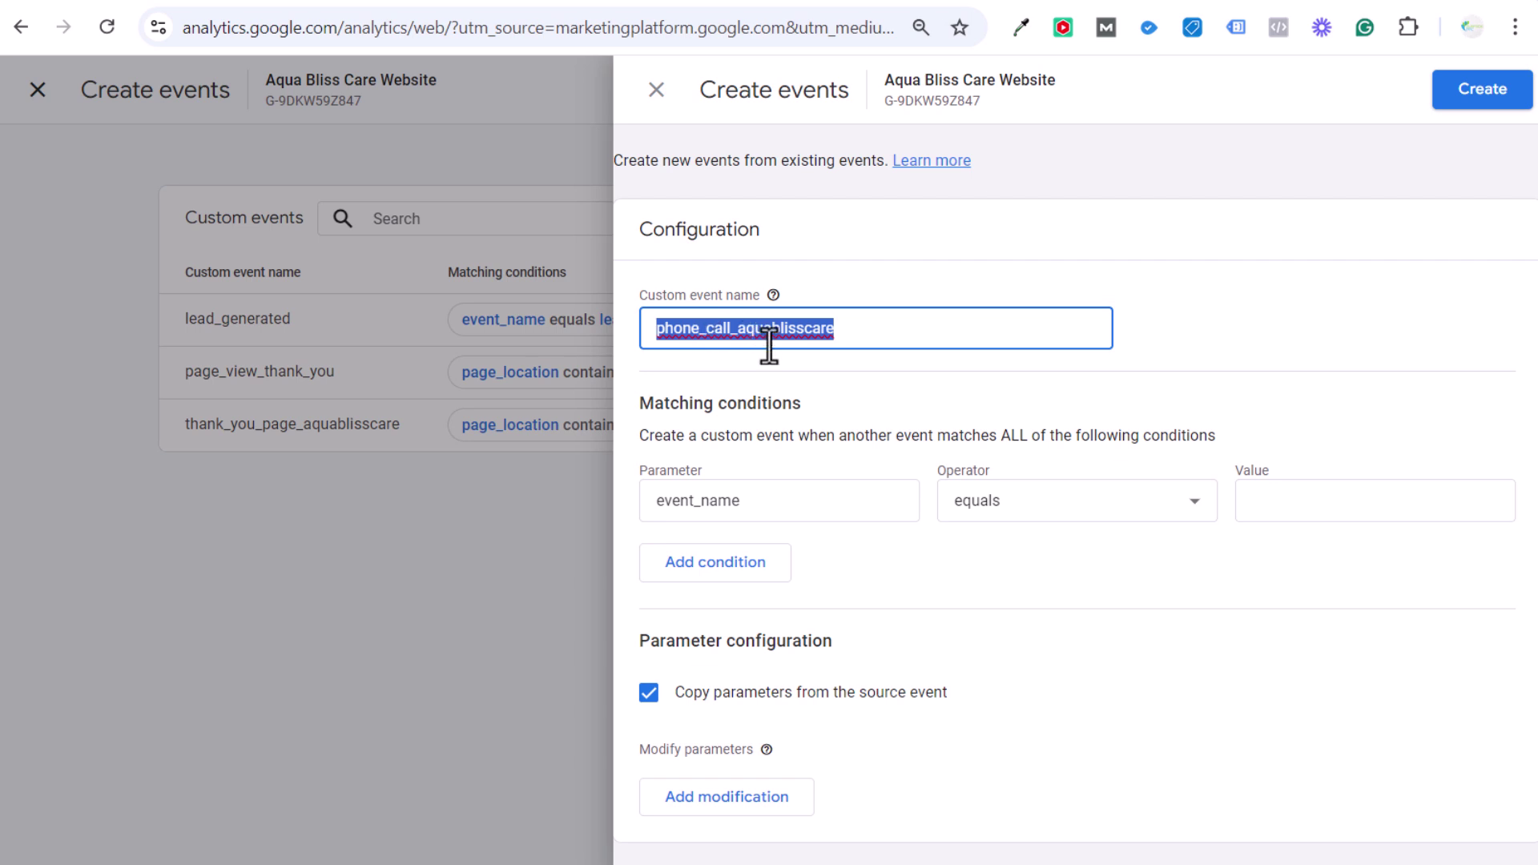
left_click(768, 505)
left_click(1049, 503)
left_click(1057, 532)
left_click(1285, 503)
key("ctrl+v")
left_click(1286, 588)
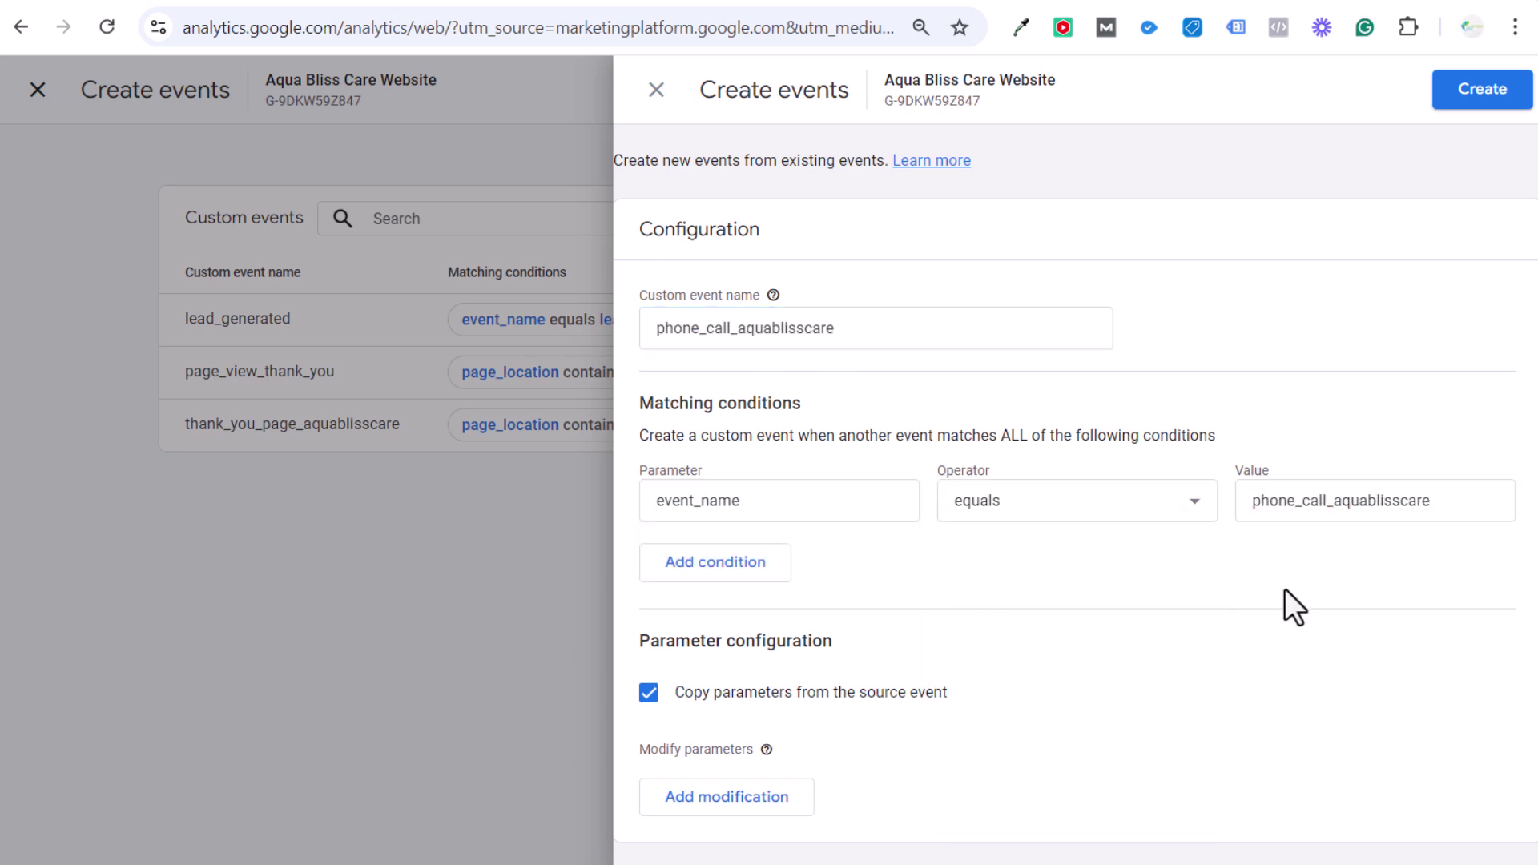
left_click(1437, 104)
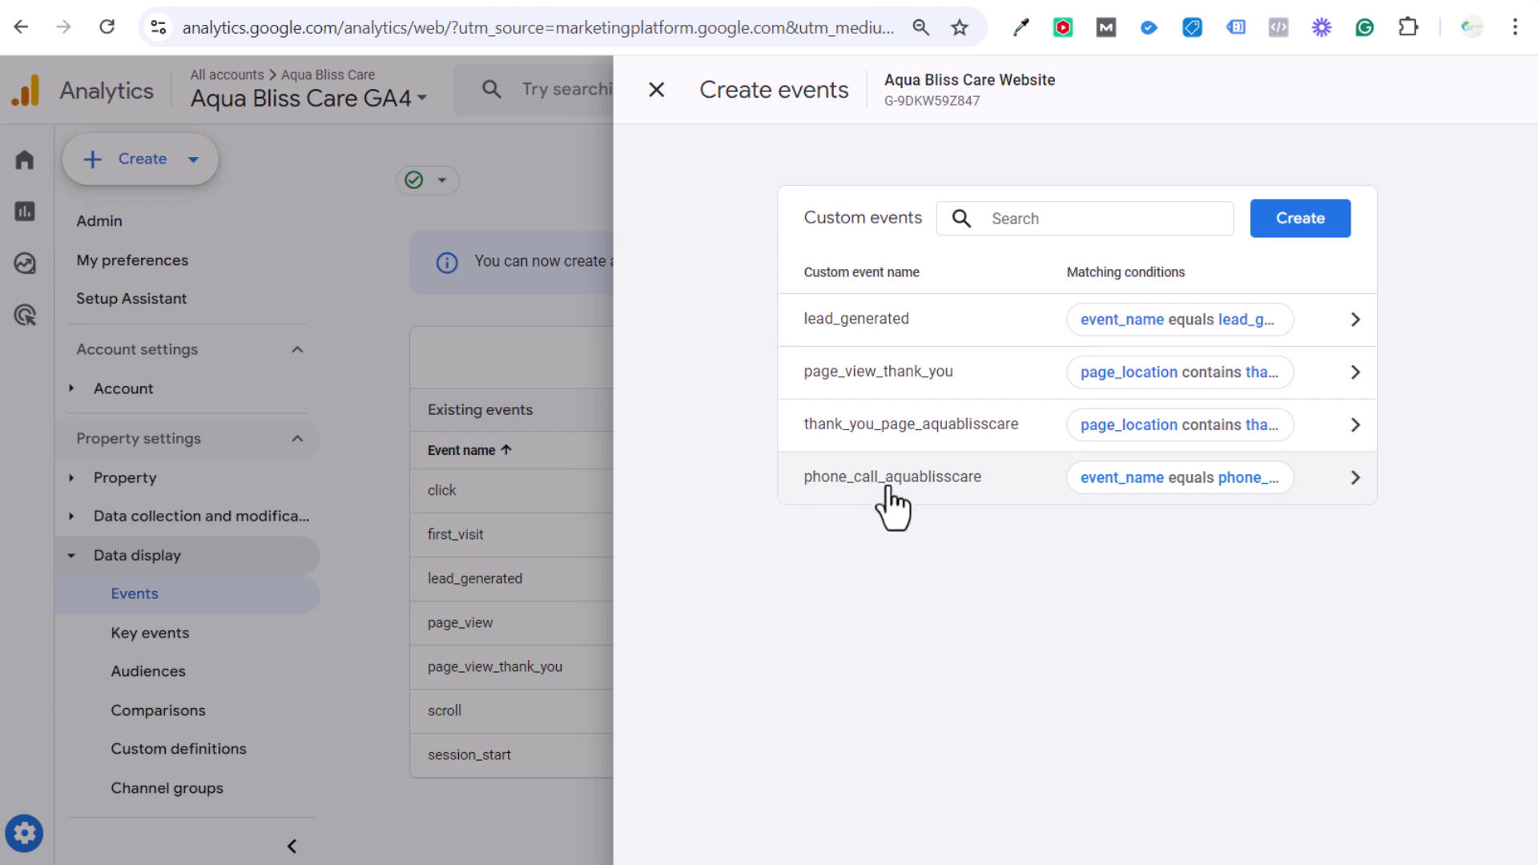
Switch to Tag Manager, close the thank-you page tag and check the event name in the Phone Call GA4 Event Tag.
left_click(1226, 17)
left_click(236, 93)
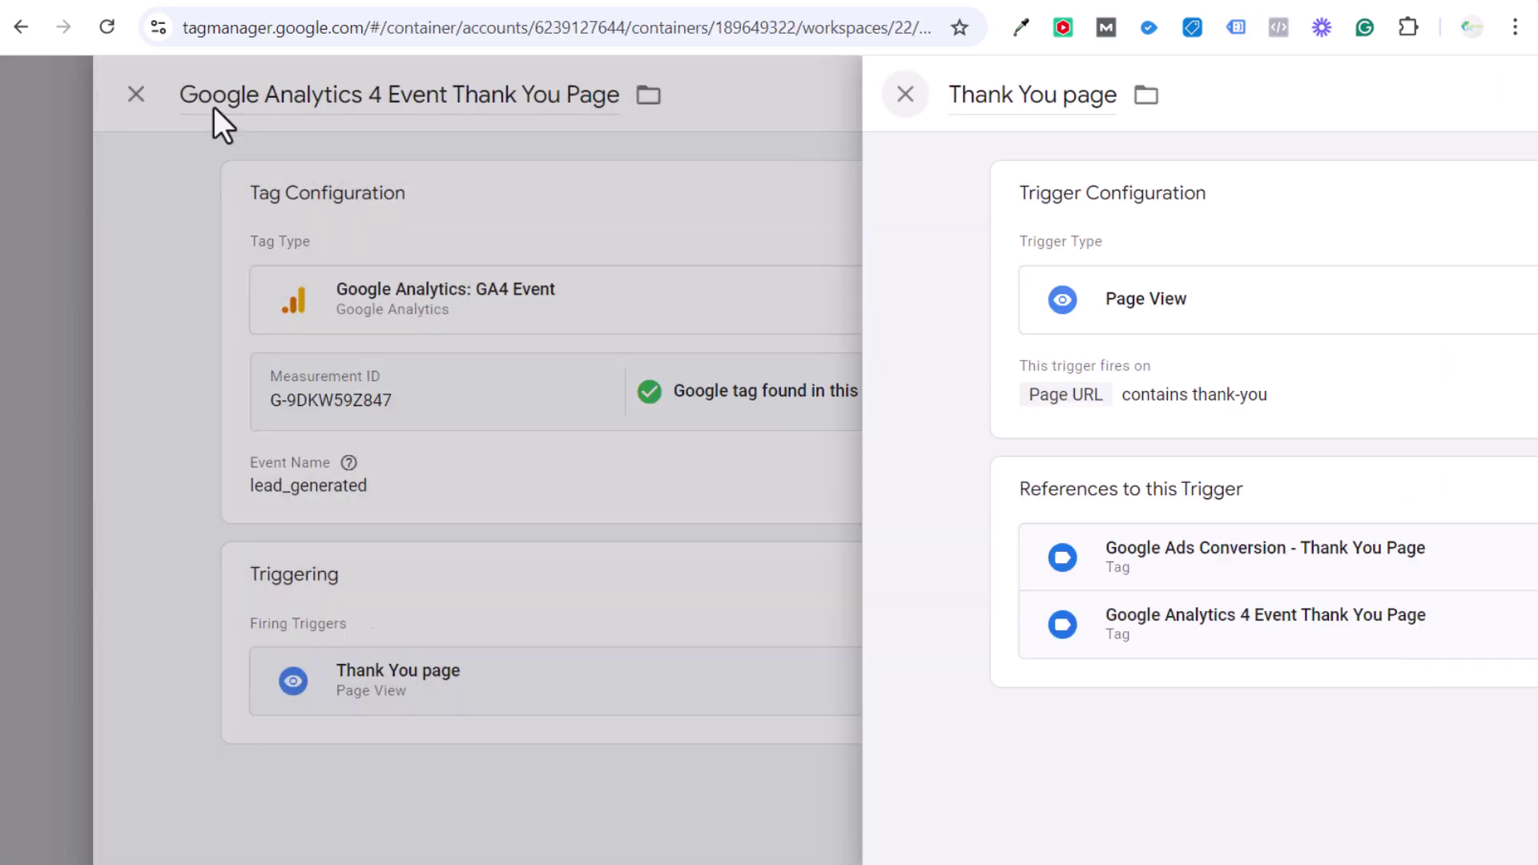
left_click(232, 97)
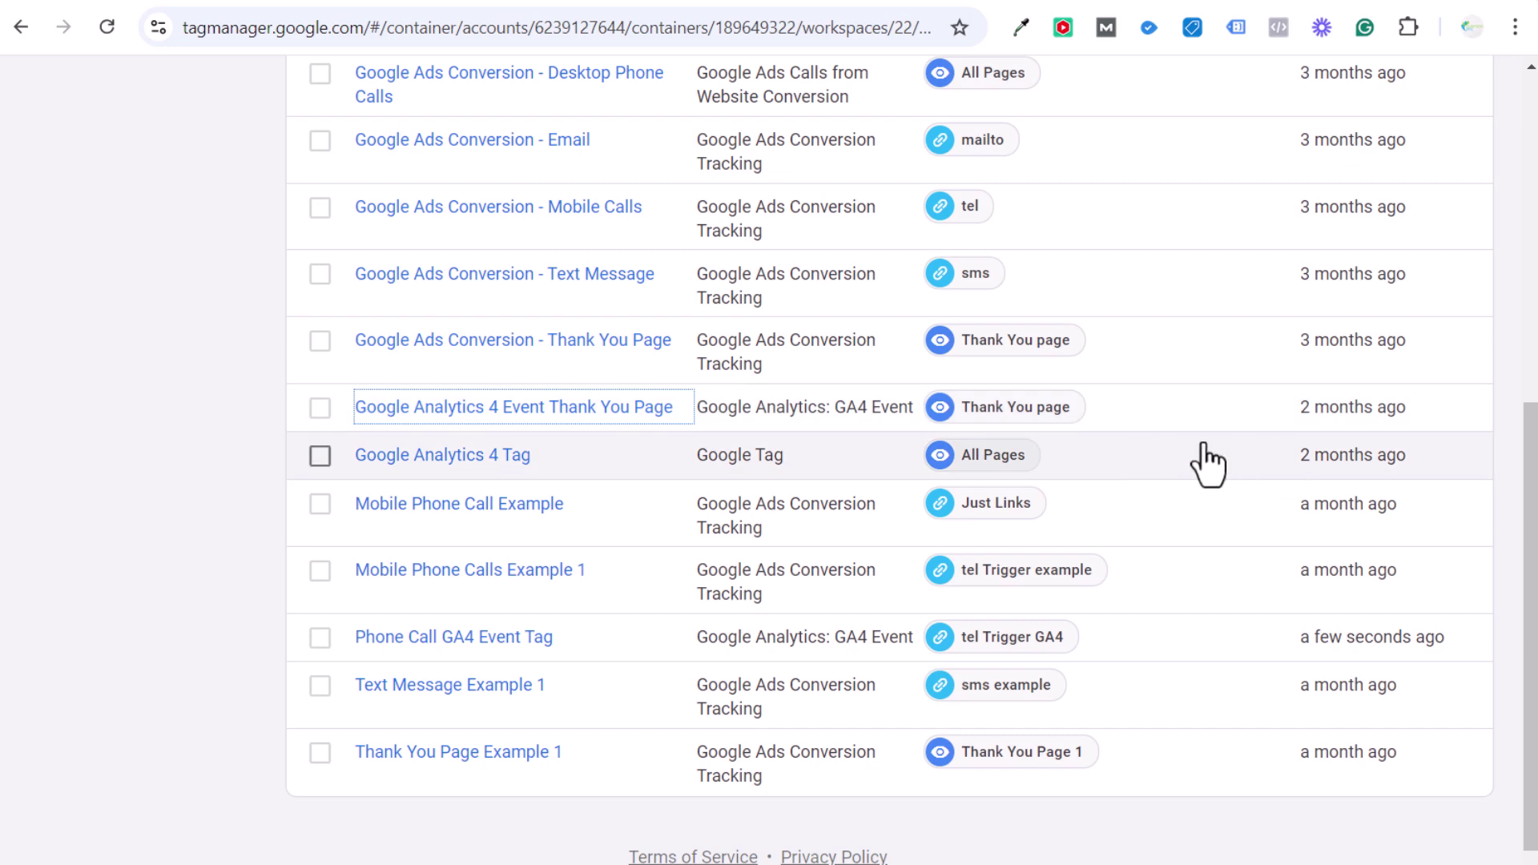
left_click(501, 639)
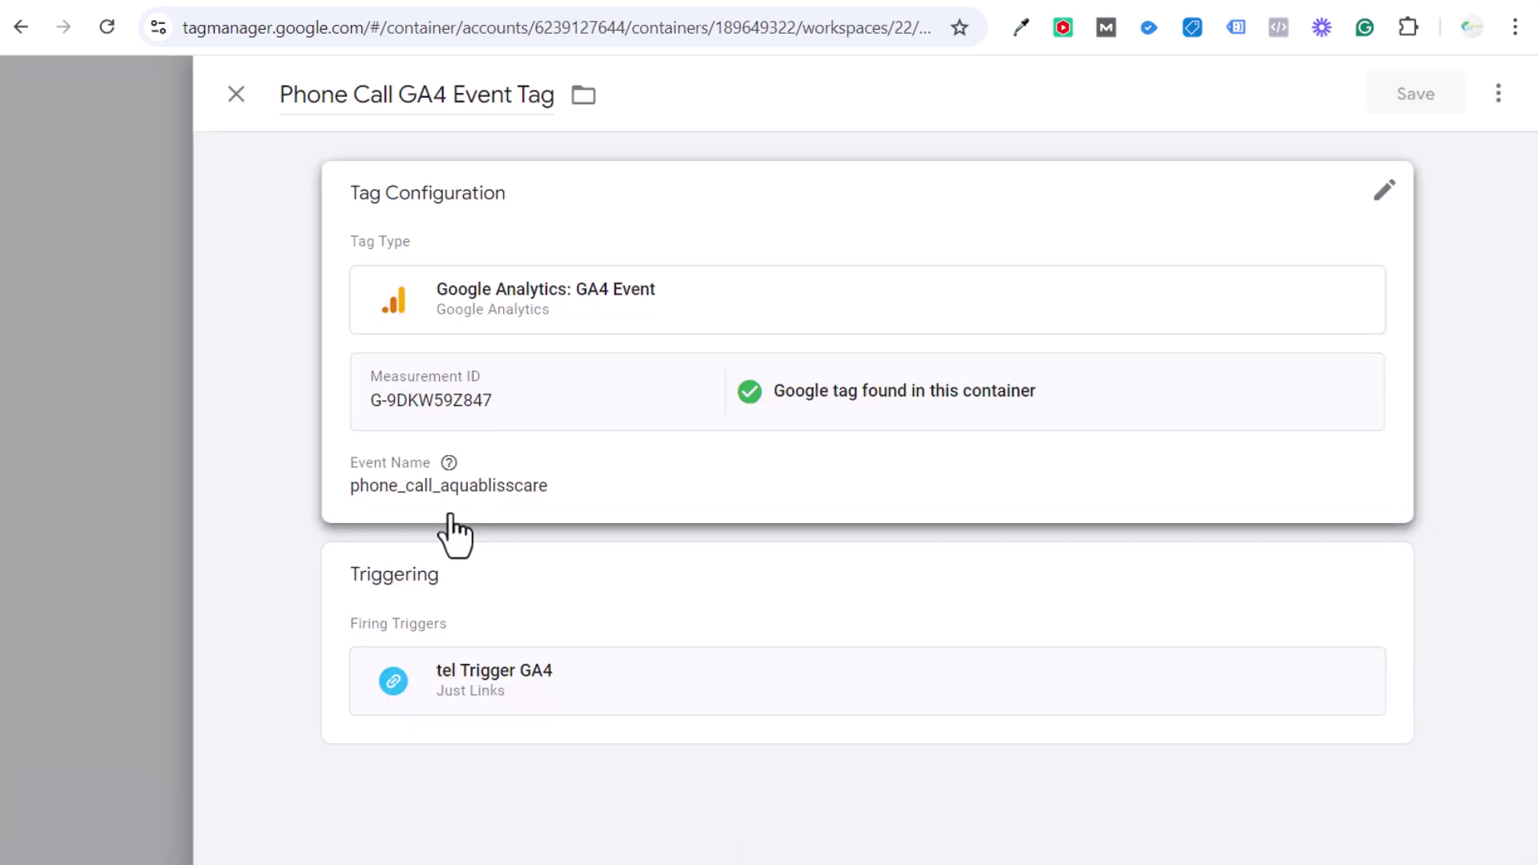
Return to Google Analytics, close the custom events list and create a new key event named phone_call_aquablisscare.
left_click(1211, 2)
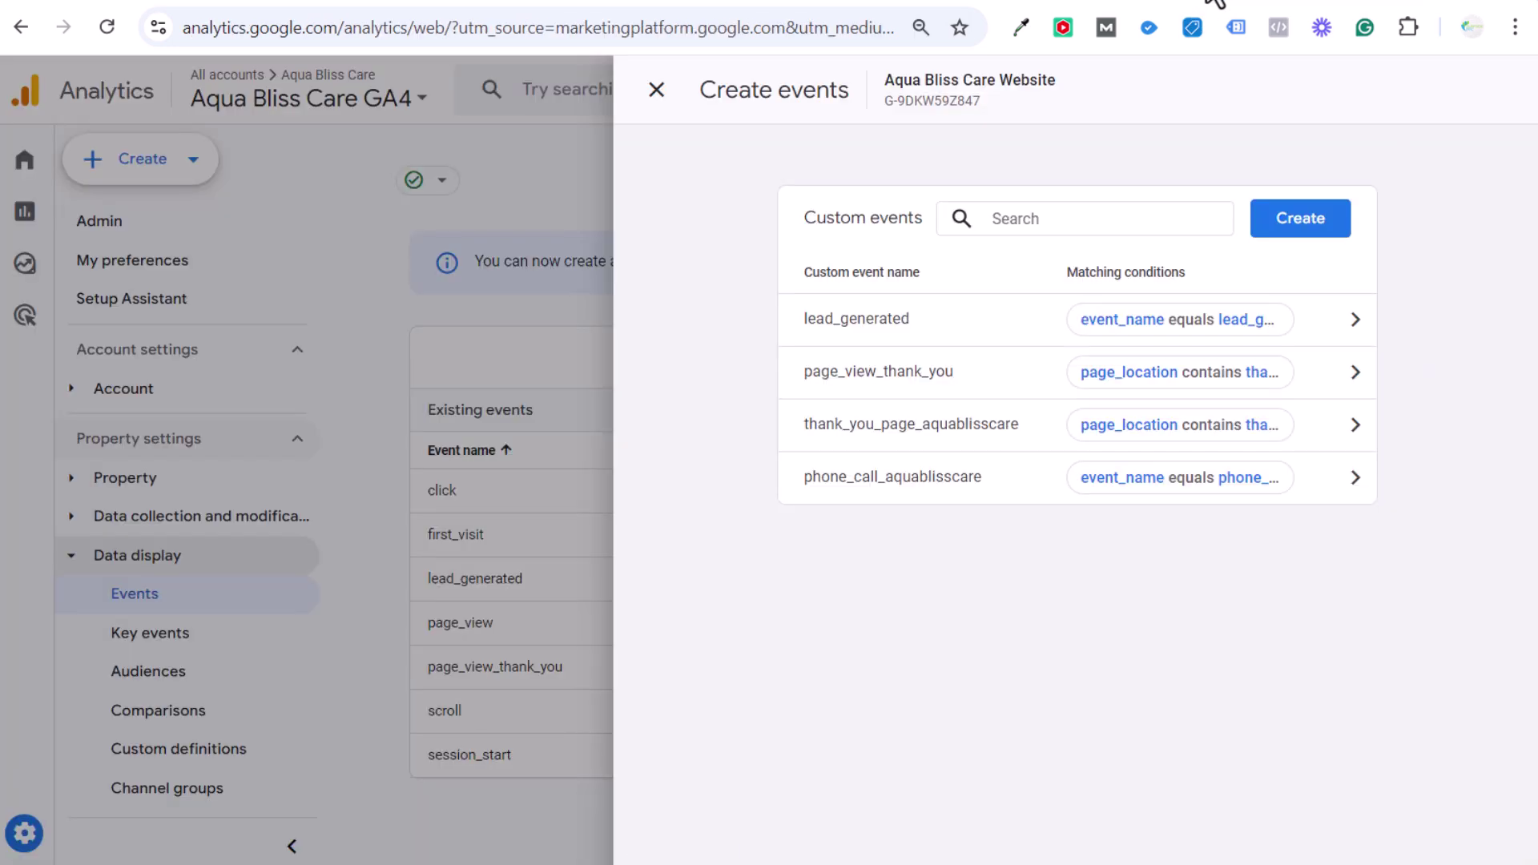
left_click(654, 91)
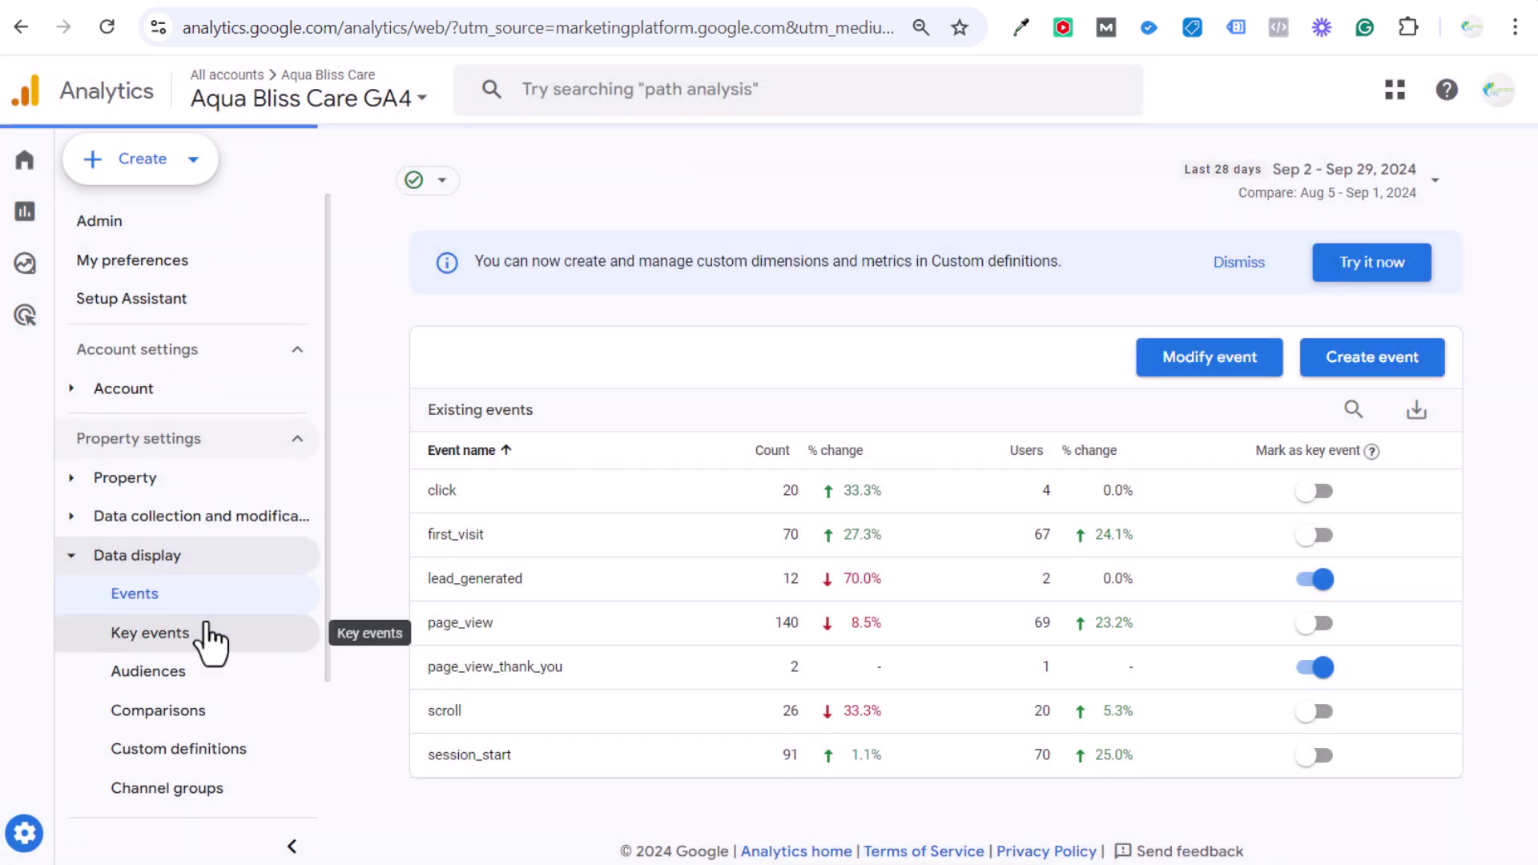
left_click(150, 633)
left_click(1374, 328)
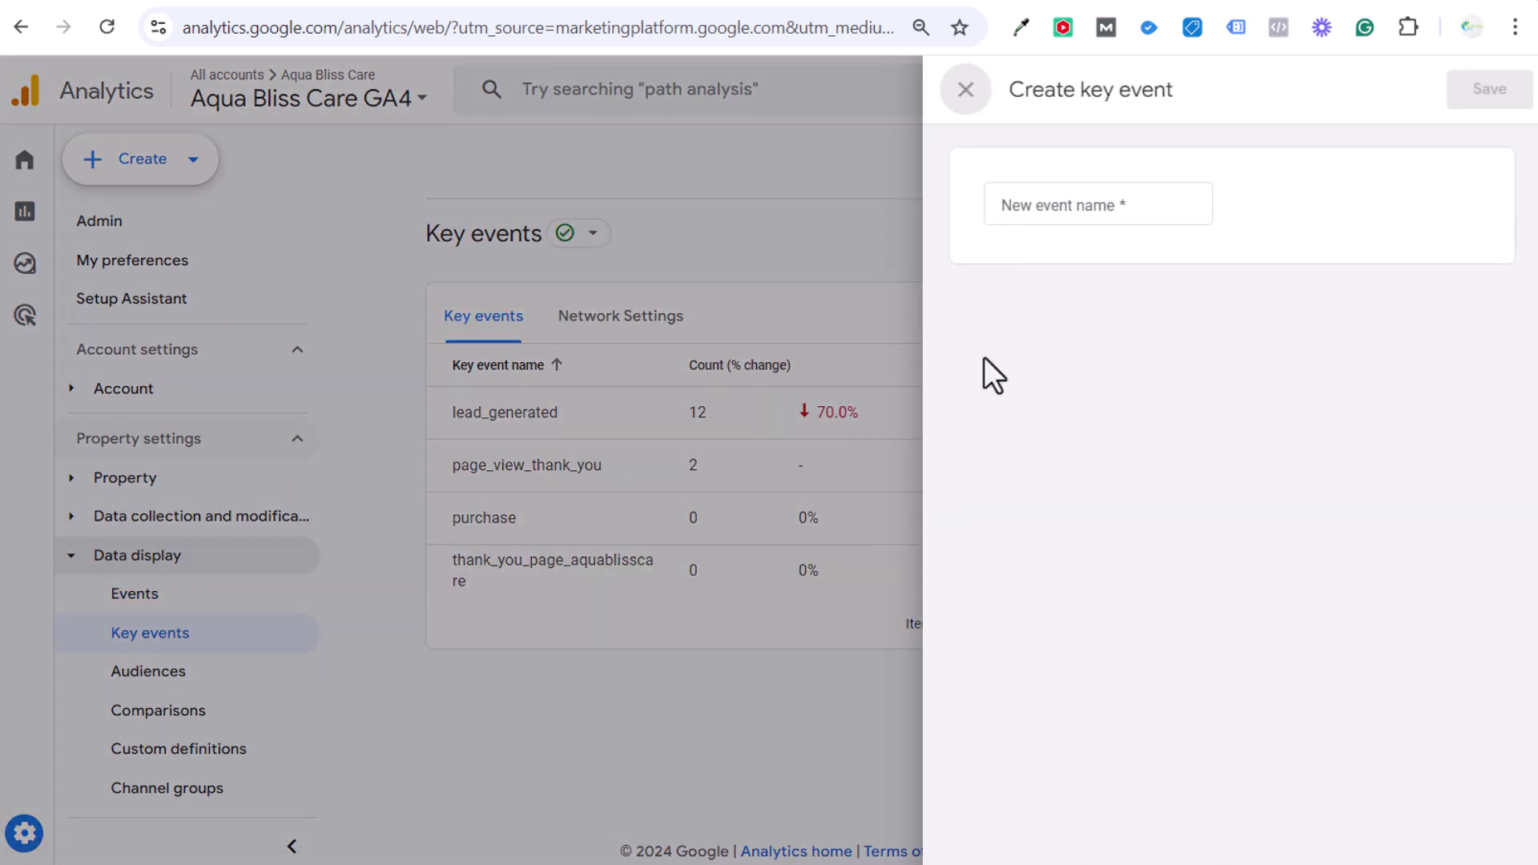
left_click(1086, 204)
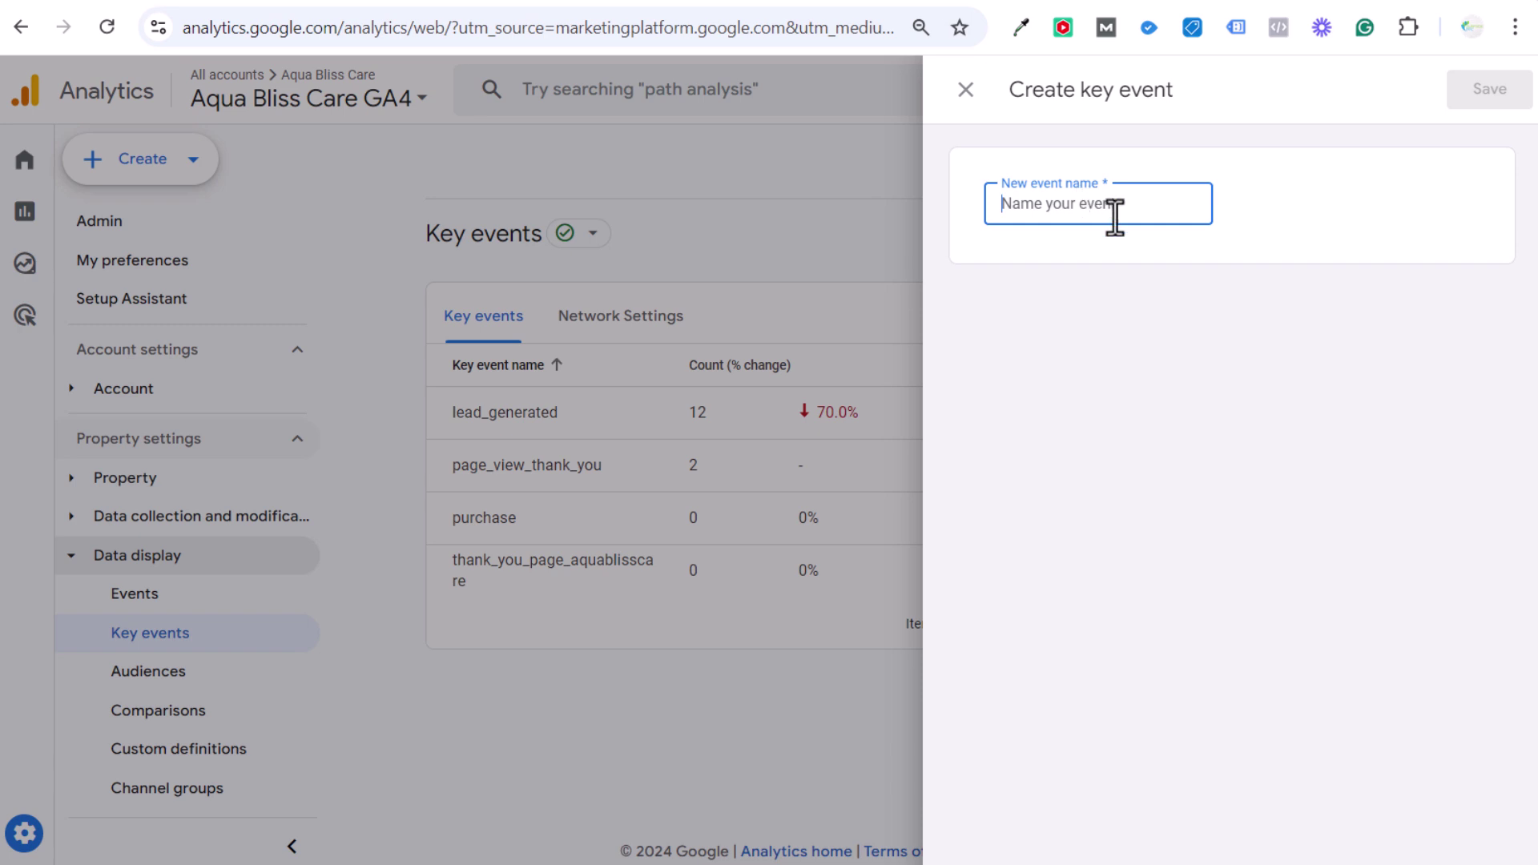
key("ctrl+v")
left_click(1478, 90)
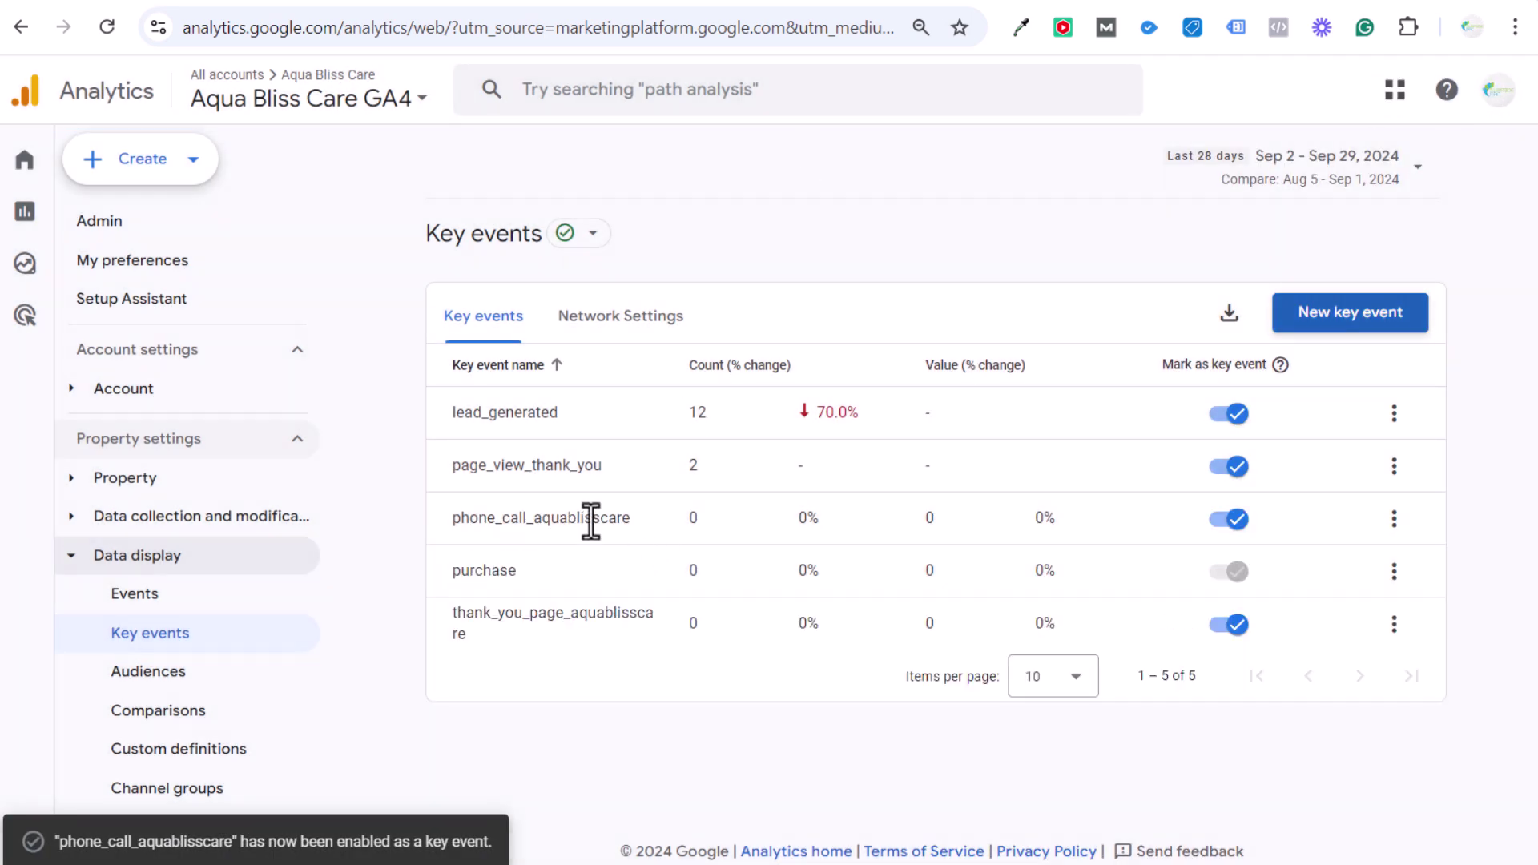
left_click_drag(630, 519, 464, 565)
left_click_drag(469, 641, 426, 617)
left_click(507, 652)
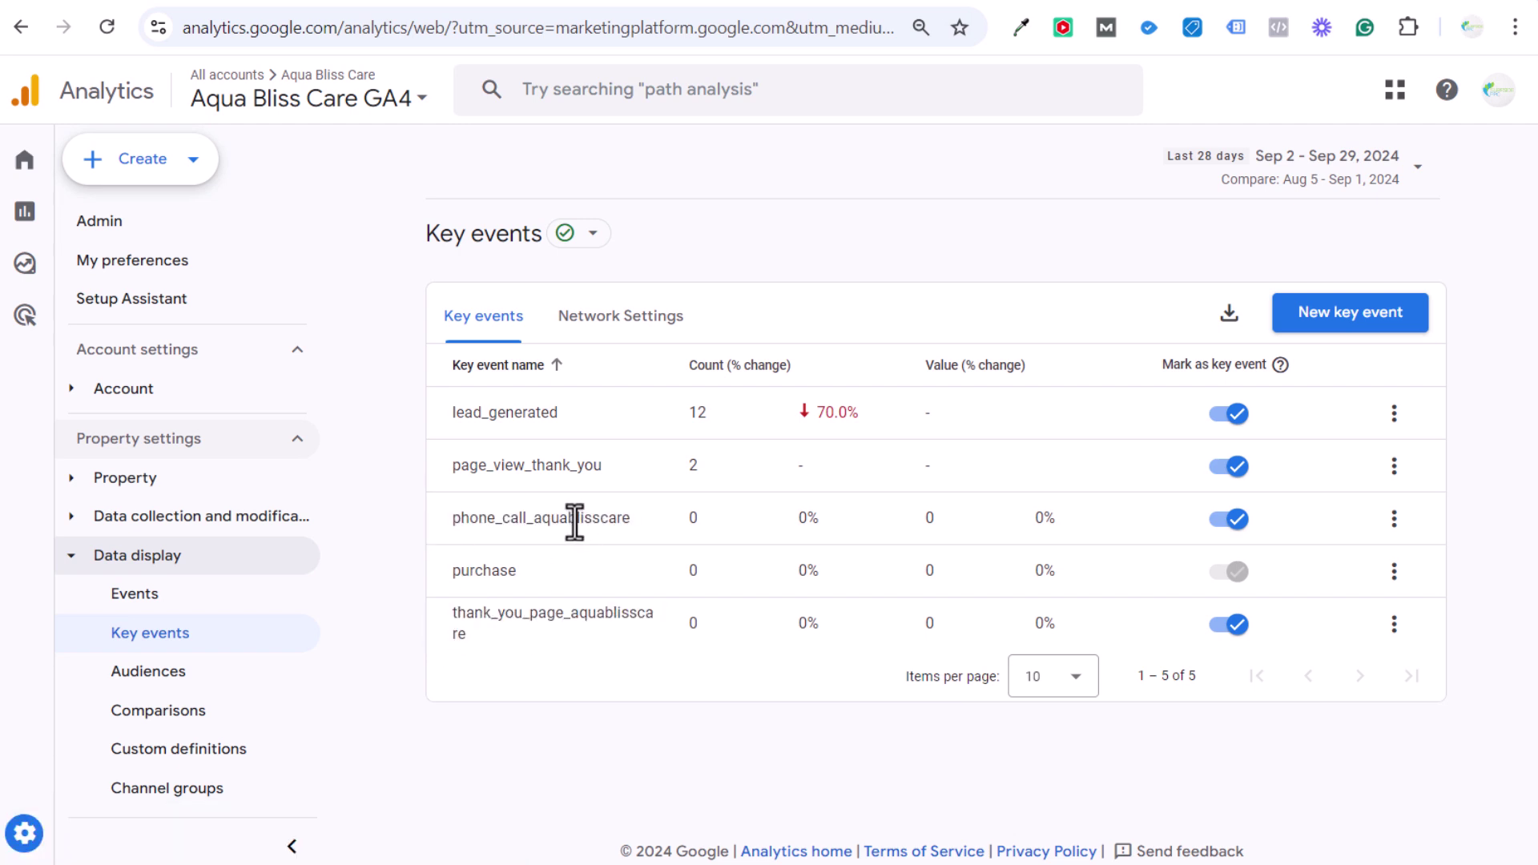